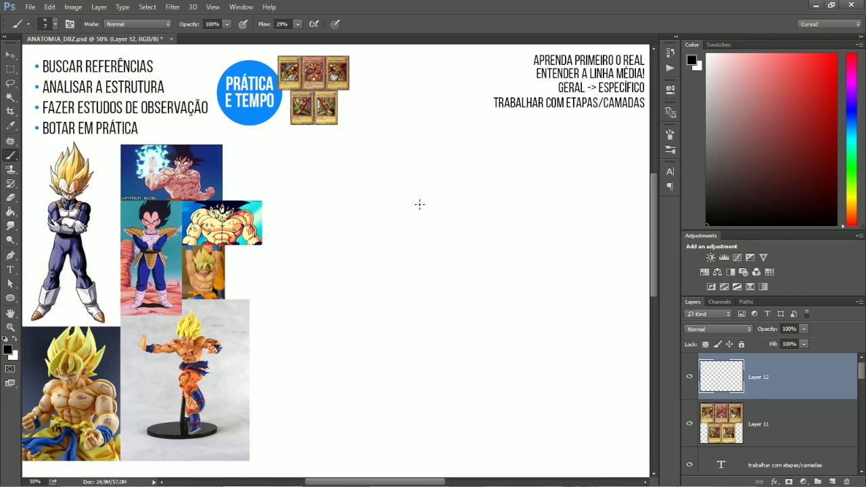
# - Draw black brush arrows pointing at the blue "PRÁTICA E TEMPO" circle from several sides
pyautogui.moveTo(245, 160)
pyautogui.mouseDown()
pyautogui.moveTo(251, 119)
pyautogui.moveTo(257, 132)
pyautogui.moveTo(234, 119)
pyautogui.mouseUp()
pyautogui.moveTo(223, 54)
pyautogui.mouseDown()
pyautogui.moveTo(242, 70)
pyautogui.moveTo(203, 81)
pyautogui.moveTo(215, 88)
pyautogui.mouseUp()
pyautogui.moveTo(262, 51); pyautogui.dragTo(262, 70)
pyautogui.moveTo(257, 60); pyautogui.dragTo(272, 54)
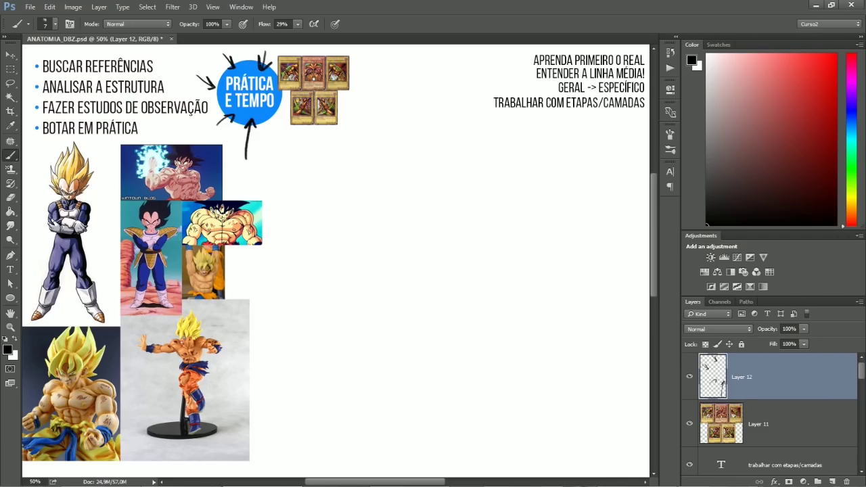
pyautogui.moveTo(284, 93)
pyautogui.mouseDown()
pyautogui.moveTo(291, 111)
pyautogui.moveTo(357, 80)
pyautogui.moveTo(366, 91)
pyautogui.moveTo(345, 113)
pyautogui.mouseUp()
pyautogui.moveTo(360, 80); pyautogui.dragTo(350, 112)
pyautogui.press('e')
pyautogui.moveTo(359, 68)
pyautogui.mouseDown()
pyautogui.moveTo(362, 111)
pyautogui.moveTo(338, 88)
pyautogui.mouseUp()
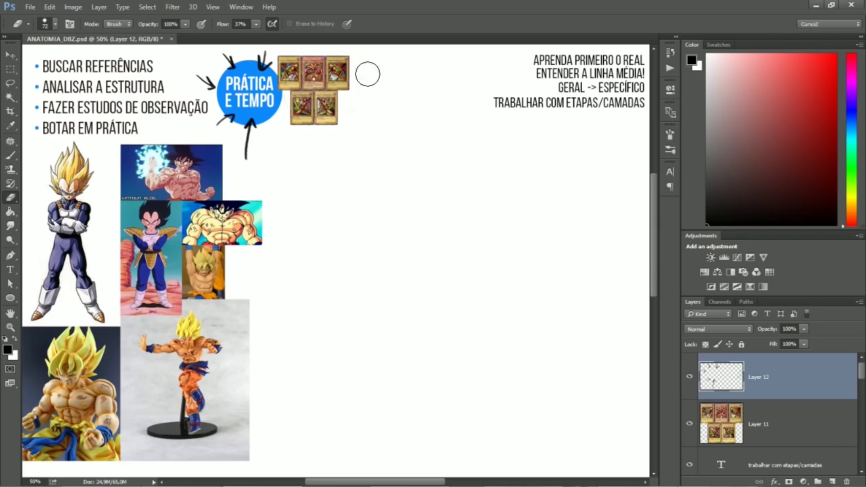
pyautogui.press('b')
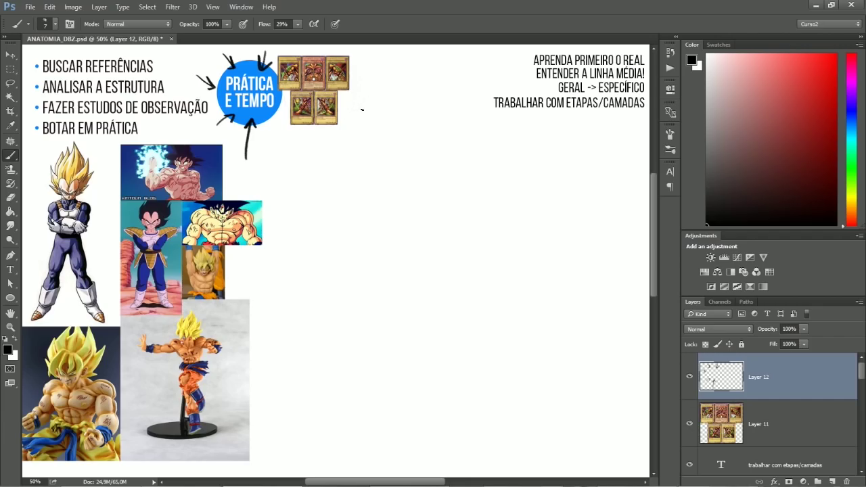
# - Draw black arrows pointing at the group of five cards and arcs around the cards
pyautogui.moveTo(371, 63)
pyautogui.mouseDown()
pyautogui.moveTo(354, 69)
pyautogui.moveTo(358, 80)
pyautogui.mouseUp()
pyautogui.moveTo(353, 122); pyautogui.dragTo(341, 107)
pyautogui.moveTo(341, 115)
pyautogui.mouseDown()
pyautogui.moveTo(341, 107)
pyautogui.moveTo(350, 109)
pyautogui.mouseUp()
pyautogui.moveTo(390, 55)
pyautogui.mouseDown()
pyautogui.moveTo(318, 56)
pyautogui.moveTo(334, 52)
pyautogui.mouseUp()
pyautogui.press('e')
pyautogui.press('b')
pyautogui.moveTo(323, 54)
pyautogui.mouseDown()
pyautogui.moveTo(337, 38)
pyautogui.moveTo(339, 46)
pyautogui.moveTo(352, 40)
pyautogui.mouseUp()
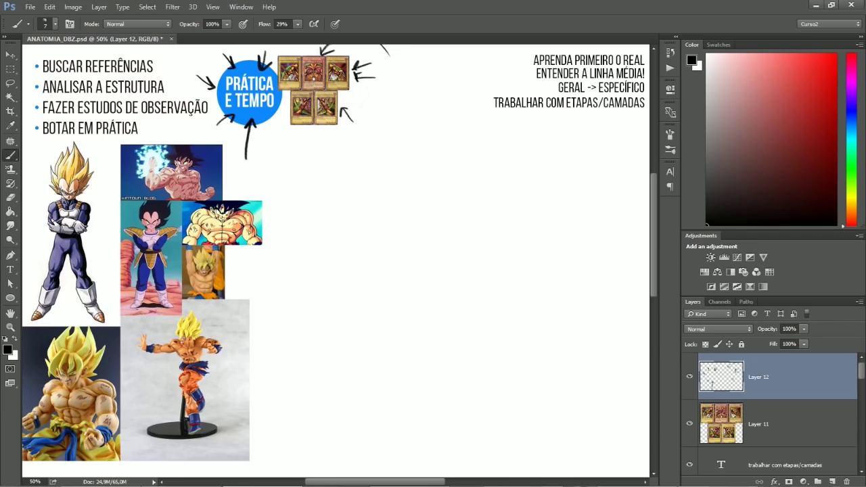
pyautogui.moveTo(300, 52)
pyautogui.mouseDown()
pyautogui.moveTo(333, 54)
pyautogui.moveTo(284, 97)
pyautogui.moveTo(345, 90)
pyautogui.mouseUp()
pyautogui.moveTo(369, 71); pyautogui.dragTo(444, 184)
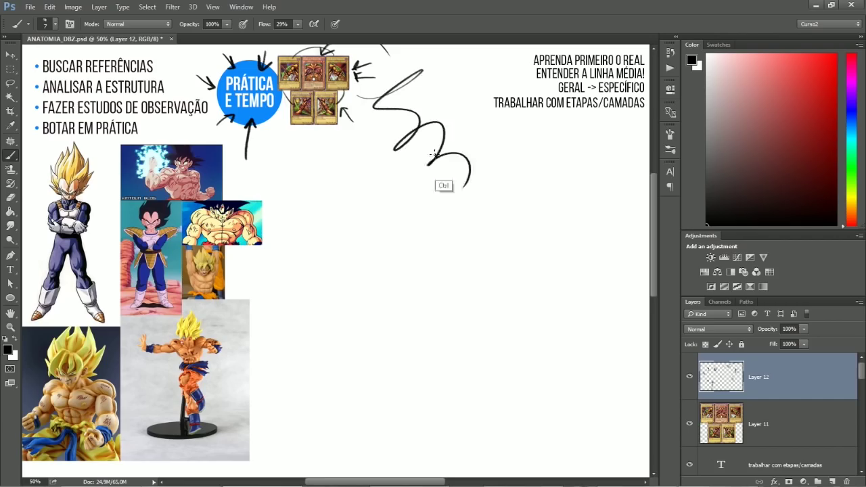
pyautogui.hotkey('ctrl', 'z')
pyautogui.press('e')
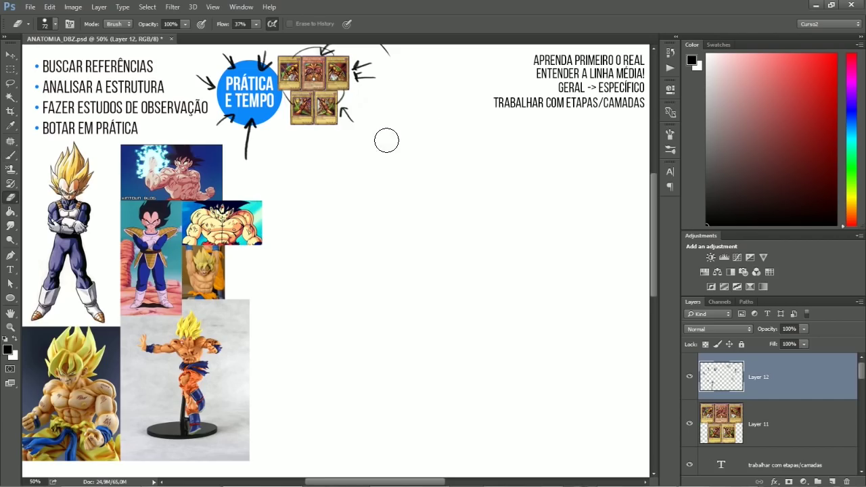
pyautogui.press('b')
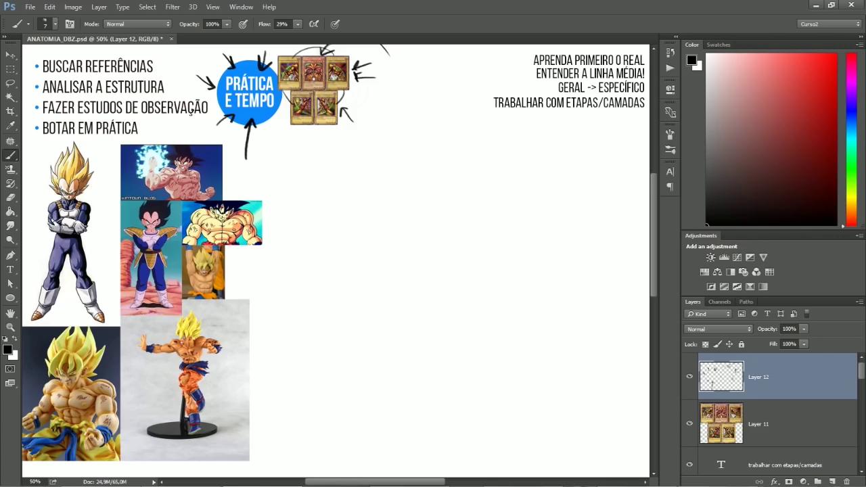
pyautogui.moveTo(162, 69); pyautogui.dragTo(172, 69)
pyautogui.hotkey('ctrl', 'z')
pyautogui.moveTo(117, 375)
pyautogui.mouseDown()
pyautogui.moveTo(120, 383)
pyautogui.moveTo(107, 366)
pyautogui.mouseUp()
pyautogui.hotkey('ctrl', 'z')
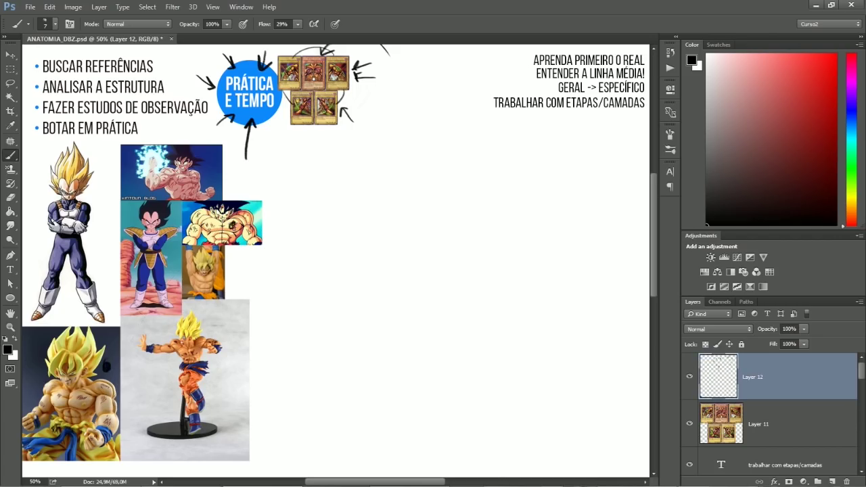
pyautogui.hotkey('ctrl', 'z')
pyautogui.moveTo(99, 401)
pyautogui.mouseDown()
pyautogui.moveTo(98, 414)
pyautogui.moveTo(112, 396)
pyautogui.moveTo(113, 404)
pyautogui.mouseUp()
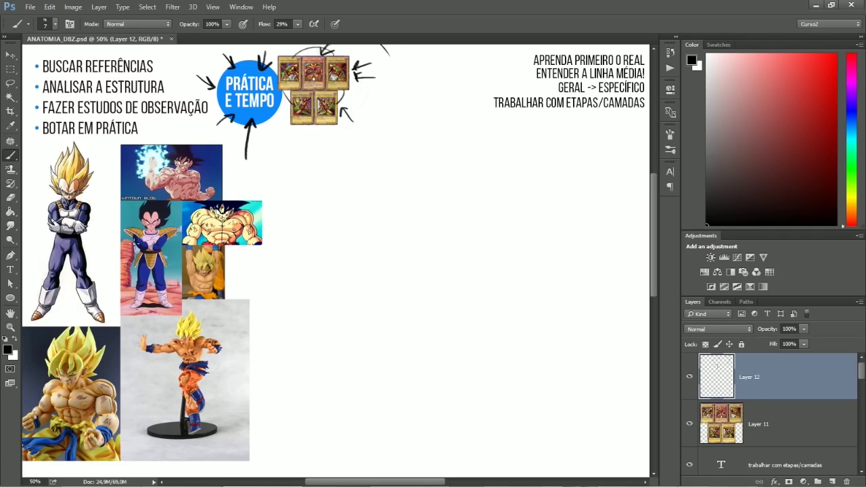
pyautogui.press('e')
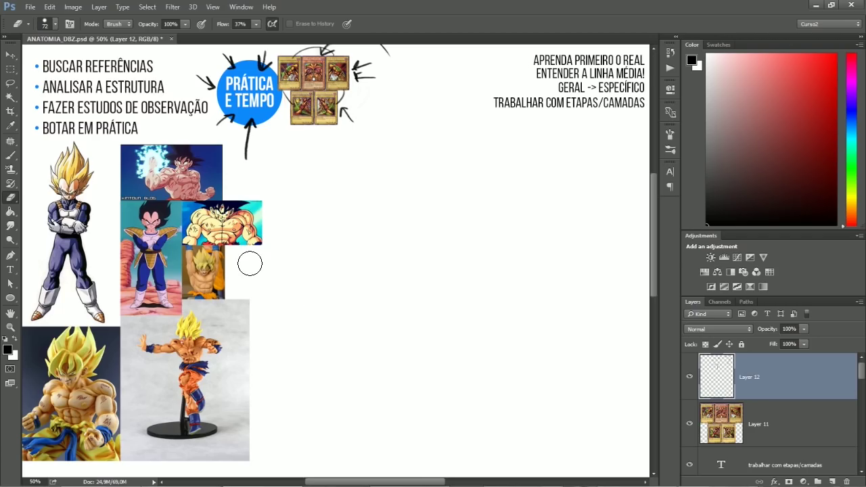
pyautogui.press('b')
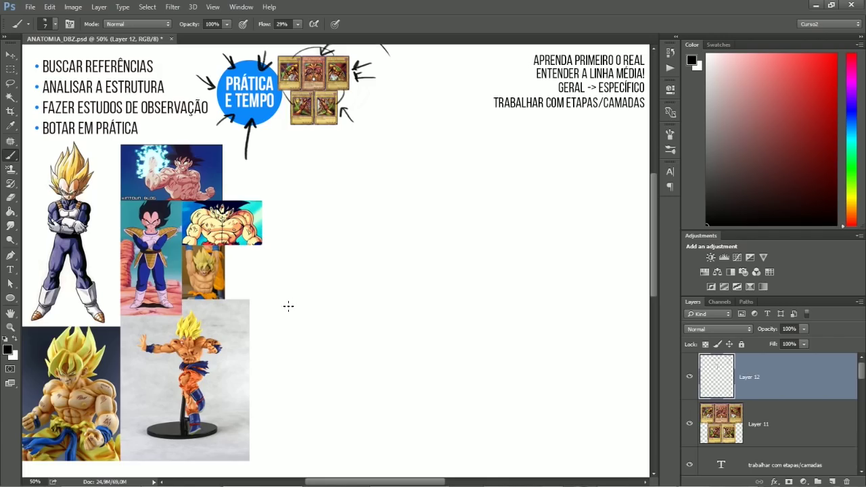
pyautogui.moveTo(251, 281)
pyautogui.mouseDown()
pyautogui.moveTo(231, 277)
pyautogui.moveTo(235, 285)
pyautogui.mouseUp()
pyautogui.moveTo(240, 272)
pyautogui.mouseDown()
pyautogui.moveTo(241, 285)
pyautogui.moveTo(231, 277)
pyautogui.mouseUp()
pyautogui.hotkey('ctrl', 'alt', 'z')
pyautogui.hotkey('ctrl', 'alt', 'z')
pyautogui.hotkey('ctrl', 'alt', 'z')
pyautogui.moveTo(235, 275)
pyautogui.mouseDown()
pyautogui.moveTo(241, 282)
pyautogui.moveTo(274, 249)
pyautogui.moveTo(272, 233)
pyautogui.moveTo(267, 242)
pyautogui.mouseUp()
pyautogui.hotkey('ctrl', 'alt', 'z')
pyautogui.hotkey('ctrl', 'alt', 'z')
pyautogui.hotkey('ctrl', 'alt', 'z')
pyautogui.hotkey('ctrl', 'alt', 'z')
pyautogui.moveTo(272, 232); pyautogui.dragTo(276, 240)
pyautogui.hotkey('ctrl', 'alt', 'z')
pyautogui.hotkey('ctrl', 'alt', 'z')
pyautogui.hotkey('ctrl', 'alt', 'z')
pyautogui.moveTo(253, 271); pyautogui.dragTo(268, 233)
pyautogui.moveTo(267, 233); pyautogui.dragTo(275, 234)
pyautogui.hotkey('ctrl', 'alt', 'z')
pyautogui.hotkey('ctrl', 'alt', 'z')
pyautogui.moveTo(42, 115)
pyautogui.mouseDown()
pyautogui.moveTo(206, 126)
pyautogui.moveTo(211, 131)
pyautogui.moveTo(46, 126)
pyautogui.moveTo(208, 138)
pyautogui.mouseUp()
pyautogui.hotkey('ctrl', 'z')
pyautogui.hotkey('ctrl', 'z')
pyautogui.hotkey('ctrl', 'z')
pyautogui.moveTo(144, 128)
pyautogui.mouseDown()
pyautogui.moveTo(171, 137)
pyautogui.moveTo(162, 125)
pyautogui.moveTo(172, 139)
pyautogui.moveTo(178, 132)
pyautogui.mouseUp()
pyautogui.hotkey('ctrl', 'z')
pyautogui.hotkey('ctrl', 'alt', 'z')
pyautogui.hotkey('ctrl', 'alt', 'z')
pyautogui.moveTo(161, 57); pyautogui.dragTo(176, 93)
pyautogui.moveTo(174, 125); pyautogui.dragTo(173, 138)
# - Create a new empty layer above the close-up image of the muscular dark-haired character
pyautogui.press('v')
pyautogui.keyDown('ctrl'); pyautogui.click(256, 244); pyautogui.keyUp('ctrl')
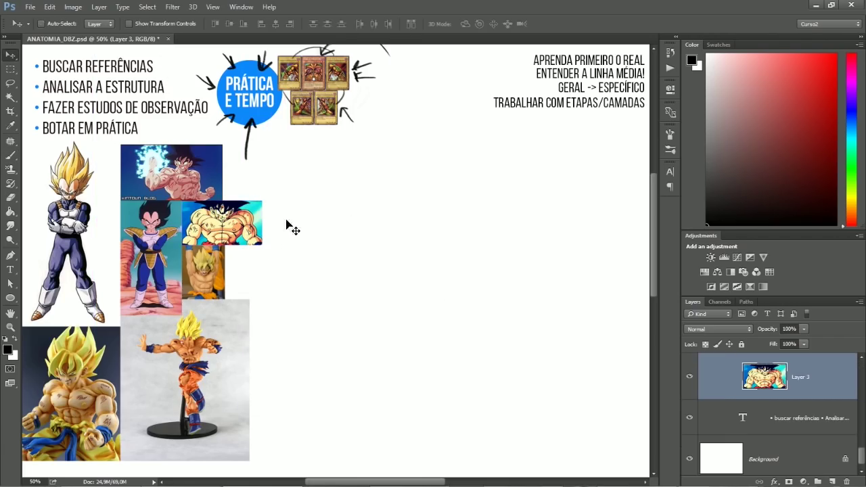
pyautogui.hotkey('ctrl', 'shift')
pyautogui.hotkey('ctrl', 'shift', 'n')
pyautogui.press('Return')
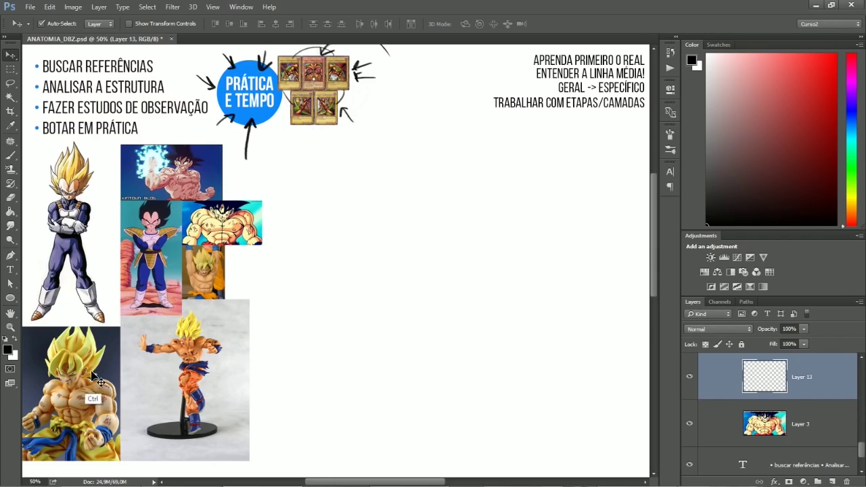
# - Duplicate the blond muscular figure photo and place the copy in the blank area below the cards
pyautogui.keyDown('ctrl'); pyautogui.click(88, 405); pyautogui.keyUp('ctrl')
pyautogui.moveTo(108, 406); pyautogui.dragTo(572, 258)
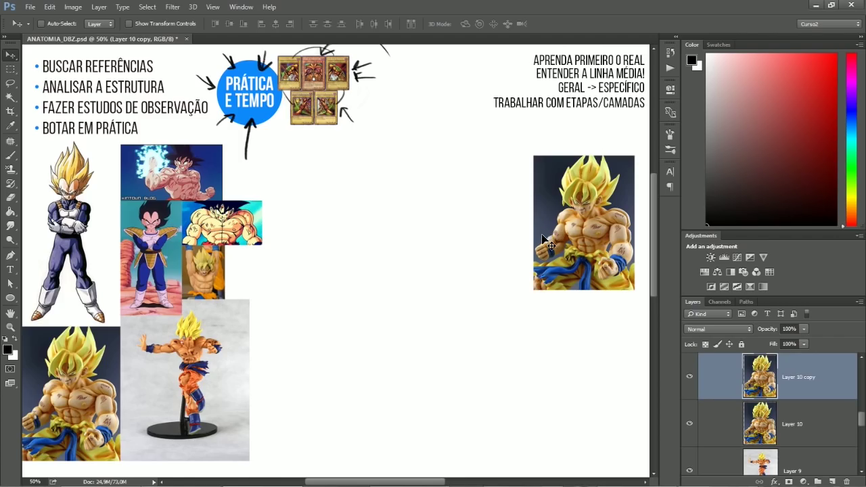
pyautogui.moveTo(566, 223); pyautogui.dragTo(297, 170)
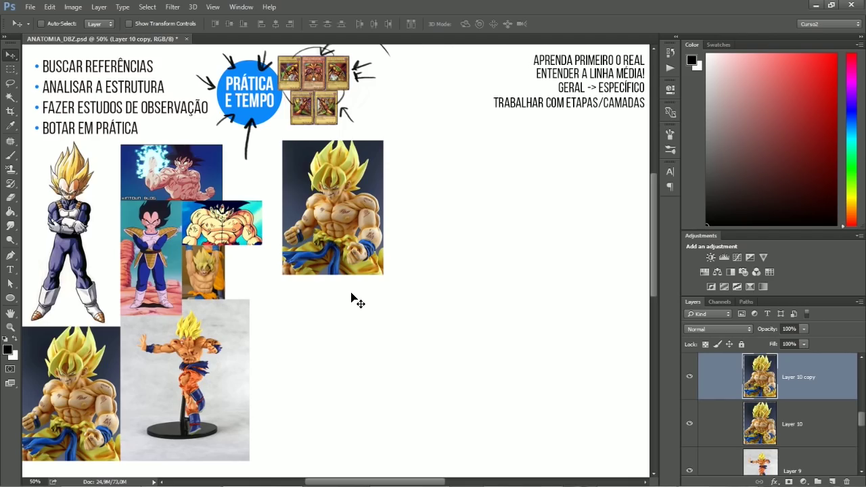
pyautogui.press('b')
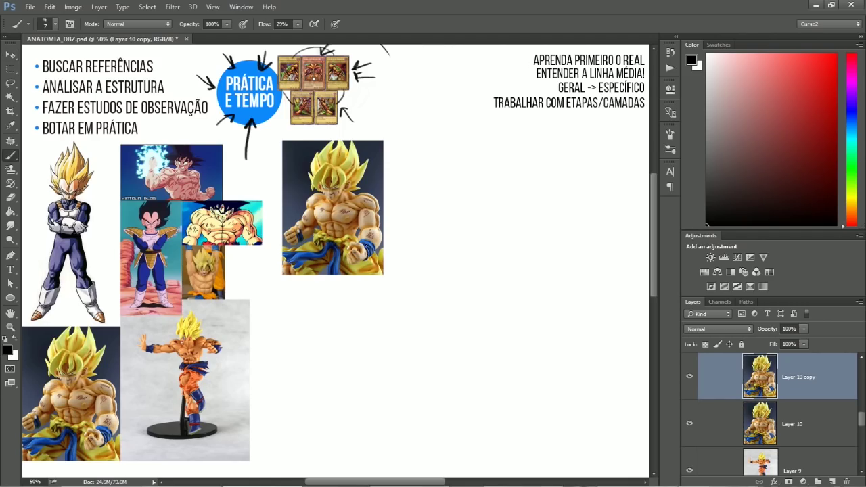
pyautogui.hotkey('ctrl', 'z')
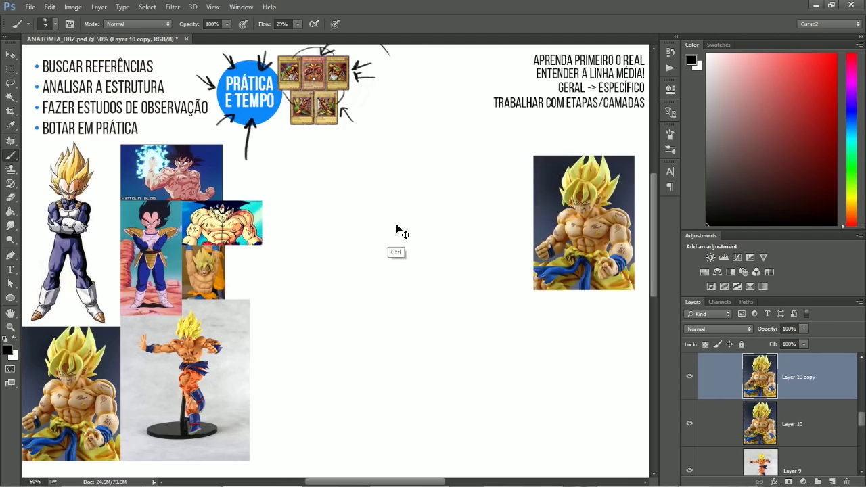
pyautogui.hotkey('ctrl', 'z')
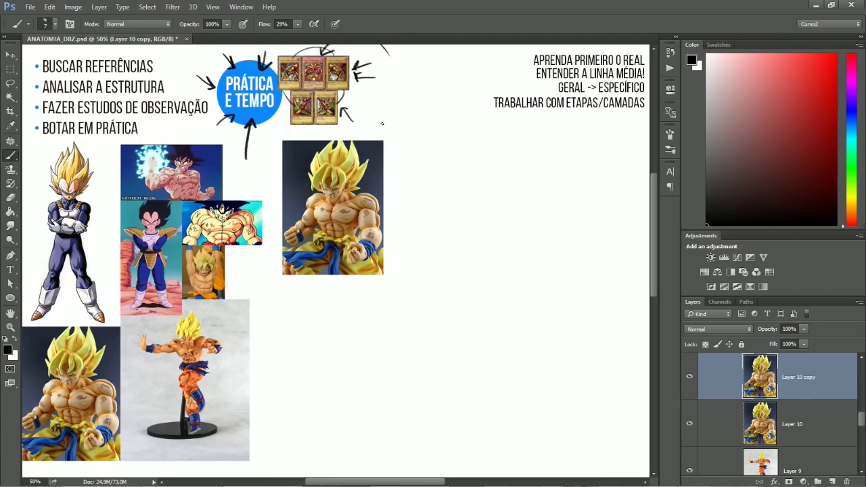
# - Bring the copied figure photo to the front over the reference collage and enlarge it to nearly the collage's full height
pyautogui.press('v')
pyautogui.moveTo(359, 234)
pyautogui.mouseDown()
pyautogui.moveTo(321, 293)
pyautogui.moveTo(325, 307)
pyautogui.moveTo(351, 234)
pyautogui.moveTo(189, 301)
pyautogui.mouseUp()
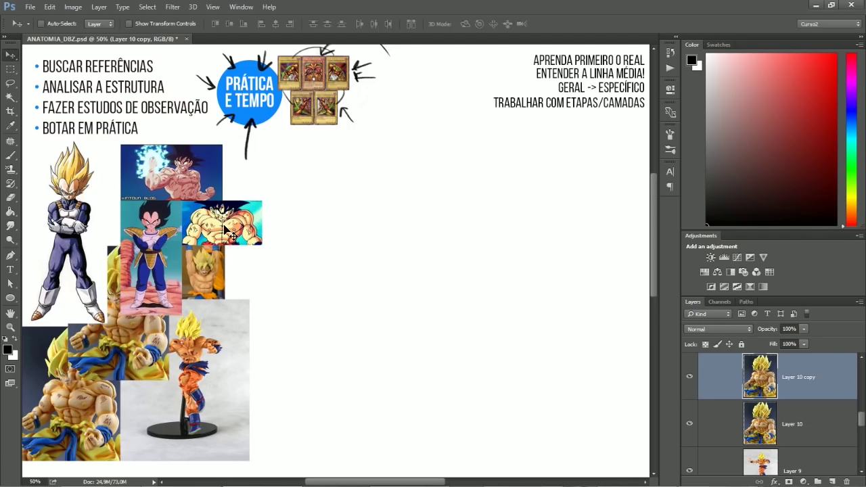
pyautogui.hotkey('ctrl', 'shift', ']')
pyautogui.hotkey('ctrl', 't')
pyautogui.moveTo(168, 246); pyautogui.dragTo(248, 151)
pyautogui.moveTo(201, 218); pyautogui.dragTo(236, 202)
pyautogui.press('Return')
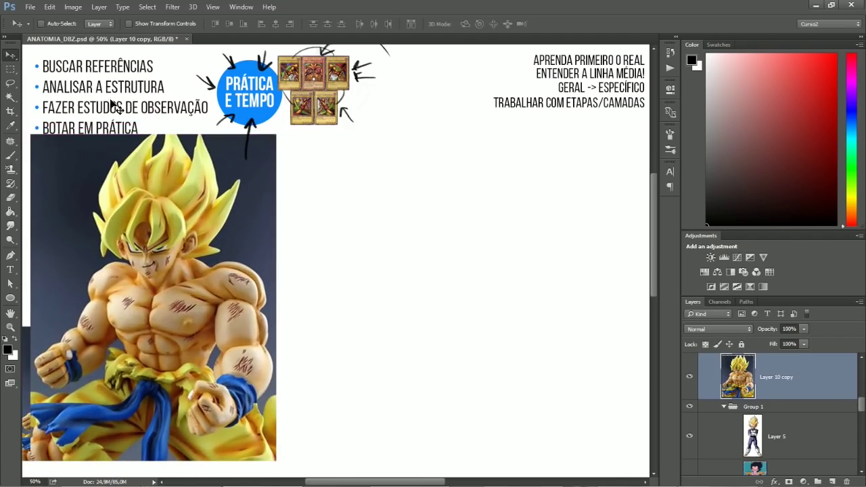
# - Move the enlarged figure photo and duplicate it, leaving one copy over the collage and one beside it on the blank canvas
pyautogui.moveTo(207, 306); pyautogui.dragTo(450, 301)
pyautogui.moveTo(457, 367); pyautogui.dragTo(434, 340)
pyautogui.hotkey('ctrl', 'j')
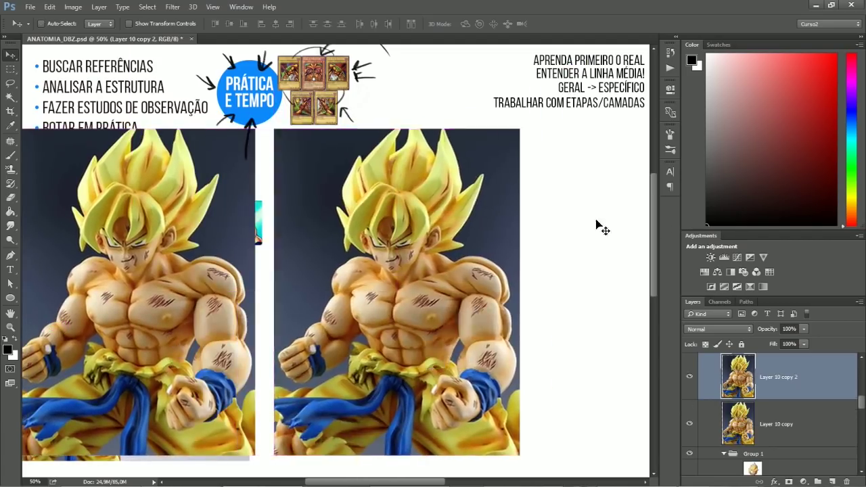
# - Lower the opacity of the duplicated figure photo on the blank canvas to 36%
pyautogui.click(804, 329)
pyautogui.click(763, 340)
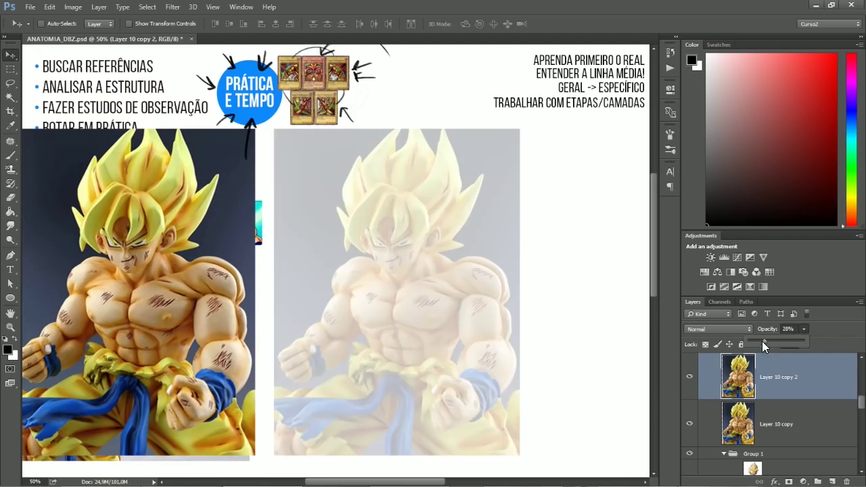
pyautogui.moveTo(757, 341); pyautogui.dragTo(768, 342)
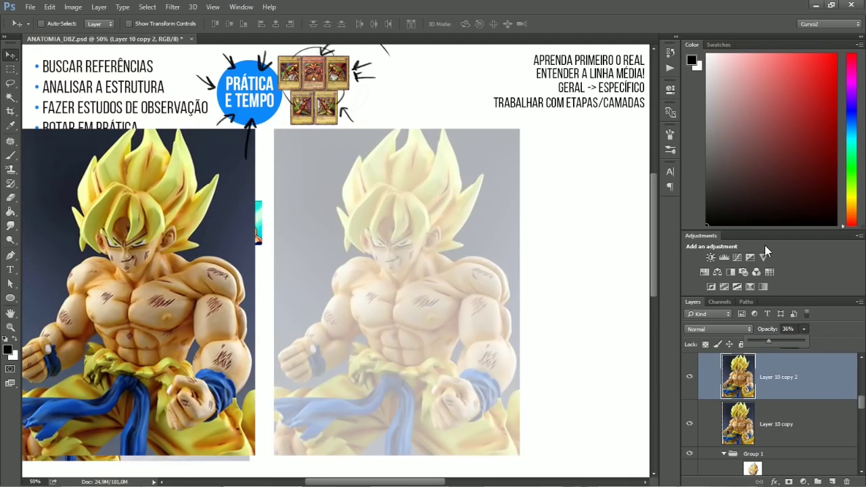
# - Create a new layer above the faded figure photo and set the brush colour to dark blue
pyautogui.click(830, 71)
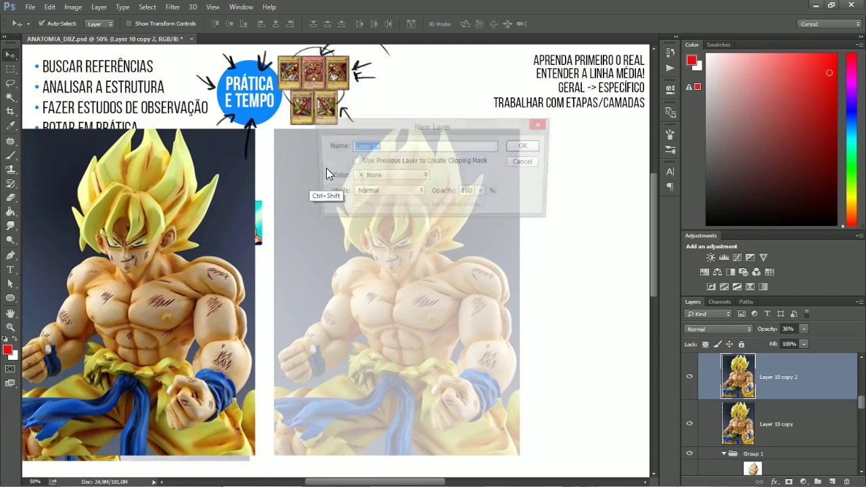
pyautogui.hotkey('ctrl', 'shift', 'n')
pyautogui.press('Return')
pyautogui.moveTo(465, 278); pyautogui.dragTo(499, 313)
pyautogui.press('b')
pyautogui.hotkey('ctrl', 'z')
pyautogui.click(852, 109)
pyautogui.moveTo(832, 110)
pyautogui.mouseDown()
pyautogui.moveTo(806, 104)
pyautogui.moveTo(792, 159)
pyautogui.moveTo(811, 161)
pyautogui.mouseUp()
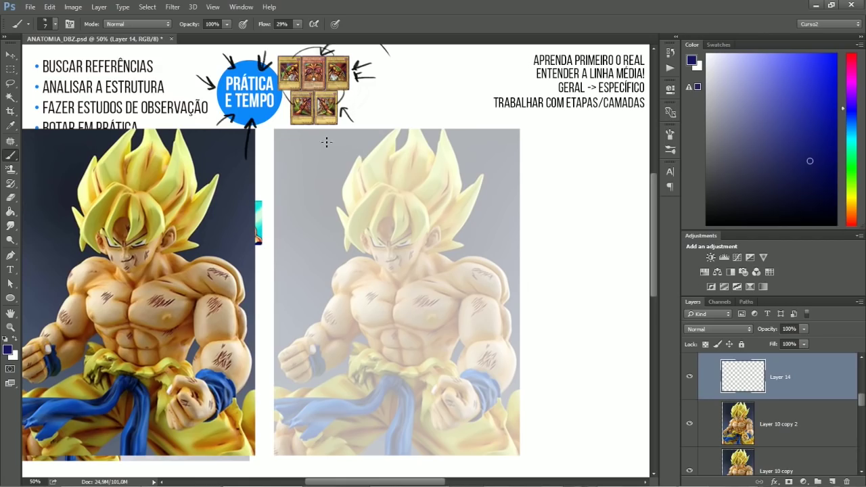
# - Sketch the rounded top of the skull over the faded figure's hair and clean up its stray lines
pyautogui.moveTo(431, 228)
pyautogui.mouseDown()
pyautogui.moveTo(388, 190)
pyautogui.moveTo(423, 193)
pyautogui.moveTo(415, 204)
pyautogui.moveTo(367, 208)
pyautogui.moveTo(423, 195)
pyautogui.moveTo(400, 188)
pyautogui.moveTo(412, 194)
pyautogui.moveTo(365, 219)
pyautogui.mouseUp()
pyautogui.moveTo(378, 191); pyautogui.dragTo(364, 218)
pyautogui.press('e')
pyautogui.press('b')
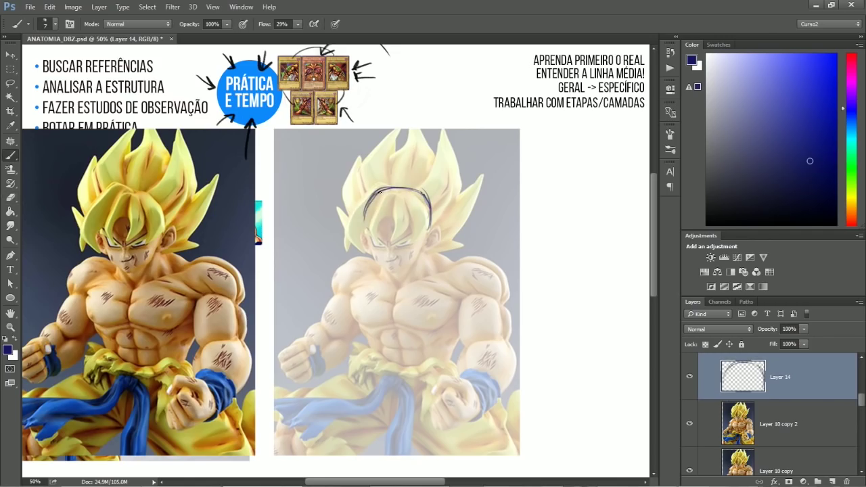
pyautogui.press('e')
pyautogui.moveTo(400, 187)
pyautogui.mouseDown()
pyautogui.moveTo(425, 194)
pyautogui.moveTo(429, 212)
pyautogui.mouseUp()
pyautogui.press('b')
# - Close the head outline down to the chin and sketch the ears, brows, eyes, nose and mouth over the faded face
pyautogui.moveTo(374, 192)
pyautogui.mouseDown()
pyautogui.moveTo(393, 186)
pyautogui.moveTo(365, 239)
pyautogui.moveTo(375, 262)
pyautogui.moveTo(354, 218)
pyautogui.moveTo(374, 261)
pyautogui.moveTo(388, 269)
pyautogui.moveTo(380, 269)
pyautogui.moveTo(396, 271)
pyautogui.mouseUp()
pyautogui.press('e')
pyautogui.press('b')
pyautogui.press('e')
pyautogui.press('b')
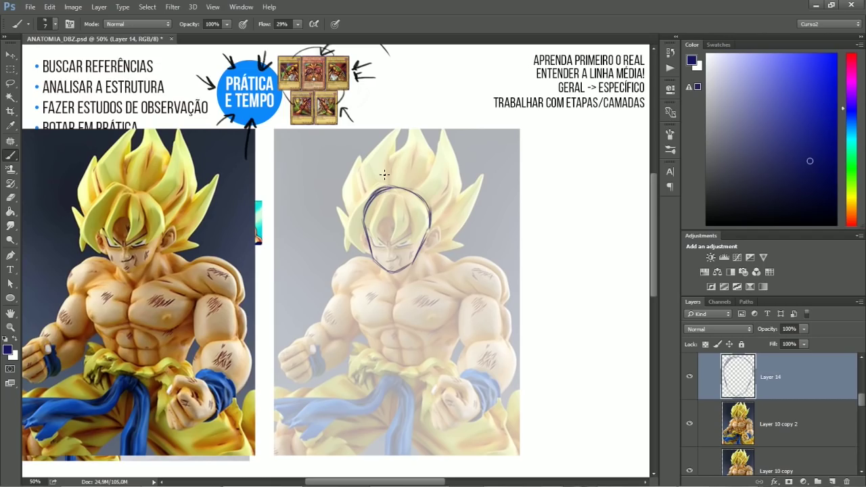
pyautogui.moveTo(431, 224); pyautogui.dragTo(440, 230)
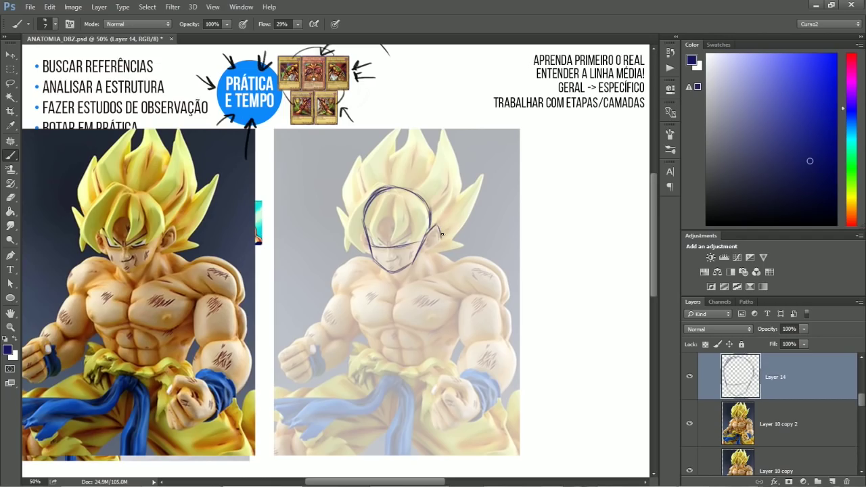
pyautogui.moveTo(363, 232)
pyautogui.mouseDown()
pyautogui.moveTo(370, 257)
pyautogui.moveTo(393, 256)
pyautogui.mouseUp()
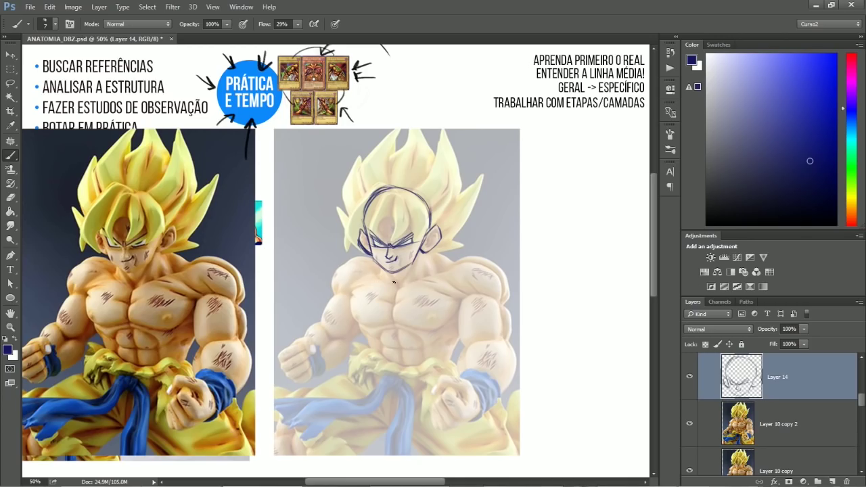
# - Sketch the neck and trapezius lines from below the ears to the shoulders, erasing and redrawing the rejected strokes
pyautogui.moveTo(388, 269); pyautogui.dragTo(397, 291)
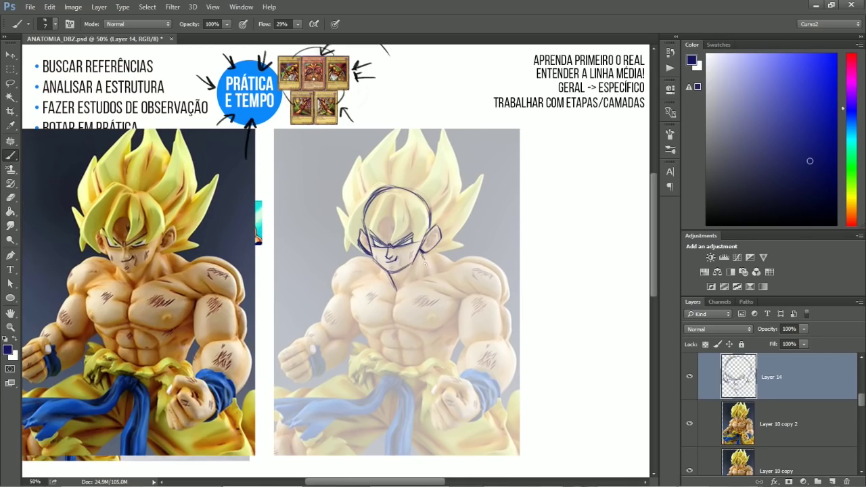
pyautogui.moveTo(420, 255); pyautogui.dragTo(431, 272)
pyautogui.hotkey('ctrl', 'alt', 'z')
pyautogui.hotkey('ctrl', 'alt', 'z')
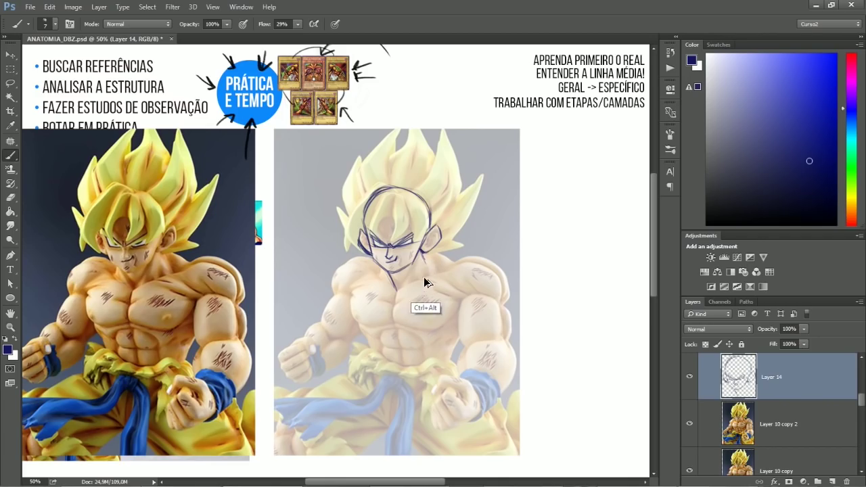
pyautogui.press('e')
pyautogui.moveTo(421, 256)
pyautogui.mouseDown()
pyautogui.moveTo(427, 277)
pyautogui.moveTo(396, 299)
pyautogui.mouseUp()
pyautogui.press('b')
pyautogui.press('e')
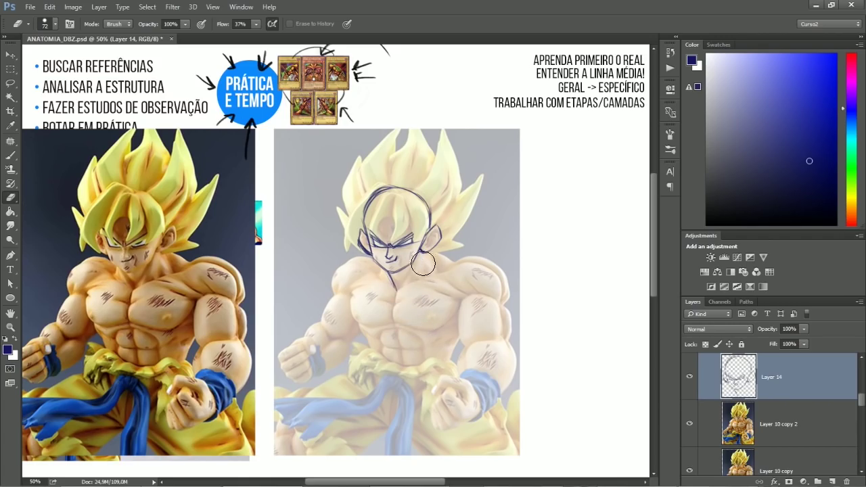
pyautogui.press('b')
pyautogui.moveTo(425, 251); pyautogui.dragTo(431, 253)
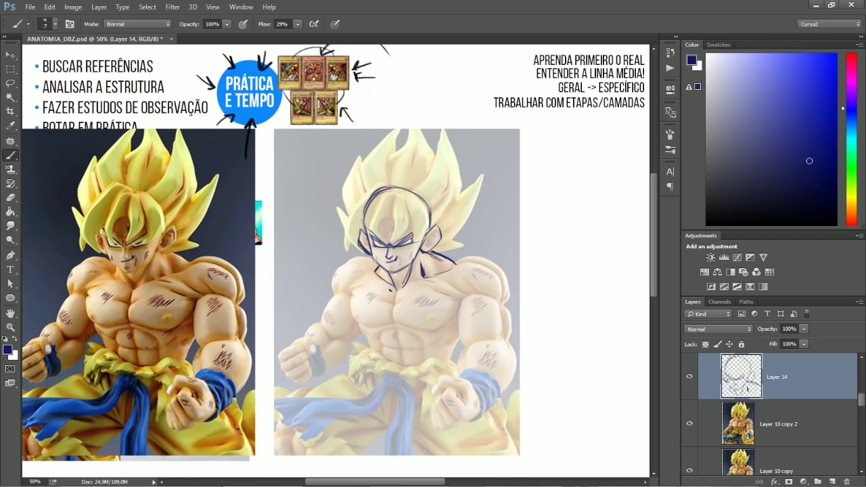
# - Sketch the collarbone lines from the base of the neck toward the shoulder and set the eraser size to 9
pyautogui.moveTo(404, 287); pyautogui.dragTo(458, 267)
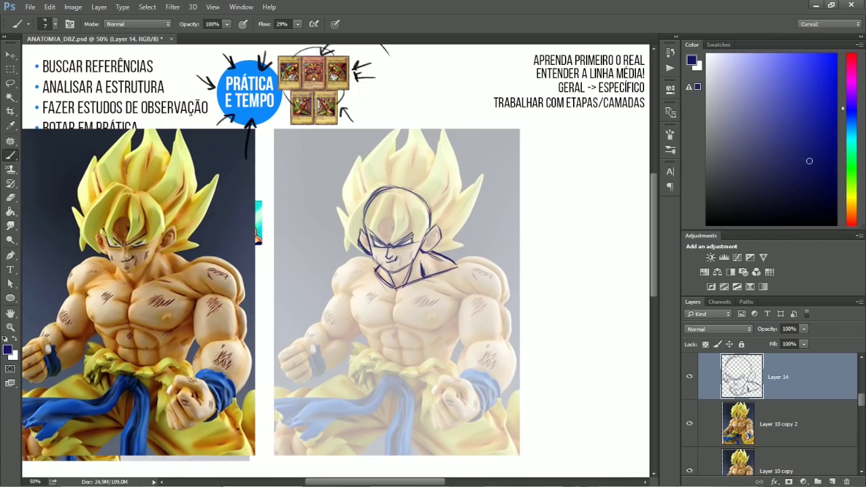
pyautogui.press('e')
pyautogui.rightClick(388, 211)
pyautogui.click(452, 161)
pyautogui.write('9')
pyautogui.press('Return')
pyautogui.press('b')
pyautogui.press('e')
pyautogui.press('b')
pyautogui.moveTo(414, 283); pyautogui.dragTo(450, 270)
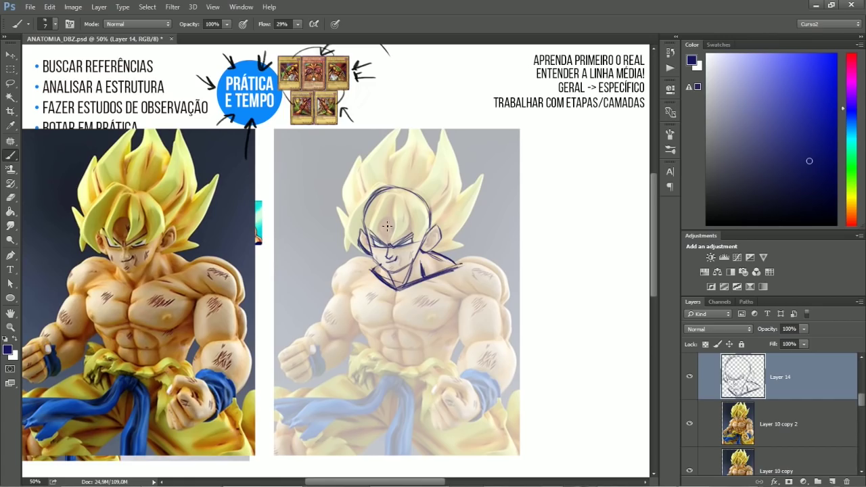
# - Thicken the collarbones from the base of the neck out to both shoulders, giving them heavy ends
pyautogui.moveTo(398, 291); pyautogui.dragTo(395, 310)
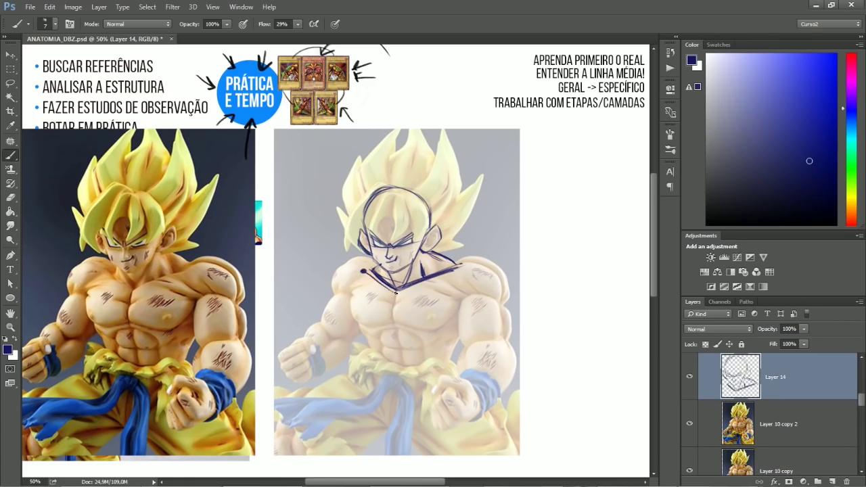
pyautogui.moveTo(362, 270); pyautogui.dragTo(385, 290)
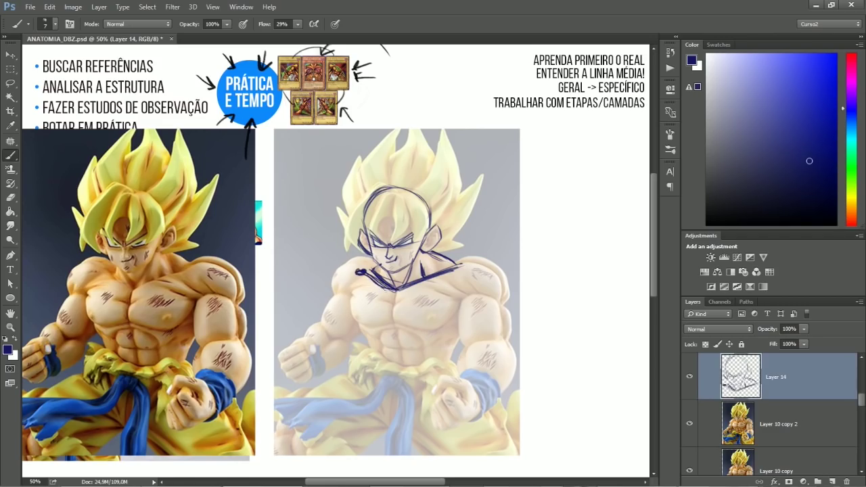
pyautogui.press('e')
pyautogui.moveTo(461, 274); pyautogui.dragTo(413, 291)
pyautogui.press('b')
pyautogui.moveTo(459, 270); pyautogui.dragTo(475, 268)
pyautogui.press('e')
pyautogui.press('b')
# - Try guide lines down the upper arm on the image's left and clear them with the eraser enlarged to 66
pyautogui.moveTo(354, 273); pyautogui.dragTo(334, 333)
pyautogui.moveTo(360, 278); pyautogui.dragTo(340, 330)
pyautogui.moveTo(335, 328); pyautogui.dragTo(335, 332)
pyautogui.press('e')
pyautogui.moveTo(348, 286); pyautogui.dragTo(335, 331)
pyautogui.moveTo(349, 302); pyautogui.dragTo(343, 326)
pyautogui.rightClick(369, 284)
pyautogui.click(444, 170)
pyautogui.moveTo(354, 278)
pyautogui.mouseDown()
pyautogui.moveTo(343, 323)
pyautogui.moveTo(349, 294)
pyautogui.mouseUp()
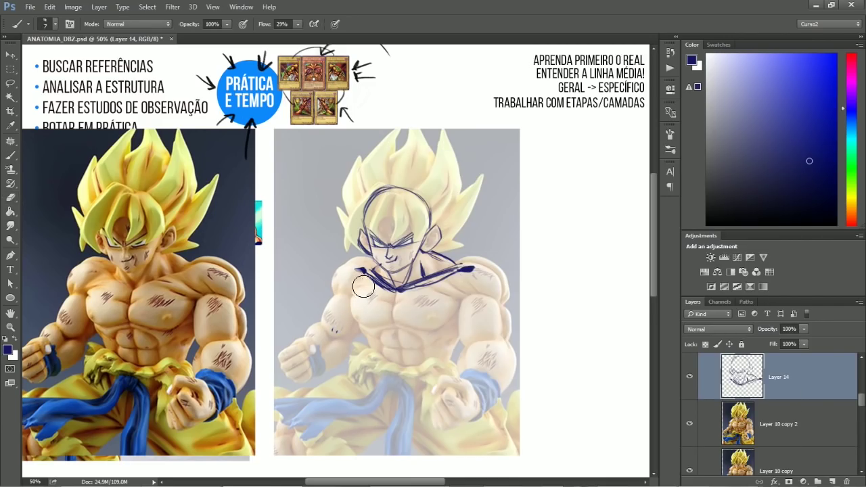
# - Restate the collarbone stroke toward the neck base and draw an arrow pointing to "APRENDA PRIMEIRO O REAL"
pyautogui.press('b')
pyautogui.moveTo(369, 278); pyautogui.dragTo(395, 291)
pyautogui.moveTo(488, 84); pyautogui.dragTo(532, 62)
pyautogui.moveTo(523, 58)
pyautogui.mouseDown()
pyautogui.moveTo(532, 64)
pyautogui.moveTo(527, 73)
pyautogui.mouseUp()
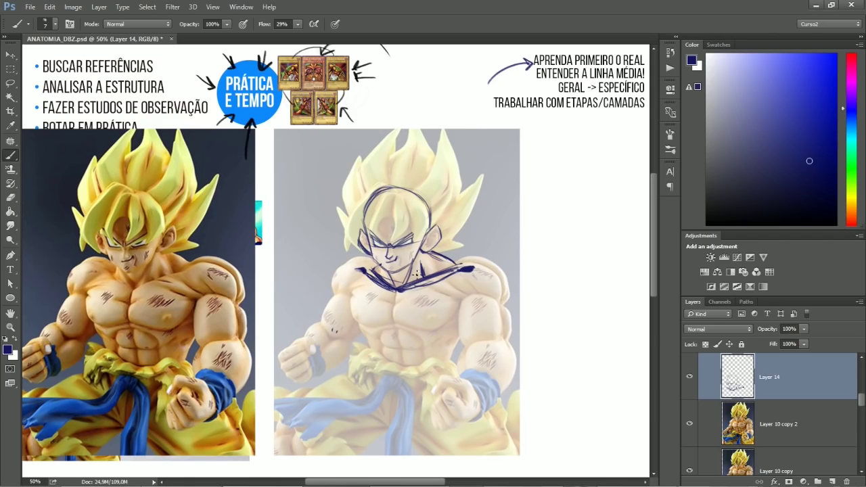
# - Erase the heavy collarbone strokes on both sides of the neck
pyautogui.press('e')
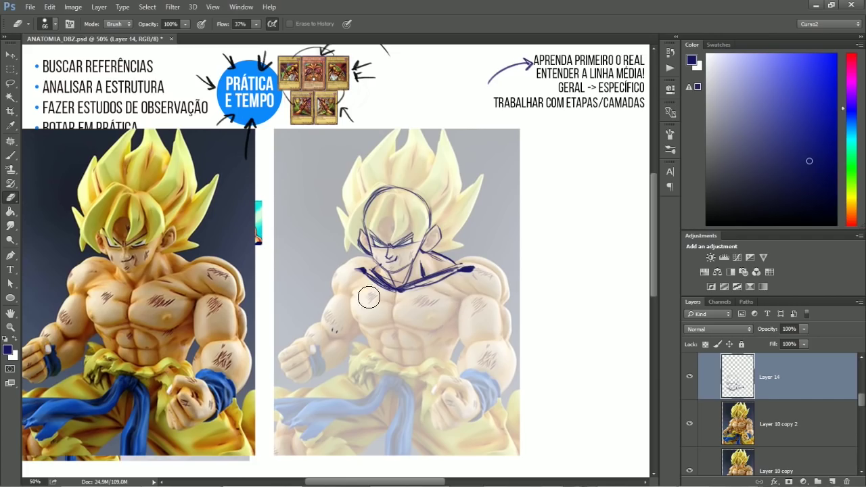
pyautogui.press('b')
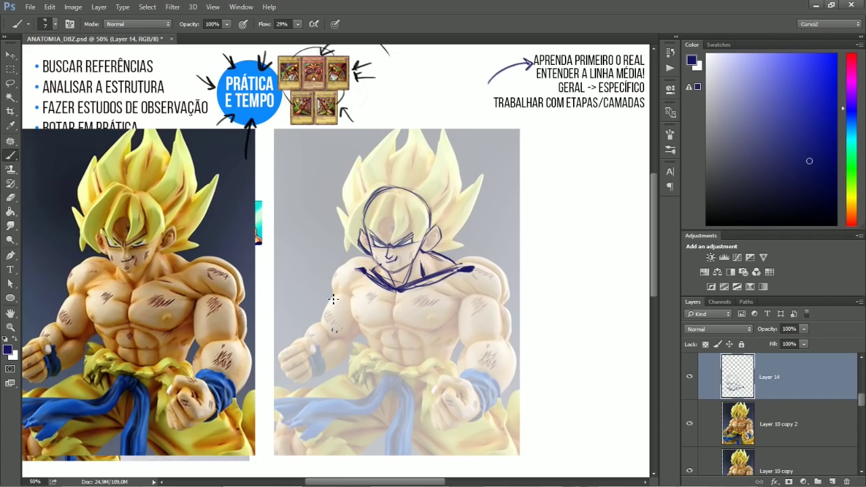
pyautogui.press('e')
pyautogui.moveTo(352, 281)
pyautogui.mouseDown()
pyautogui.moveTo(354, 271)
pyautogui.moveTo(395, 300)
pyautogui.mouseUp()
pyautogui.moveTo(483, 270); pyautogui.dragTo(454, 283)
# - Draw the sternum line and the lower edges of the chest, and add an arrow pointing to "ENTENDER A LINHA MÉDIA!"
pyautogui.press('b')
pyautogui.moveTo(398, 285); pyautogui.dragTo(393, 323)
pyautogui.moveTo(396, 284)
pyautogui.mouseDown()
pyautogui.moveTo(398, 321)
pyautogui.moveTo(435, 330)
pyautogui.mouseUp()
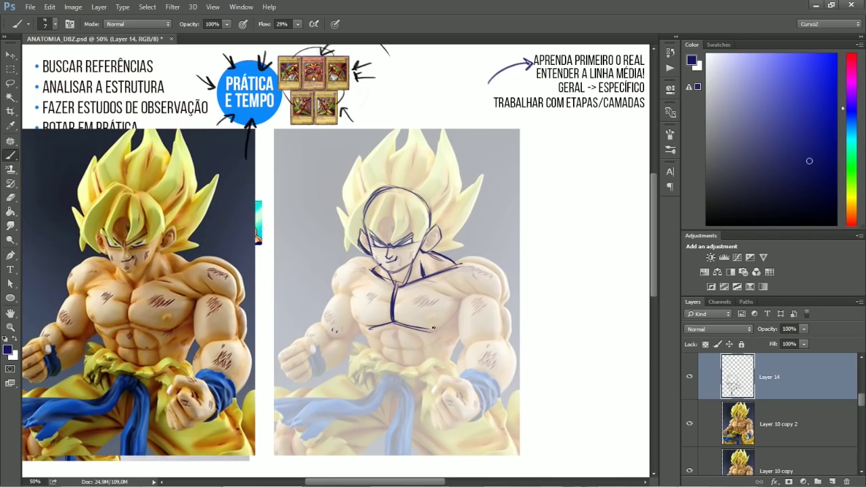
pyautogui.moveTo(514, 86); pyautogui.dragTo(531, 81)
# - Extend the body's midline down the abdomen and up over the forehead and face
pyautogui.moveTo(391, 325); pyautogui.dragTo(401, 371)
pyautogui.moveTo(396, 321); pyautogui.dragTo(397, 307)
pyautogui.moveTo(395, 186); pyautogui.dragTo(391, 245)
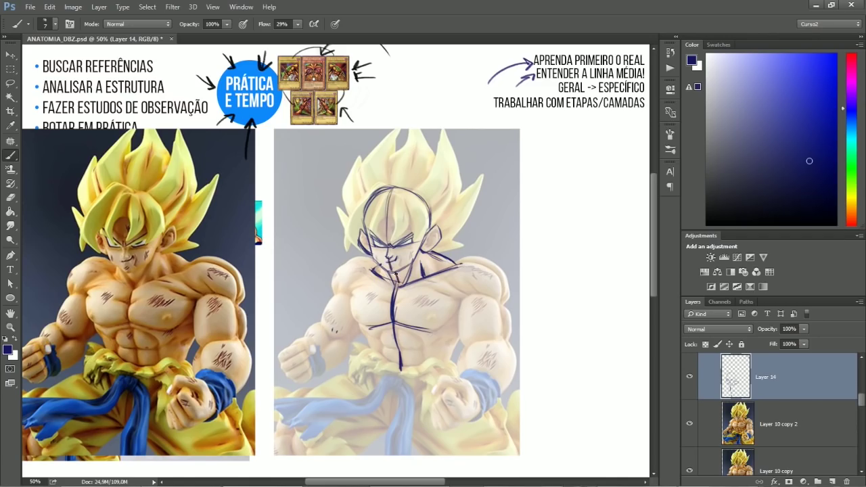
pyautogui.press('e')
pyautogui.press('b')
# - Try curved guide lines across the upper chest on both sides of the sternum
pyautogui.moveTo(397, 287)
pyautogui.mouseDown()
pyautogui.moveTo(392, 317)
pyautogui.moveTo(432, 302)
pyautogui.mouseUp()
pyautogui.hotkey('ctrl', 'alt', 'z')
pyautogui.moveTo(373, 302); pyautogui.dragTo(425, 297)
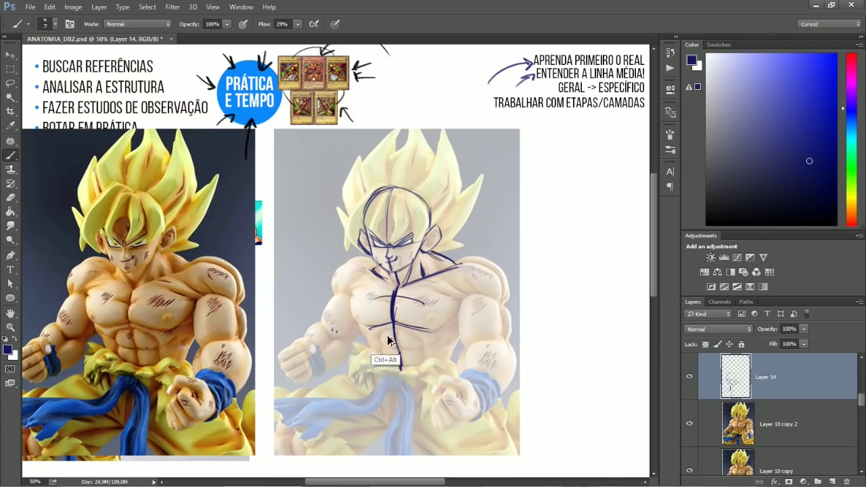
# - Reduce the eraser size to 21
pyautogui.press('e')
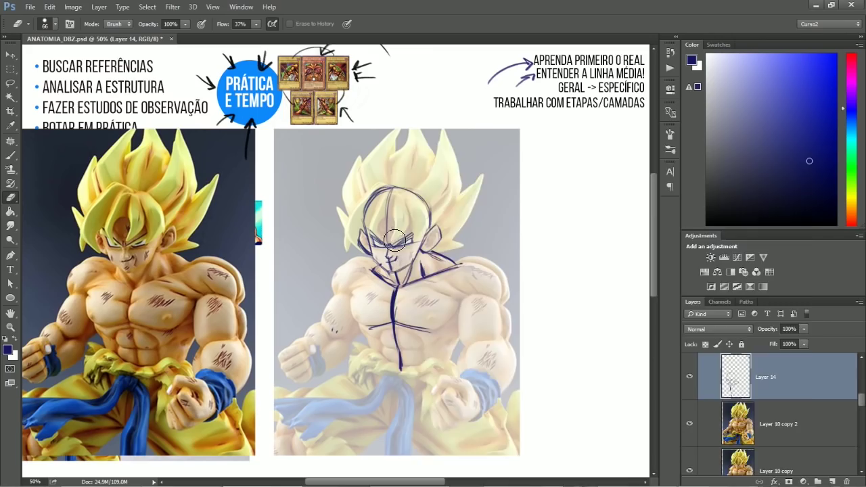
pyautogui.rightClick(395, 241)
pyautogui.click(454, 173)
pyautogui.click(448, 104)
pyautogui.press('b')
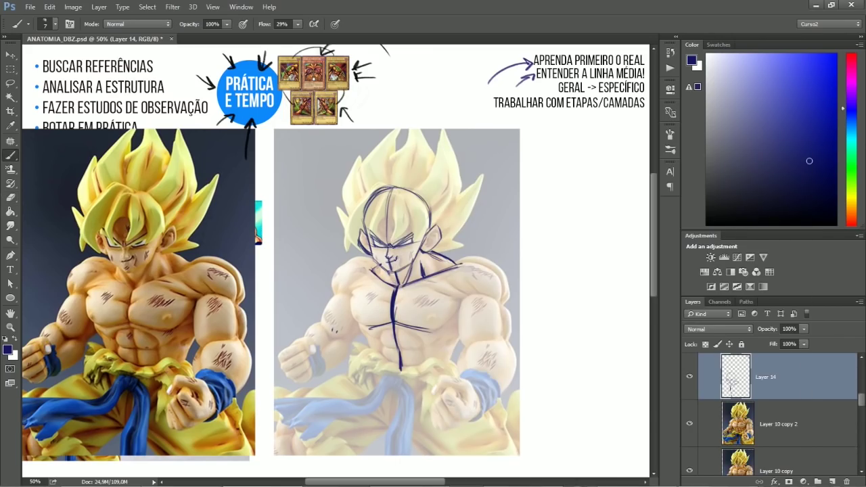
# - Outline the pectoral on the image's right from the sternum to the armpit and block in the front of the deltoid
pyautogui.moveTo(418, 328)
pyautogui.mouseDown()
pyautogui.moveTo(439, 325)
pyautogui.moveTo(463, 301)
pyautogui.moveTo(398, 284)
pyautogui.mouseUp()
pyautogui.moveTo(396, 302); pyautogui.dragTo(463, 302)
pyautogui.moveTo(406, 302); pyautogui.dragTo(458, 302)
pyautogui.moveTo(392, 284)
pyautogui.mouseDown()
pyautogui.moveTo(457, 295)
pyautogui.moveTo(399, 280)
pyautogui.mouseUp()
pyautogui.moveTo(460, 299)
pyautogui.mouseDown()
pyautogui.moveTo(442, 277)
pyautogui.moveTo(464, 294)
pyautogui.moveTo(446, 270)
pyautogui.moveTo(448, 279)
pyautogui.moveTo(485, 281)
pyautogui.moveTo(463, 292)
pyautogui.moveTo(493, 295)
pyautogui.moveTo(474, 273)
pyautogui.moveTo(492, 293)
pyautogui.moveTo(443, 278)
pyautogui.mouseUp()
pyautogui.press('e')
pyautogui.press('b')
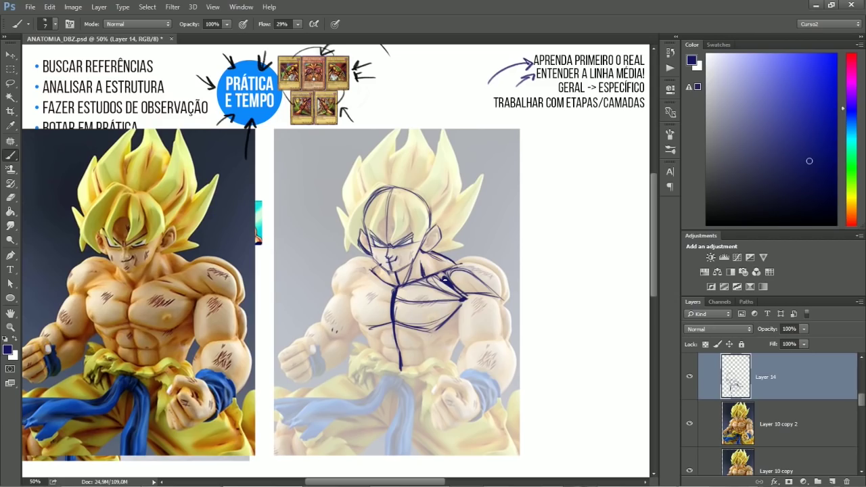
# - Darken the gap between the collarbone, pectoral and deltoid on the image's right
pyautogui.moveTo(477, 294); pyautogui.dragTo(464, 290)
pyautogui.moveTo(449, 274)
pyautogui.mouseDown()
pyautogui.moveTo(479, 271)
pyautogui.moveTo(464, 285)
pyautogui.moveTo(457, 271)
pyautogui.moveTo(465, 270)
pyautogui.mouseUp()
pyautogui.press('e')
pyautogui.press('b')
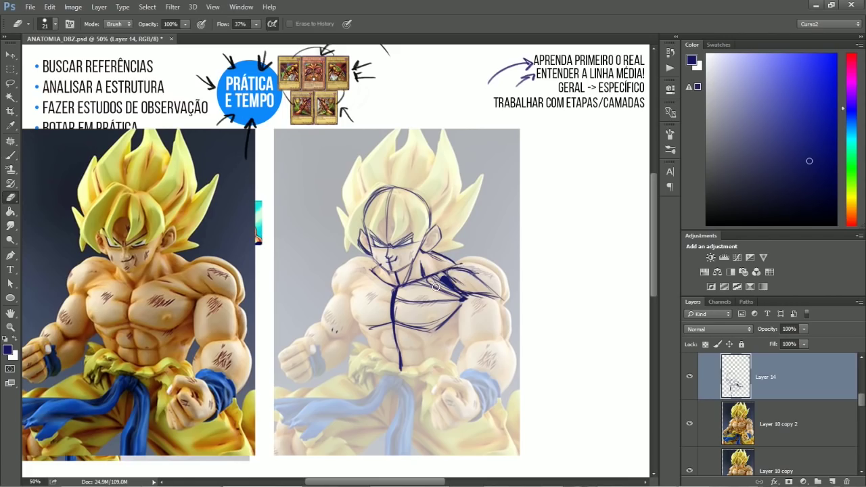
pyautogui.moveTo(440, 279)
pyautogui.mouseDown()
pyautogui.moveTo(464, 298)
pyautogui.moveTo(455, 284)
pyautogui.moveTo(501, 301)
pyautogui.moveTo(475, 276)
pyautogui.moveTo(494, 295)
pyautogui.moveTo(501, 278)
pyautogui.moveTo(509, 301)
pyautogui.moveTo(462, 260)
pyautogui.moveTo(492, 270)
pyautogui.moveTo(472, 267)
pyautogui.moveTo(494, 275)
pyautogui.moveTo(502, 302)
pyautogui.moveTo(454, 289)
pyautogui.moveTo(440, 272)
pyautogui.mouseUp()
# - Build up the rounded deltoid outline on the image's right, erasing and redrawing its strokes
pyautogui.press('e')
pyautogui.press('b')
pyautogui.press('e')
pyautogui.press('b')
pyautogui.press('e')
pyautogui.press('b')
pyautogui.press('e')
pyautogui.press('b')
pyautogui.hotkey('ctrl', 'z')
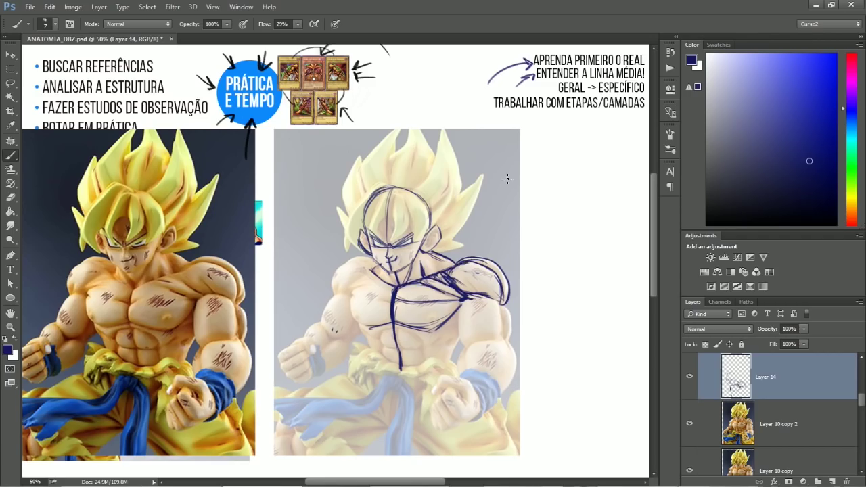
# - Restate the collarbone and the pectoral lines converging at the armpit on the image's right
pyautogui.moveTo(374, 270)
pyautogui.mouseDown()
pyautogui.moveTo(424, 278)
pyautogui.moveTo(448, 266)
pyautogui.moveTo(463, 297)
pyautogui.mouseUp()
pyautogui.moveTo(401, 300); pyautogui.dragTo(461, 300)
pyautogui.moveTo(420, 328); pyautogui.dragTo(466, 306)
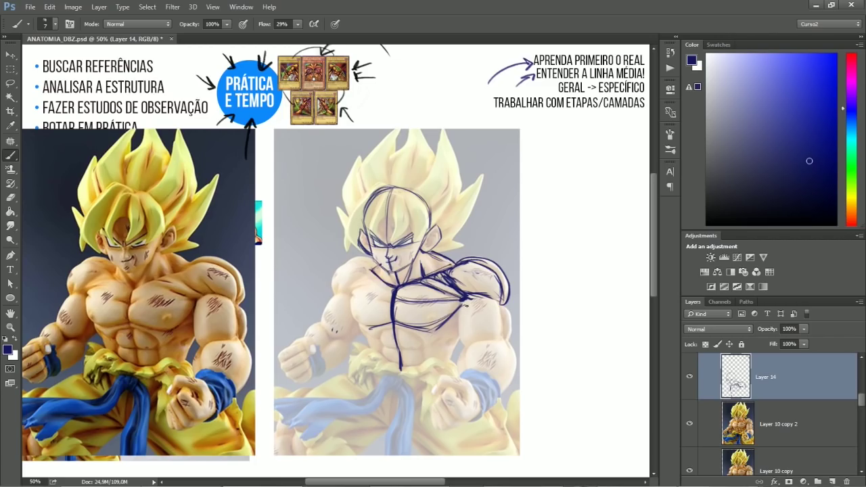
# - Sketch the pectoral and rounded deltoid on the image's left, erasing the stray outer shoulder strokes
pyautogui.moveTo(355, 276)
pyautogui.mouseDown()
pyautogui.moveTo(371, 270)
pyautogui.moveTo(344, 290)
pyautogui.moveTo(373, 279)
pyautogui.moveTo(374, 287)
pyautogui.moveTo(350, 290)
pyautogui.moveTo(391, 302)
pyautogui.moveTo(354, 292)
pyautogui.moveTo(359, 324)
pyautogui.moveTo(384, 328)
pyautogui.mouseUp()
pyautogui.moveTo(348, 295); pyautogui.dragTo(354, 321)
pyautogui.moveTo(352, 270)
pyautogui.mouseDown()
pyautogui.moveTo(376, 269)
pyautogui.moveTo(336, 265)
pyautogui.moveTo(363, 260)
pyautogui.moveTo(334, 295)
pyautogui.mouseUp()
pyautogui.press('e')
pyautogui.moveTo(349, 253)
pyautogui.mouseDown()
pyautogui.moveTo(375, 261)
pyautogui.moveTo(353, 268)
pyautogui.moveTo(334, 296)
pyautogui.mouseUp()
pyautogui.press('b')
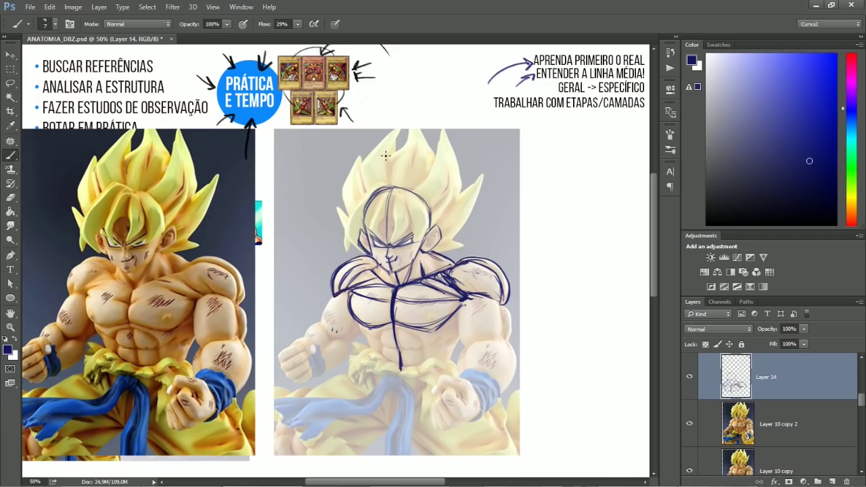
# - Add inner contour lines to the deltoid on the image's right and clean up where it meets the chest
pyautogui.press('e')
pyautogui.press('b')
pyautogui.moveTo(464, 291); pyautogui.dragTo(499, 304)
pyautogui.moveTo(494, 273); pyautogui.dragTo(502, 303)
pyautogui.moveTo(472, 264)
pyautogui.mouseDown()
pyautogui.moveTo(494, 274)
pyautogui.moveTo(498, 301)
pyautogui.mouseUp()
pyautogui.moveTo(471, 269); pyautogui.dragTo(496, 296)
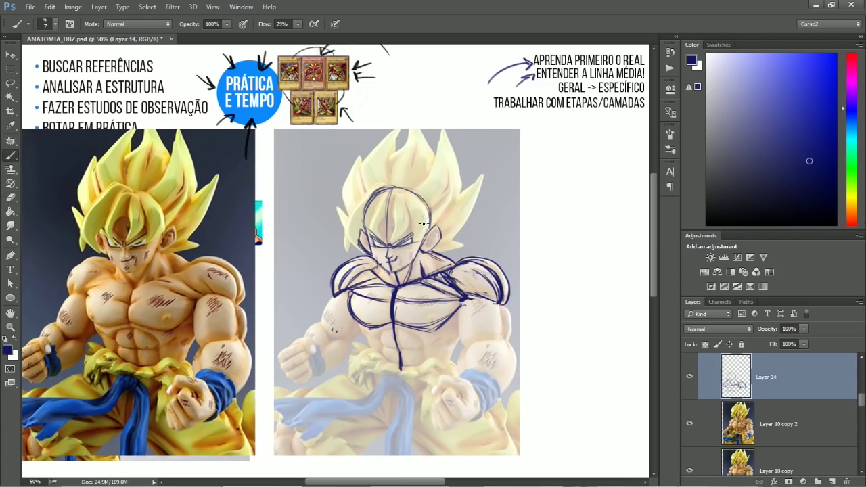
pyautogui.press('e')
pyautogui.moveTo(455, 276); pyautogui.dragTo(472, 297)
pyautogui.press('b')
# - Sketch the ribcage edge below the chest and block in the abdominal muscles around the midline
pyautogui.scroll(-2, 374, 299)
pyautogui.moveTo(359, 279); pyautogui.dragTo(363, 292)
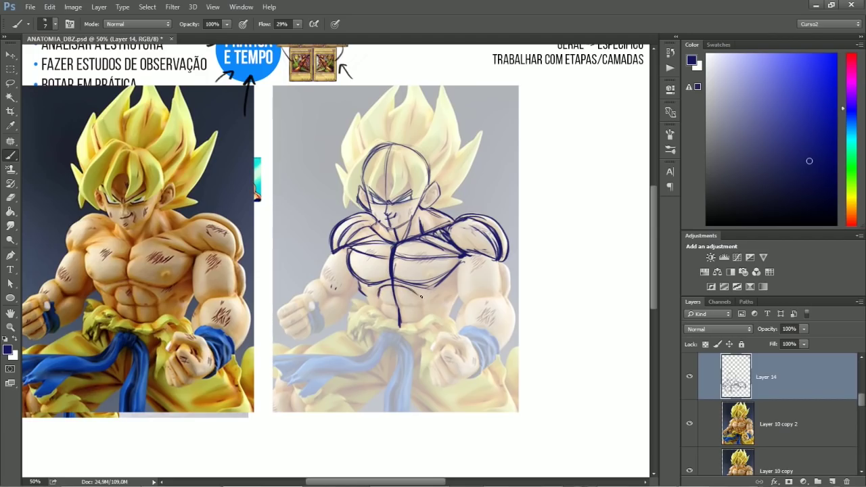
pyautogui.moveTo(379, 294); pyautogui.dragTo(419, 305)
pyautogui.moveTo(381, 306)
pyautogui.mouseDown()
pyautogui.moveTo(399, 323)
pyautogui.moveTo(419, 322)
pyautogui.moveTo(420, 311)
pyautogui.moveTo(398, 318)
pyautogui.mouseUp()
pyautogui.moveTo(370, 296)
pyautogui.mouseDown()
pyautogui.moveTo(390, 283)
pyautogui.moveTo(414, 287)
pyautogui.mouseUp()
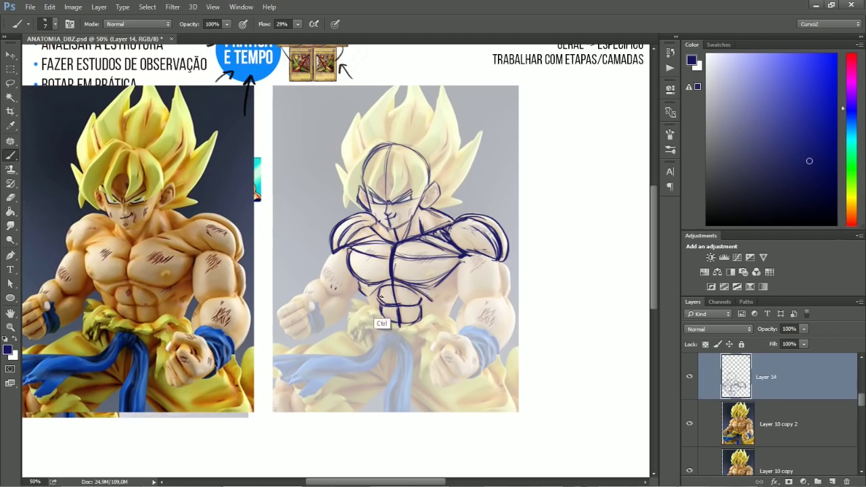
# - Try the ribcage arch and serratus strokes along the side of the torso
pyautogui.moveTo(370, 296); pyautogui.dragTo(393, 283)
pyautogui.moveTo(391, 284)
pyautogui.mouseDown()
pyautogui.moveTo(423, 304)
pyautogui.moveTo(461, 288)
pyautogui.mouseUp()
pyautogui.hotkey('ctrl', 'alt', 'z')
pyautogui.hotkey('ctrl', 'alt', 'z')
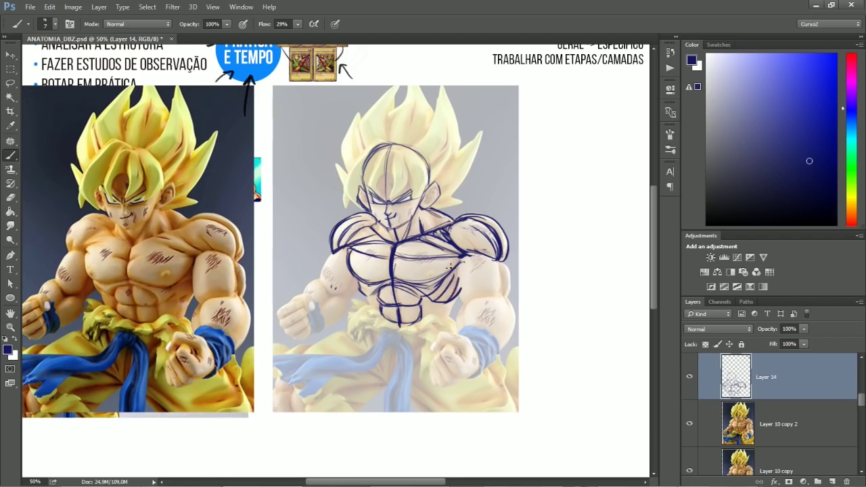
pyautogui.hotkey('ctrl', 'alt', 'z')
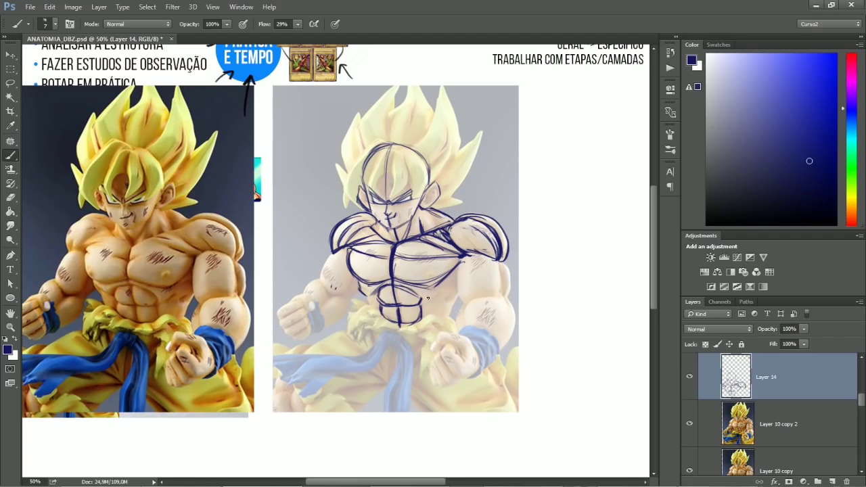
# - Rework the serratus lines below the pectoral on the image's right, alternating between erasing and sketching
pyautogui.press('e')
pyautogui.moveTo(437, 304)
pyautogui.mouseDown()
pyautogui.moveTo(433, 311)
pyautogui.moveTo(460, 288)
pyautogui.mouseUp()
pyautogui.press('b')
pyautogui.press('e')
pyautogui.press('b')
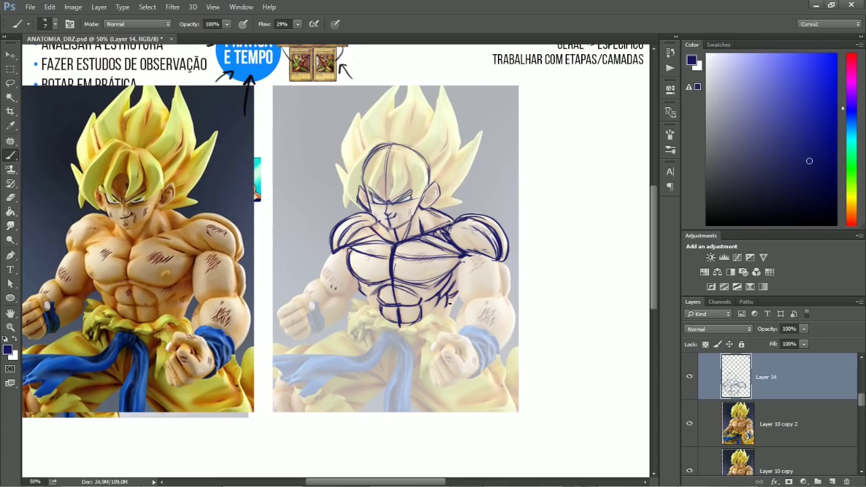
pyautogui.press('e')
pyautogui.press('b')
# - Draw the torso's side contour on the image's left and diagonal lines from the sternum across both pectorals
pyautogui.moveTo(359, 283); pyautogui.dragTo(371, 308)
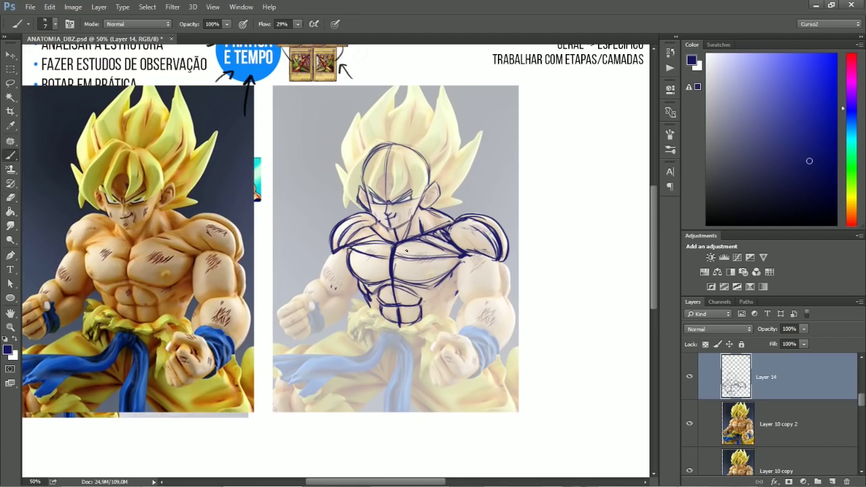
pyautogui.moveTo(397, 246); pyautogui.dragTo(450, 307)
pyautogui.moveTo(387, 246); pyautogui.dragTo(357, 291)
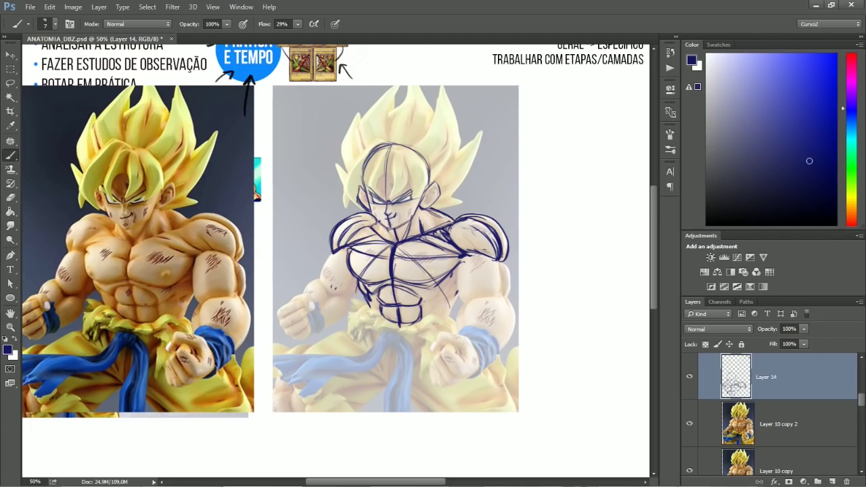
# - Mark the nipples on both pectorals, undoing and redoing the strokes on the image's right
pyautogui.press('e')
pyautogui.press('b')
pyautogui.moveTo(400, 276)
pyautogui.mouseDown()
pyautogui.moveTo(435, 285)
pyautogui.moveTo(460, 264)
pyautogui.moveTo(426, 280)
pyautogui.mouseUp()
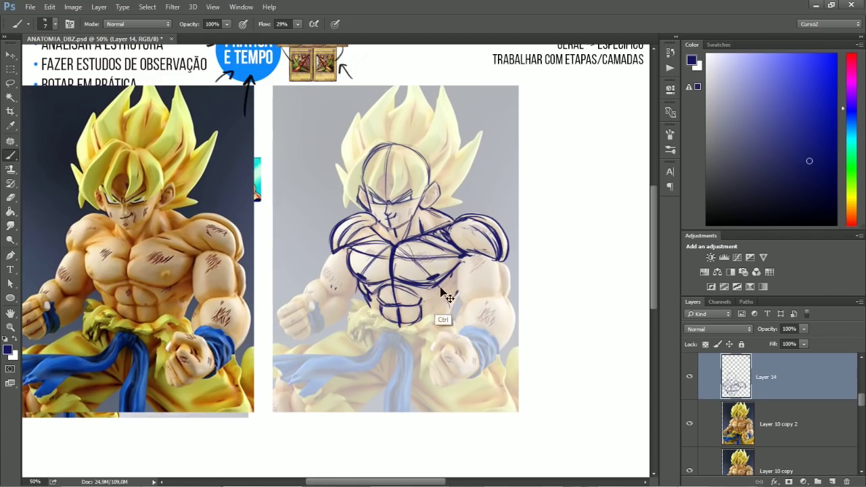
pyautogui.press('ctrl')
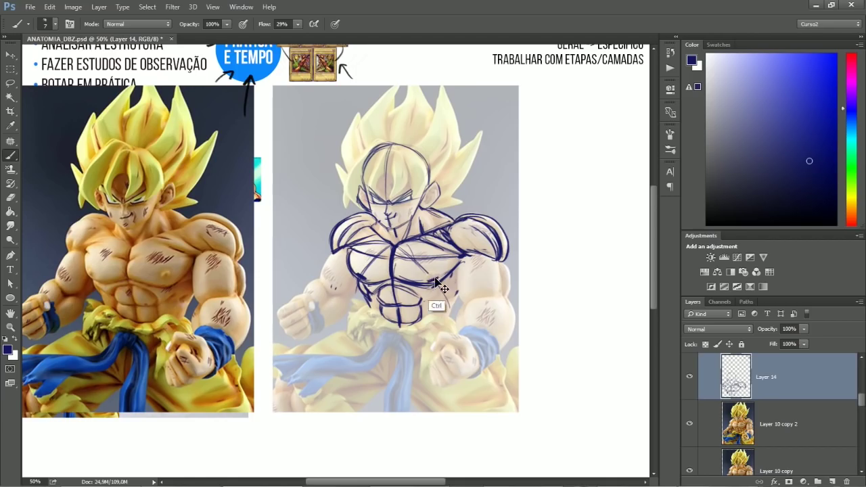
pyautogui.hotkey('ctrl', 'z')
pyautogui.moveTo(426, 278)
pyautogui.mouseDown()
pyautogui.moveTo(438, 275)
pyautogui.moveTo(427, 280)
pyautogui.mouseUp()
pyautogui.hotkey('ctrl', 'z')
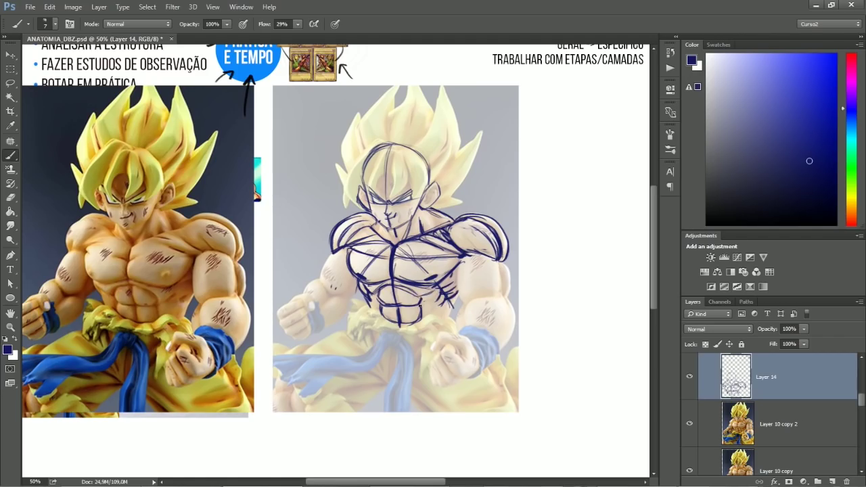
# - Clean up the torso's side contour beneath the pectoral on the image's left
pyautogui.press('e')
pyautogui.moveTo(369, 300); pyautogui.dragTo(364, 289)
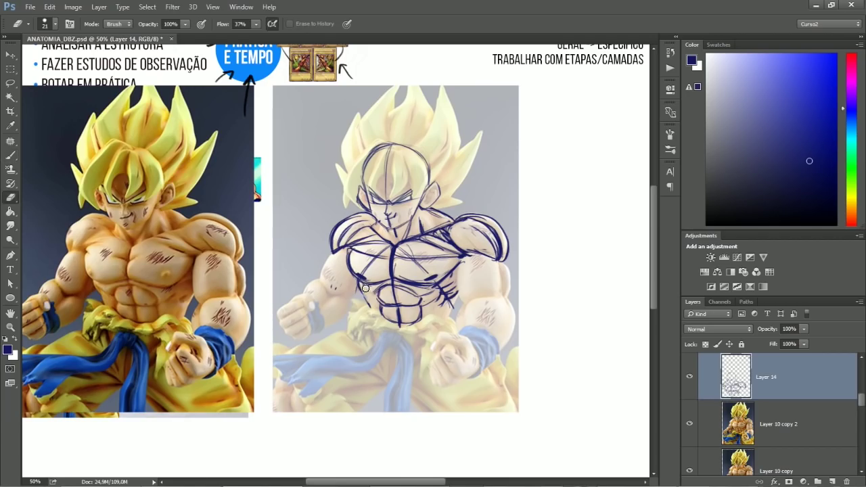
pyautogui.press('b')
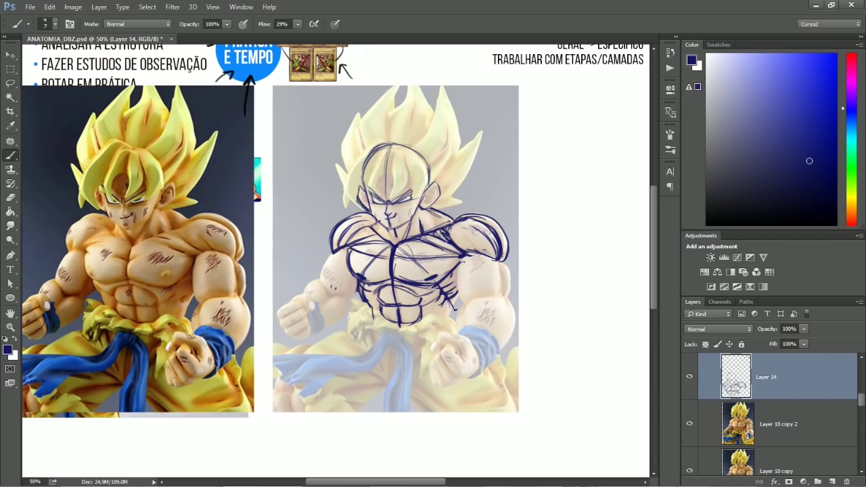
# - Sketch the curved waistline and the V-shaped pelvis below the abdomen
pyautogui.moveTo(374, 321)
pyautogui.mouseDown()
pyautogui.moveTo(427, 331)
pyautogui.moveTo(447, 321)
pyautogui.moveTo(383, 371)
pyautogui.mouseUp()
pyautogui.moveTo(376, 342); pyautogui.dragTo(438, 338)
pyautogui.moveTo(439, 335)
pyautogui.mouseDown()
pyautogui.moveTo(389, 375)
pyautogui.moveTo(423, 371)
pyautogui.mouseUp()
# - Outline the thigh on the image's left from the hip to the knee, including its underside
pyautogui.moveTo(373, 322)
pyautogui.mouseDown()
pyautogui.moveTo(313, 356)
pyautogui.moveTo(275, 393)
pyautogui.mouseUp()
pyautogui.moveTo(346, 332); pyautogui.dragTo(279, 387)
pyautogui.moveTo(274, 386)
pyautogui.mouseDown()
pyautogui.moveTo(289, 416)
pyautogui.moveTo(387, 380)
pyautogui.mouseUp()
pyautogui.moveTo(403, 374); pyautogui.dragTo(329, 416)
pyautogui.moveTo(389, 382); pyautogui.dragTo(335, 421)
pyautogui.press('e')
pyautogui.moveTo(276, 393)
pyautogui.mouseDown()
pyautogui.moveTo(349, 336)
pyautogui.moveTo(278, 387)
pyautogui.mouseUp()
pyautogui.press('b')
pyautogui.moveTo(375, 316); pyautogui.dragTo(304, 370)
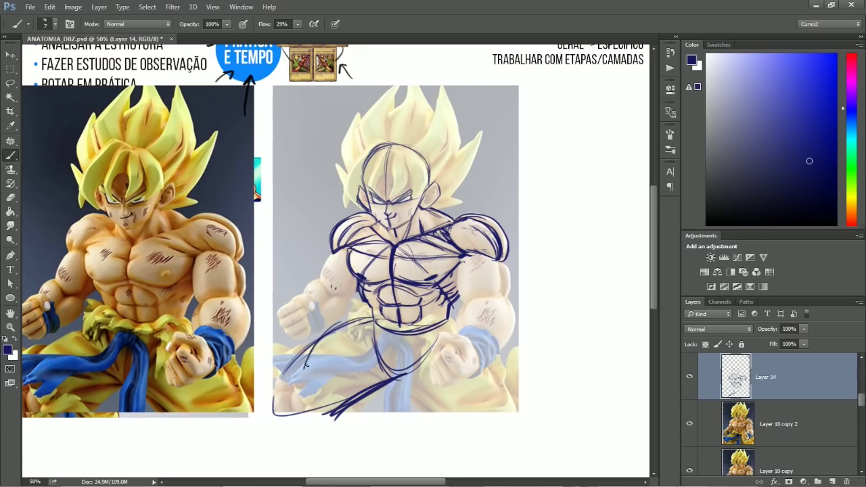
# - Add the long muscle masses inside the thigh with sweeping strokes from the hip toward the knee
pyautogui.moveTo(326, 333); pyautogui.dragTo(307, 366)
pyautogui.moveTo(362, 318); pyautogui.dragTo(309, 365)
pyautogui.moveTo(371, 336)
pyautogui.mouseDown()
pyautogui.moveTo(307, 349)
pyautogui.moveTo(283, 391)
pyautogui.moveTo(354, 379)
pyautogui.moveTo(369, 366)
pyautogui.moveTo(356, 379)
pyautogui.moveTo(297, 389)
pyautogui.moveTo(372, 338)
pyautogui.moveTo(306, 374)
pyautogui.moveTo(357, 370)
pyautogui.moveTo(380, 352)
pyautogui.moveTo(340, 385)
pyautogui.mouseUp()
pyautogui.moveTo(397, 364); pyautogui.dragTo(331, 400)
pyautogui.moveTo(376, 378); pyautogui.dragTo(324, 400)
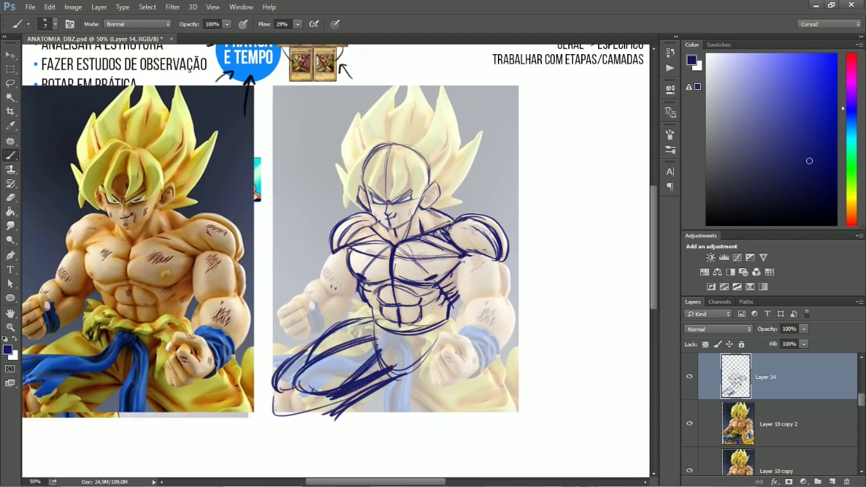
# - Draw the diagonal inner-thigh muscle band running down from the front of the hip
pyautogui.moveTo(377, 319); pyautogui.dragTo(353, 379)
pyautogui.moveTo(371, 343); pyautogui.dragTo(344, 383)
pyautogui.moveTo(384, 326); pyautogui.dragTo(345, 390)
pyautogui.press('e')
pyautogui.press('b')
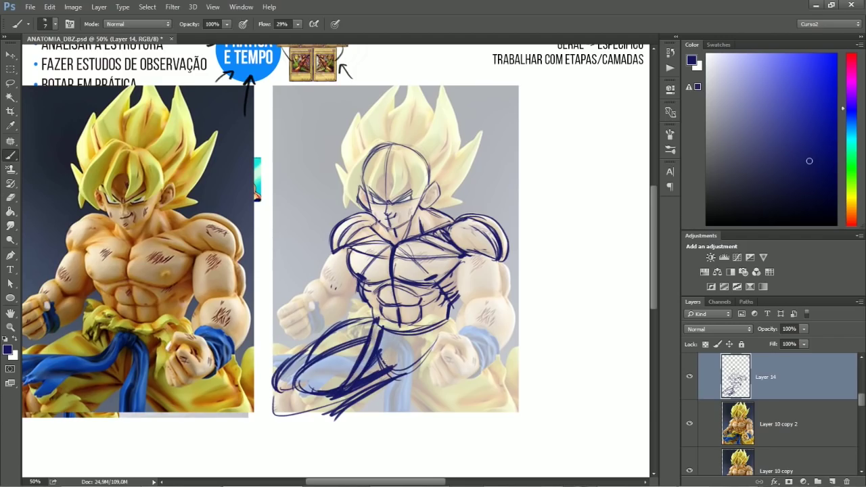
pyautogui.moveTo(277, 265)
pyautogui.mouseDown()
pyautogui.moveTo(309, 327)
pyautogui.moveTo(310, 309)
pyautogui.mouseUp()
pyautogui.hotkey('ctrl', 'alt', 'z')
pyautogui.hotkey('ctrl', 'alt', 'z')
pyautogui.moveTo(602, 224); pyautogui.dragTo(515, 281)
pyautogui.moveTo(519, 256)
pyautogui.mouseDown()
pyautogui.moveTo(513, 283)
pyautogui.moveTo(554, 271)
pyautogui.mouseUp()
pyautogui.hotkey('ctrl', 'alt', 'z')
pyautogui.hotkey('ctrl', 'alt', 'z')
pyautogui.moveTo(542, 159); pyautogui.dragTo(559, 239)
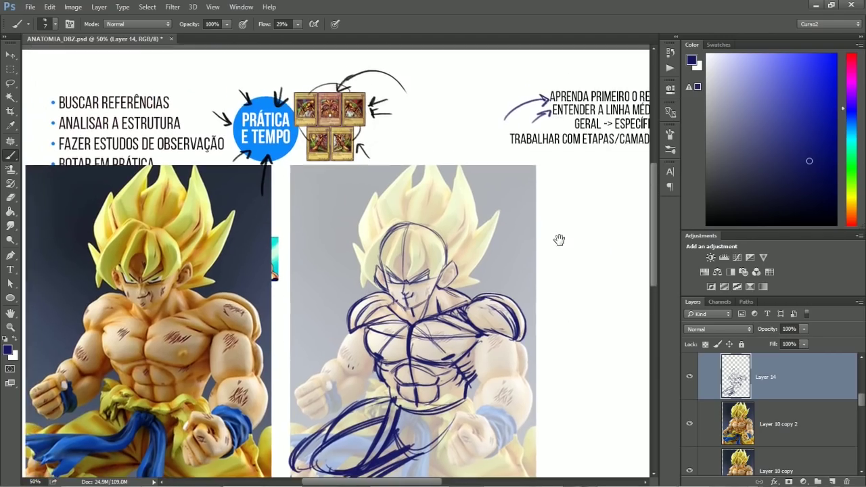
pyautogui.moveTo(298, 93)
pyautogui.mouseDown()
pyautogui.moveTo(395, 87)
pyautogui.moveTo(370, 69)
pyautogui.mouseUp()
pyautogui.hotkey('ctrl', 'alt', 'z')
pyautogui.moveTo(420, 172); pyautogui.dragTo(381, 115)
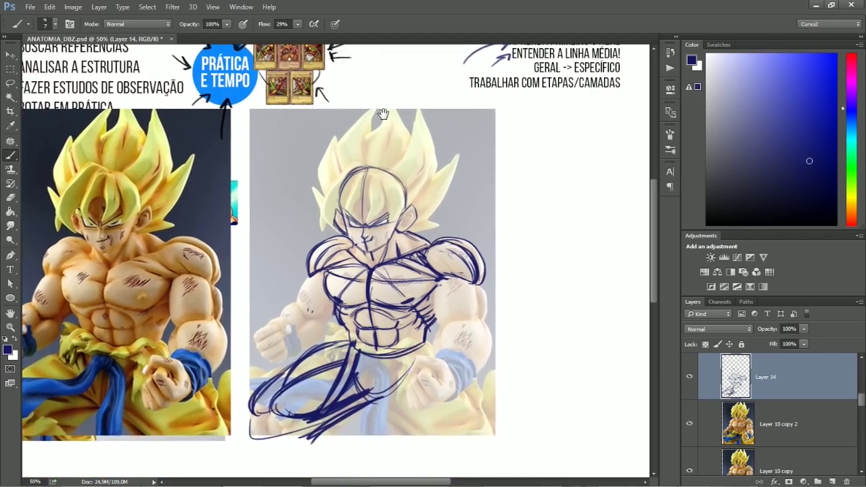
pyautogui.moveTo(381, 203); pyautogui.dragTo(374, 216)
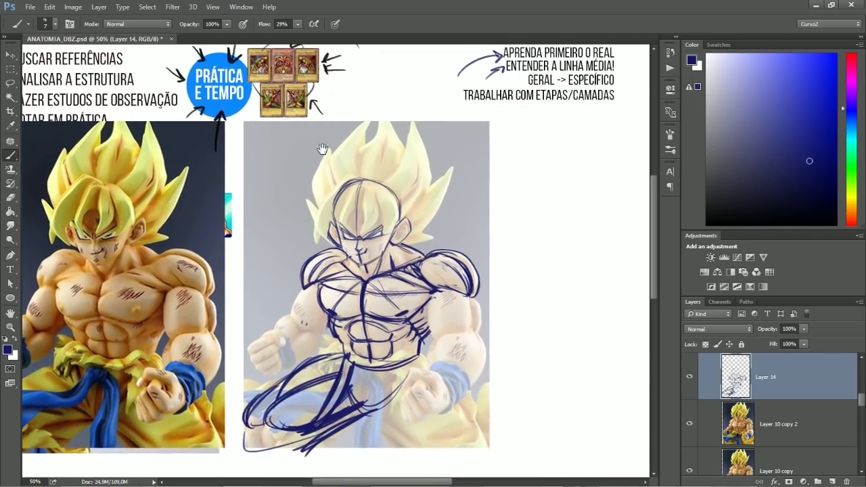
# - Try out pointer strokes beside the group of trading cards and undo them
pyautogui.moveTo(318, 145); pyautogui.dragTo(334, 145)
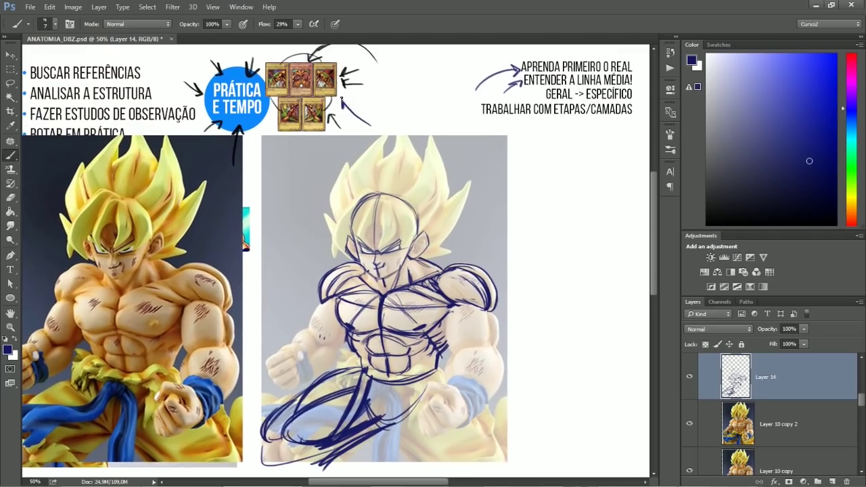
pyautogui.moveTo(366, 132); pyautogui.dragTo(340, 107)
pyautogui.hotkey('ctrl', 'z')
pyautogui.moveTo(361, 136); pyautogui.dragTo(341, 109)
pyautogui.hotkey('ctrl', 'z')
pyautogui.hotkey('ctrl', 'z')
pyautogui.moveTo(341, 119); pyautogui.dragTo(354, 115)
pyautogui.hotkey('ctrl', 'z')
pyautogui.hotkey('ctrl', 'z')
# - Try out marks around the faded figure, including an arrow aimed at the hair, and undo them
pyautogui.moveTo(506, 282); pyautogui.dragTo(496, 215)
pyautogui.moveTo(531, 224)
pyautogui.mouseDown()
pyautogui.moveTo(503, 247)
pyautogui.moveTo(518, 249)
pyautogui.mouseUp()
pyautogui.hotkey('ctrl', 'z')
pyautogui.hotkey('ctrl', 'z')
pyautogui.moveTo(254, 444)
pyautogui.mouseDown()
pyautogui.moveTo(251, 421)
pyautogui.moveTo(272, 420)
pyautogui.mouseUp()
pyautogui.hotkey('ctrl', 'alt', 'z')
pyautogui.hotkey('ctrl', 'alt', 'z')
pyautogui.moveTo(535, 96); pyautogui.dragTo(424, 148)
pyautogui.moveTo(429, 131); pyautogui.dragTo(445, 144)
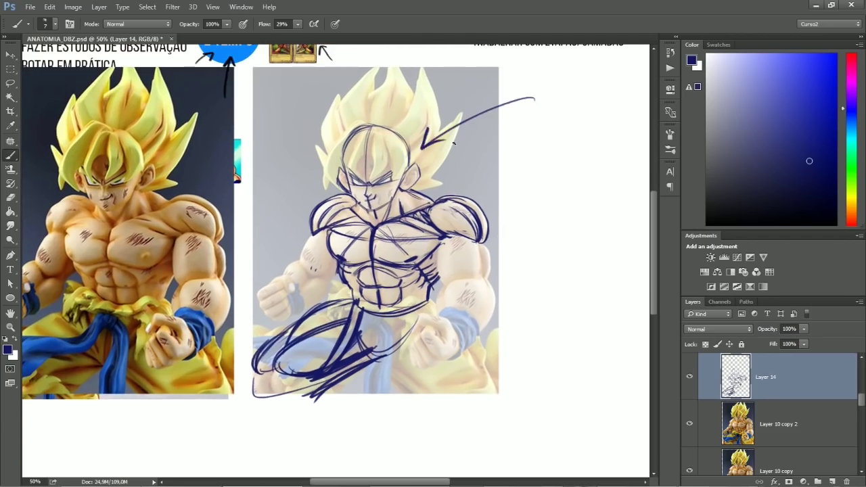
pyautogui.hotkey('ctrl', 'alt', 'z')
pyautogui.hotkey('ctrl', 'alt', 'z')
# - Outline the upper arm on the image's right below the shoulder, continuing its outer edge down along the forearm
pyautogui.moveTo(443, 284)
pyautogui.mouseDown()
pyautogui.moveTo(438, 260)
pyautogui.moveTo(445, 283)
pyautogui.mouseUp()
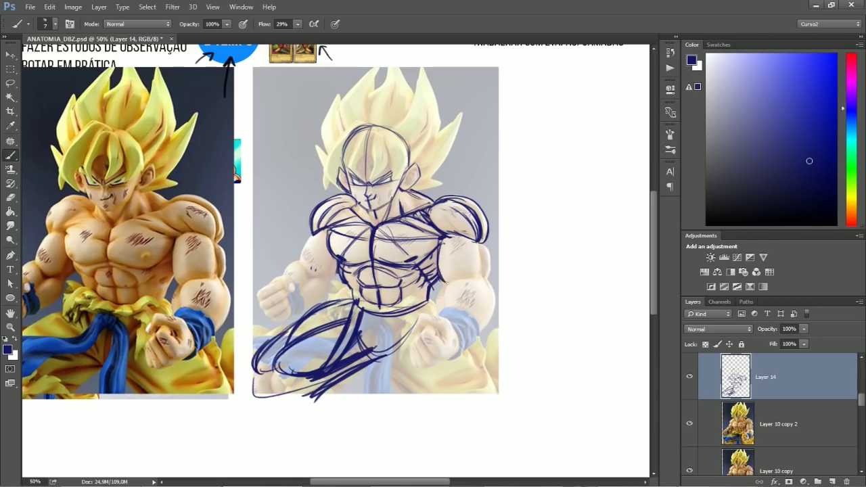
pyautogui.moveTo(485, 239)
pyautogui.mouseDown()
pyautogui.moveTo(480, 276)
pyautogui.moveTo(492, 262)
pyautogui.mouseUp()
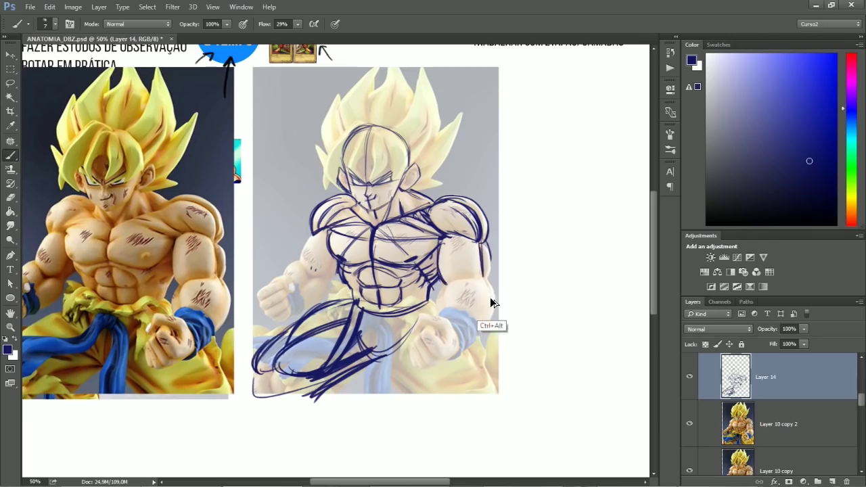
pyautogui.hotkey('ctrl', 'alt', 'z')
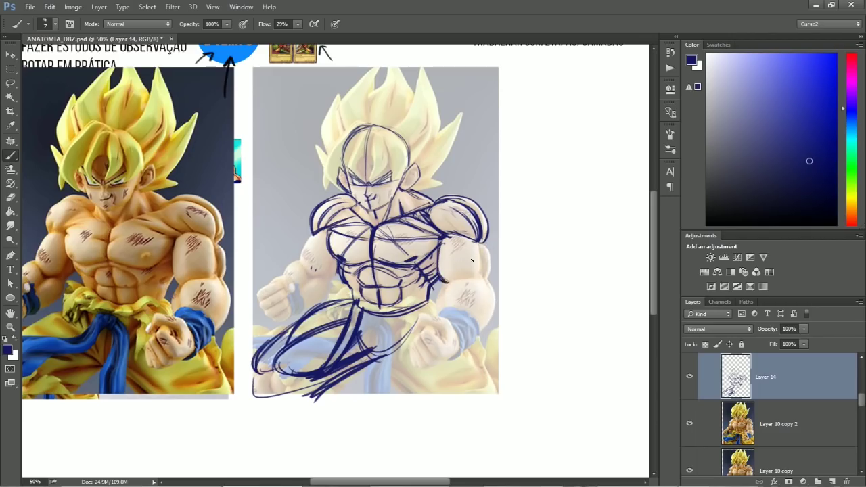
pyautogui.moveTo(488, 233); pyautogui.dragTo(491, 266)
pyautogui.press('e')
pyautogui.press('b')
pyautogui.moveTo(490, 231); pyautogui.dragTo(492, 262)
pyautogui.moveTo(491, 264)
pyautogui.mouseDown()
pyautogui.moveTo(495, 313)
pyautogui.moveTo(475, 338)
pyautogui.mouseUp()
pyautogui.press('e')
pyautogui.press('b')
# - Sketch diagonal muscle strokes across the forearm on the image's right
pyautogui.moveTo(448, 308)
pyautogui.mouseDown()
pyautogui.moveTo(477, 285)
pyautogui.moveTo(460, 288)
pyautogui.moveTo(489, 288)
pyautogui.mouseUp()
pyautogui.moveTo(465, 275)
pyautogui.mouseDown()
pyautogui.moveTo(483, 264)
pyautogui.moveTo(477, 300)
pyautogui.moveTo(449, 312)
pyautogui.mouseUp()
pyautogui.moveTo(484, 295); pyautogui.dragTo(448, 312)
pyautogui.moveTo(447, 293)
pyautogui.mouseDown()
pyautogui.moveTo(444, 313)
pyautogui.moveTo(455, 287)
pyautogui.mouseUp()
pyautogui.moveTo(464, 279)
pyautogui.mouseDown()
pyautogui.moveTo(448, 293)
pyautogui.moveTo(450, 316)
pyautogui.mouseUp()
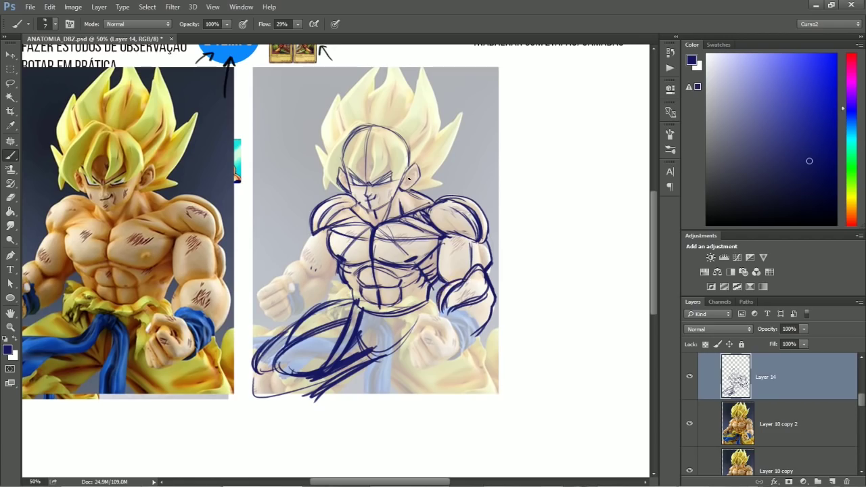
# - Adjust the eraser brush and erase the forearm strokes on the image's right
pyautogui.press('e')
pyautogui.rightClick(530, 167)
pyautogui.click(530, 169)
pyautogui.click(517, 100)
pyautogui.moveTo(487, 290)
pyautogui.mouseDown()
pyautogui.moveTo(441, 307)
pyautogui.moveTo(495, 268)
pyautogui.moveTo(502, 245)
pyautogui.moveTo(475, 253)
pyautogui.moveTo(483, 281)
pyautogui.mouseUp()
# - Redraw the upper arm's outer edge and outline the rounded forearm below it, on the image's right
pyautogui.press('b')
pyautogui.moveTo(480, 242)
pyautogui.mouseDown()
pyautogui.moveTo(476, 282)
pyautogui.moveTo(493, 268)
pyautogui.moveTo(494, 279)
pyautogui.mouseUp()
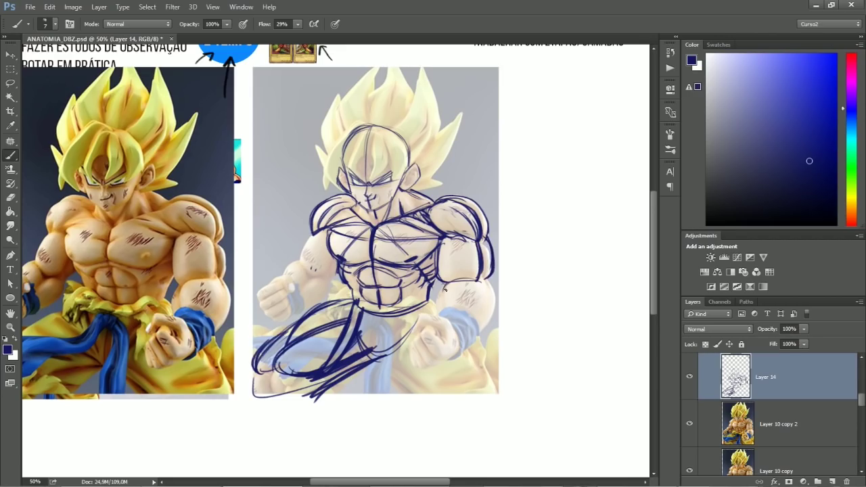
pyautogui.moveTo(445, 291)
pyautogui.mouseDown()
pyautogui.moveTo(439, 312)
pyautogui.moveTo(438, 291)
pyautogui.moveTo(494, 310)
pyautogui.mouseUp()
pyautogui.moveTo(481, 275)
pyautogui.mouseDown()
pyautogui.moveTo(497, 326)
pyautogui.moveTo(476, 338)
pyautogui.mouseUp()
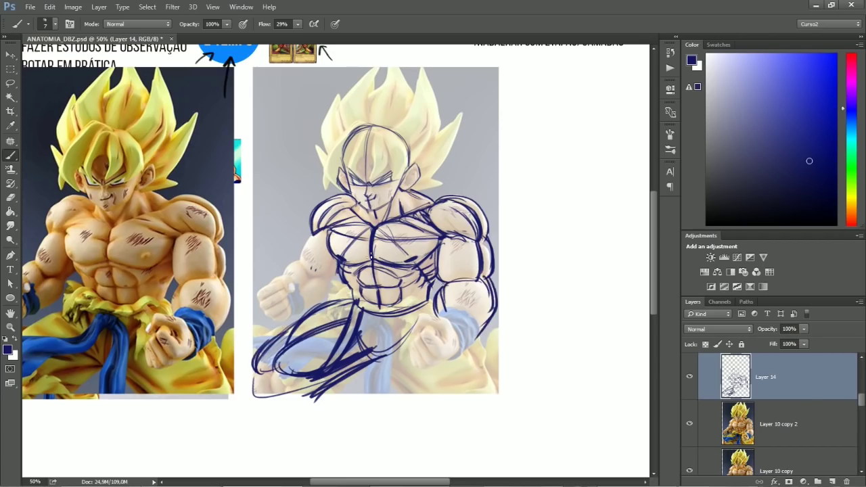
# - Sketch the wristband and the clenched fist at the end of the forearm on the image's right
pyautogui.moveTo(438, 314)
pyautogui.mouseDown()
pyautogui.moveTo(463, 348)
pyautogui.moveTo(478, 329)
pyautogui.moveTo(455, 355)
pyautogui.moveTo(414, 324)
pyautogui.moveTo(445, 340)
pyautogui.mouseUp()
pyautogui.moveTo(429, 322)
pyautogui.mouseDown()
pyautogui.moveTo(420, 331)
pyautogui.moveTo(435, 359)
pyautogui.mouseUp()
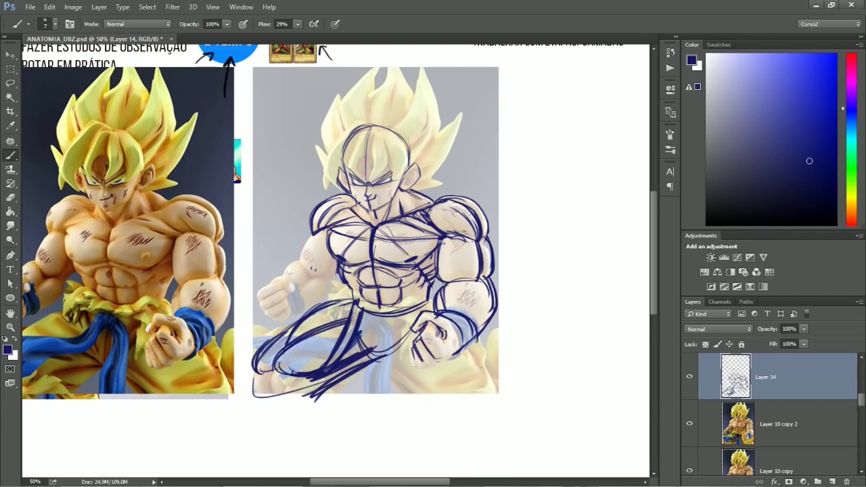
pyautogui.moveTo(418, 368); pyautogui.dragTo(449, 357)
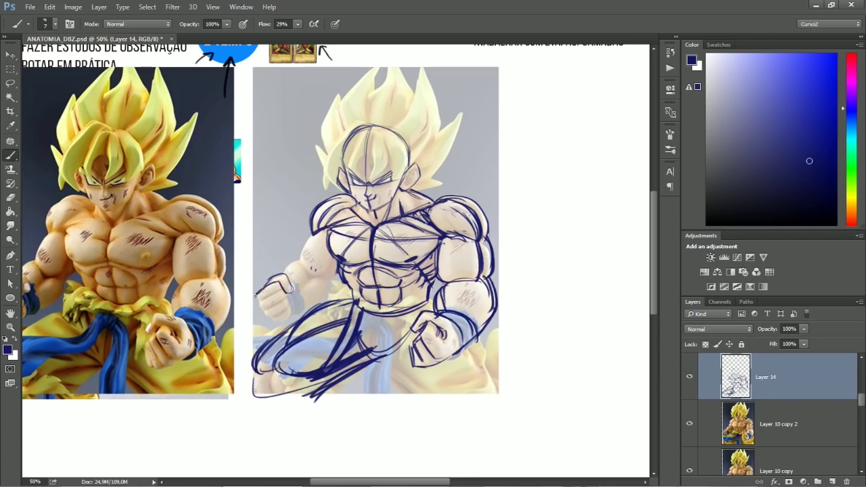
# - Outline the fist, forearm and upper arm on the image's left down to the waist
pyautogui.moveTo(276, 290); pyautogui.dragTo(288, 316)
pyautogui.moveTo(313, 231)
pyautogui.mouseDown()
pyautogui.moveTo(302, 275)
pyautogui.moveTo(332, 276)
pyautogui.moveTo(323, 292)
pyautogui.moveTo(281, 282)
pyautogui.moveTo(310, 300)
pyautogui.mouseUp()
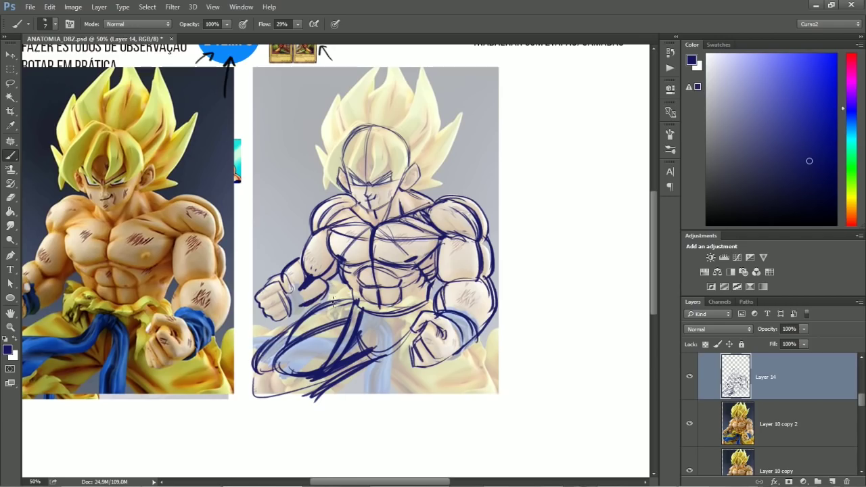
pyautogui.press('e')
pyautogui.press('b')
pyautogui.moveTo(332, 284); pyautogui.dragTo(318, 301)
pyautogui.moveTo(327, 281)
pyautogui.mouseDown()
pyautogui.moveTo(316, 301)
pyautogui.moveTo(354, 301)
pyautogui.mouseUp()
# - Clean up and redraw the upper contour of the thigh on the image's left near the hip
pyautogui.press('e')
pyautogui.press('b')
pyautogui.moveTo(299, 327); pyautogui.dragTo(350, 302)
pyautogui.moveTo(311, 316); pyautogui.dragTo(351, 303)
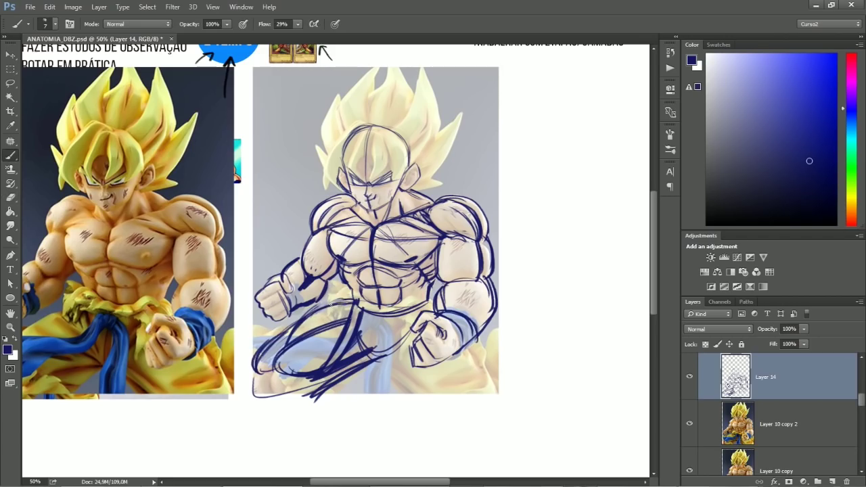
# - Draw the pelvis line down to the crotch and add the contour lines of the thigh on the image's right
pyautogui.press('e')
pyautogui.press('b')
pyautogui.moveTo(366, 302)
pyautogui.mouseDown()
pyautogui.moveTo(383, 322)
pyautogui.moveTo(373, 349)
pyautogui.moveTo(383, 356)
pyautogui.moveTo(412, 316)
pyautogui.moveTo(391, 355)
pyautogui.mouseUp()
pyautogui.moveTo(389, 356); pyautogui.dragTo(406, 397)
pyautogui.moveTo(449, 358); pyautogui.dragTo(464, 392)
pyautogui.moveTo(481, 156); pyautogui.dragTo(459, 232)
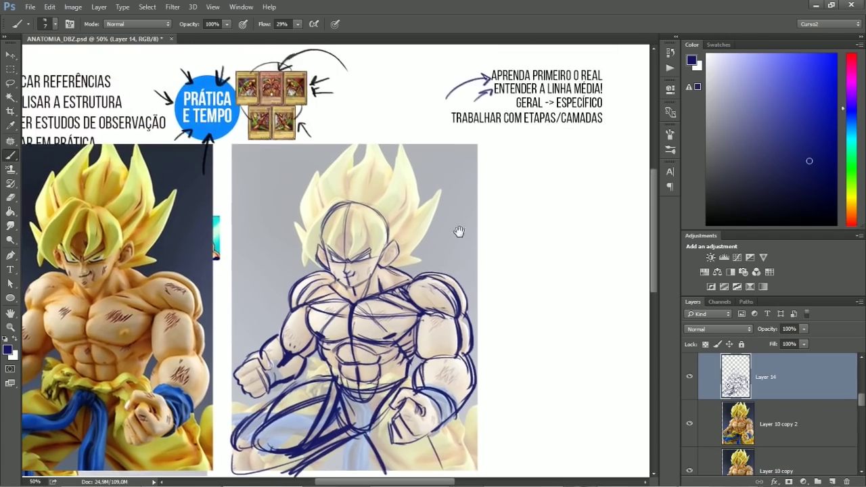
pyautogui.moveTo(421, 278); pyautogui.dragTo(434, 229)
pyautogui.moveTo(463, 377); pyautogui.dragTo(483, 427)
pyautogui.moveTo(484, 259); pyautogui.dragTo(499, 287)
pyautogui.scroll(-2, 480, 251)
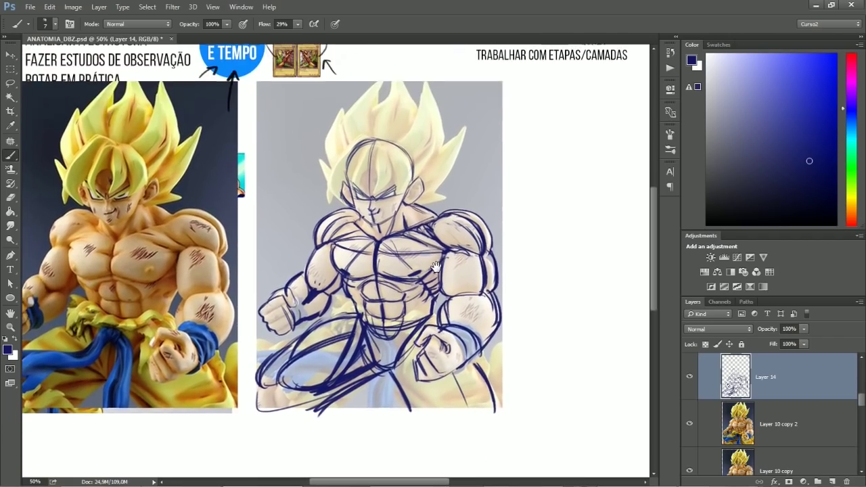
pyautogui.moveTo(453, 192); pyautogui.dragTo(466, 211)
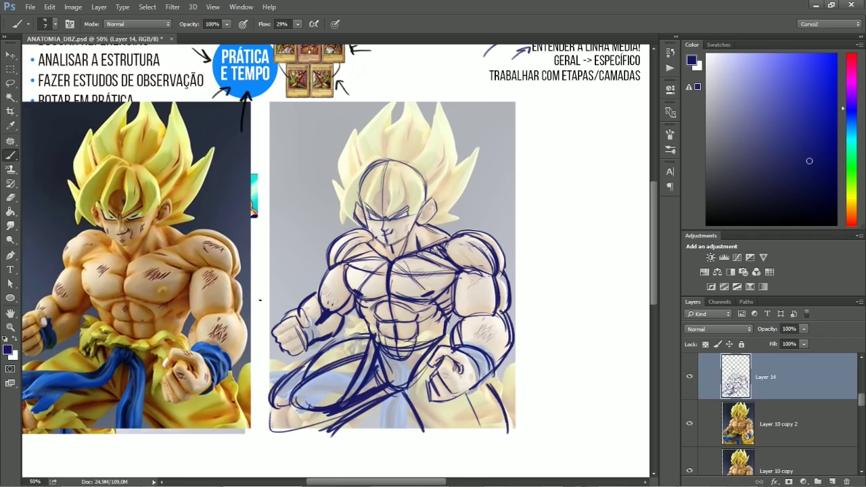
# - Hide the large full-colour reference photo beside the traced figure
pyautogui.press('v')
pyautogui.keyDown('ctrl'); pyautogui.click(220, 300); pyautogui.keyUp('ctrl')
pyautogui.click(690, 377)
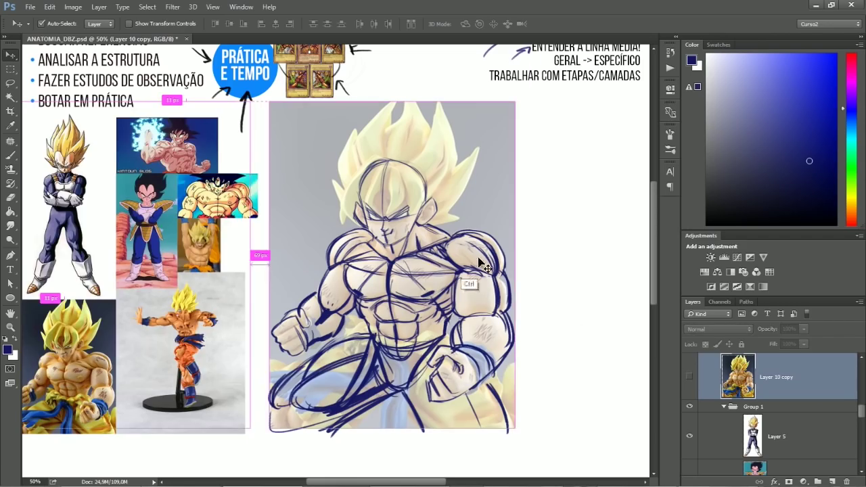
# - Group the sketch with its faded photo, merge a duplicate of the group into one layer, and hide the original group
pyautogui.hotkey('ctrl', 'g')
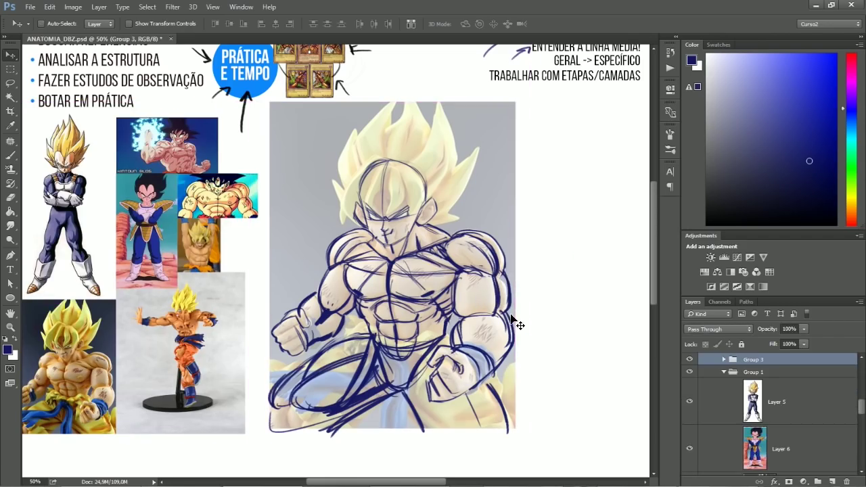
pyautogui.hotkey('ctrl', 'j')
pyautogui.hotkey('ctrl', 'e')
pyautogui.click(690, 406)
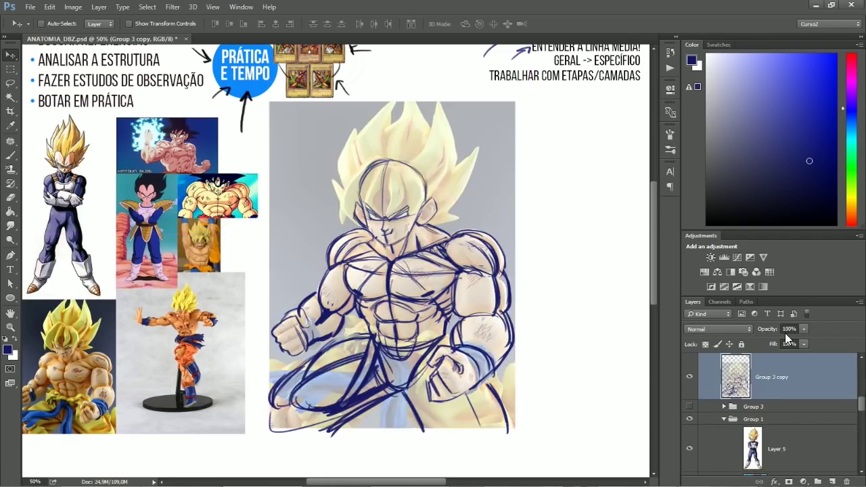
# - Shrink the merged study proportionally and place it directly below the "TRABALHAR COM ETAPAS/CAMADAS" note
pyautogui.hotkey('ctrl', 't')
pyautogui.moveTo(521, 446)
pyautogui.mouseDown()
pyautogui.moveTo(526, 410)
pyautogui.moveTo(489, 360)
pyautogui.mouseUp()
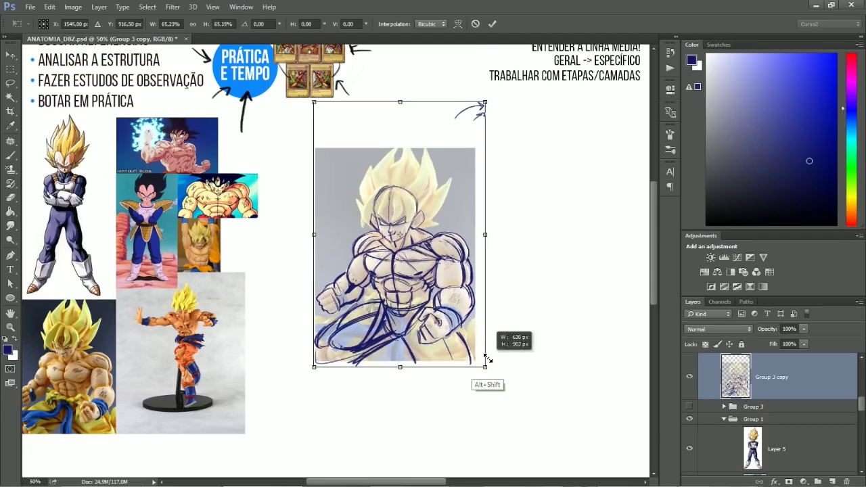
pyautogui.moveTo(389, 257)
pyautogui.mouseDown()
pyautogui.moveTo(545, 204)
pyautogui.moveTo(576, 181)
pyautogui.moveTo(539, 199)
pyautogui.mouseUp()
pyautogui.press('Return')
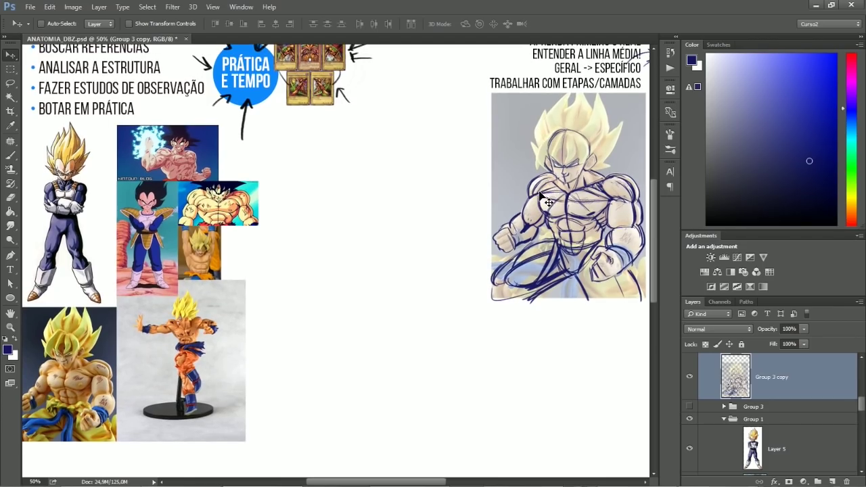
# - Underline "BOTAR EM PRÁTICA" with a brush stroke and undo it
pyautogui.scroll(2, 542, 197)
pyautogui.press('b')
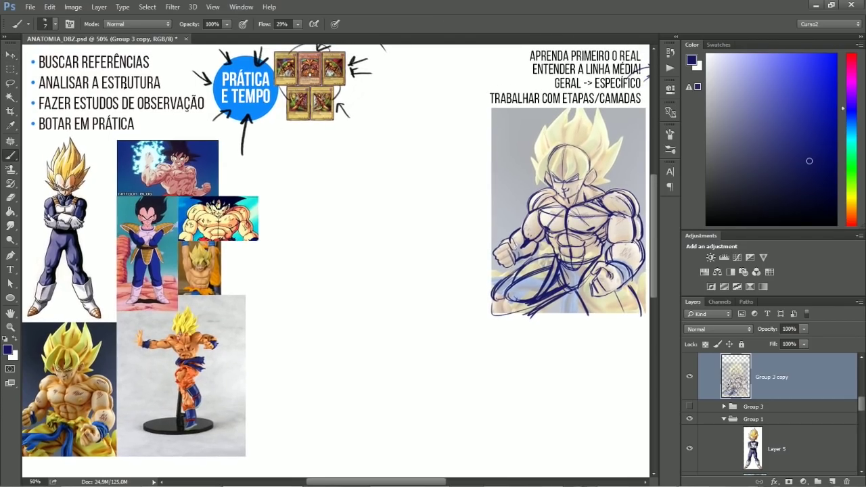
pyautogui.moveTo(45, 134); pyautogui.dragTo(139, 130)
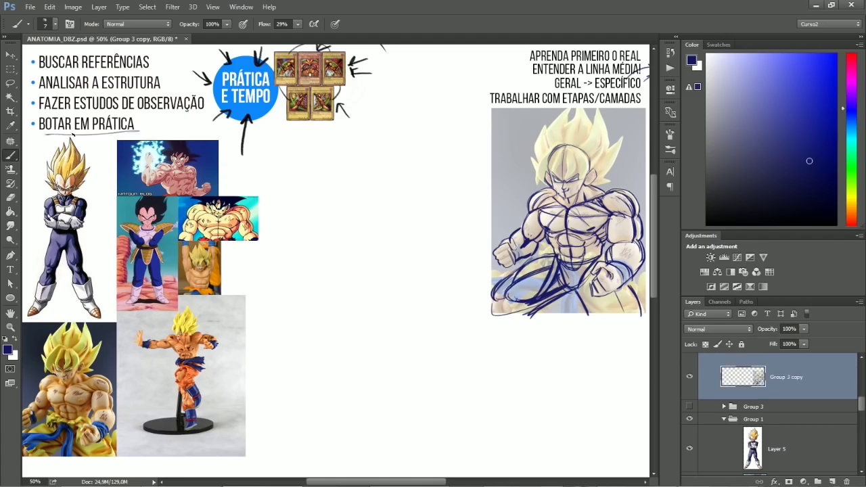
pyautogui.scroll(-5, 366, 259)
pyautogui.hotkey('ctrl', 'alt', 'z')
# - Try out curved arrows between the blank area and the reduced study, and undo them
pyautogui.moveTo(516, 149)
pyautogui.mouseDown()
pyautogui.moveTo(377, 149)
pyautogui.moveTo(331, 188)
pyautogui.mouseUp()
pyautogui.hotkey('ctrl', 'alt', 'z')
pyautogui.hotkey('ctrl', 'shift', 'z')
pyautogui.hotkey('ctrl', 'alt', 'z')
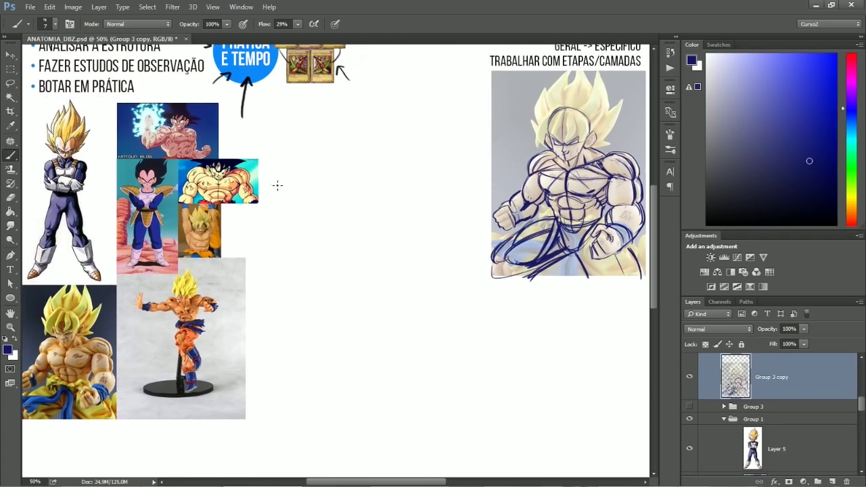
pyautogui.moveTo(421, 166); pyautogui.dragTo(511, 156)
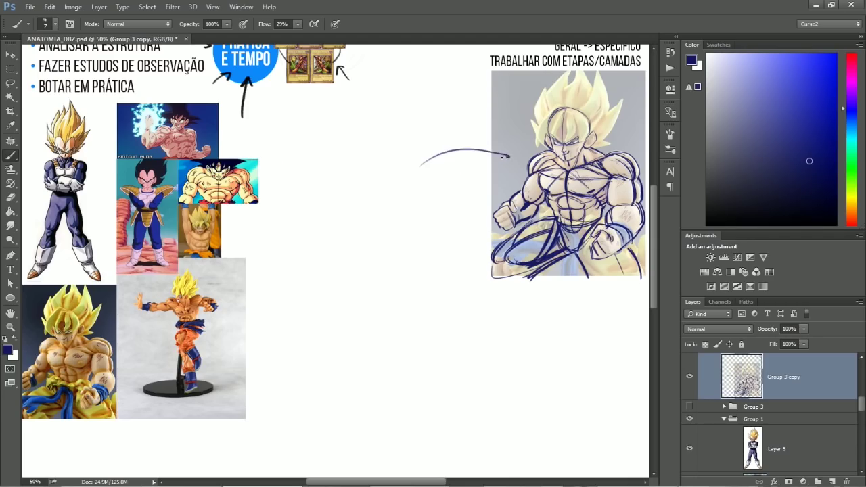
pyautogui.hotkey('ctrl', 'alt', 'z')
pyautogui.moveTo(424, 165)
pyautogui.mouseDown()
pyautogui.moveTo(514, 157)
pyautogui.moveTo(500, 162)
pyautogui.moveTo(500, 151)
pyautogui.moveTo(521, 157)
pyautogui.mouseUp()
pyautogui.hotkey('ctrl', 'alt', 'z')
pyautogui.hotkey('ctrl', 'alt', 'z')
pyautogui.hotkey('ctrl', 'alt', 'z')
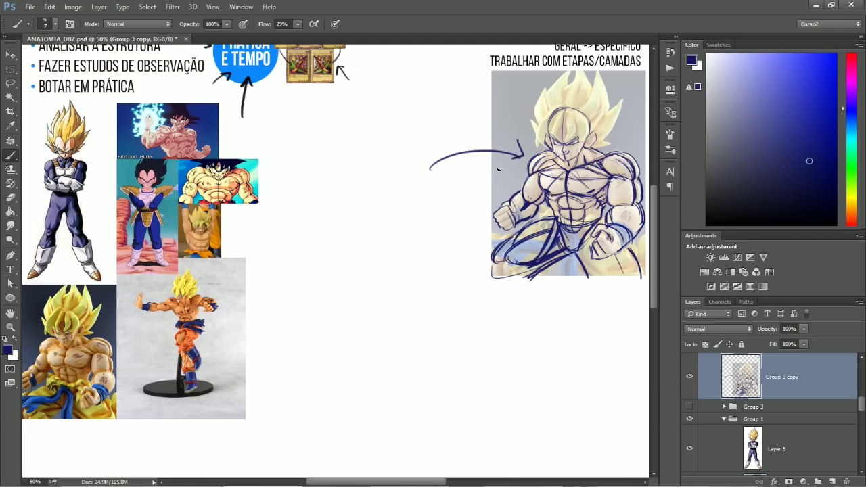
pyautogui.hotkey('ctrl', 'alt', 'z')
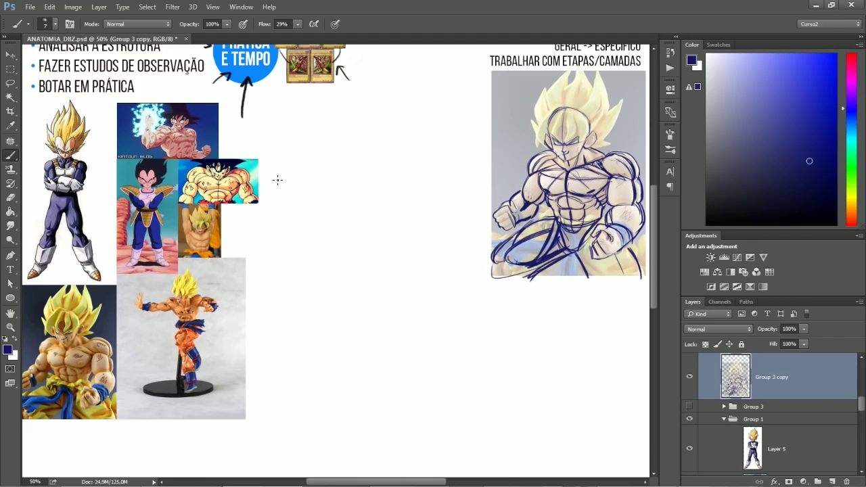
# - Create a new empty layer above the merged study for brush drawing
pyautogui.scroll(1, 409, 256)
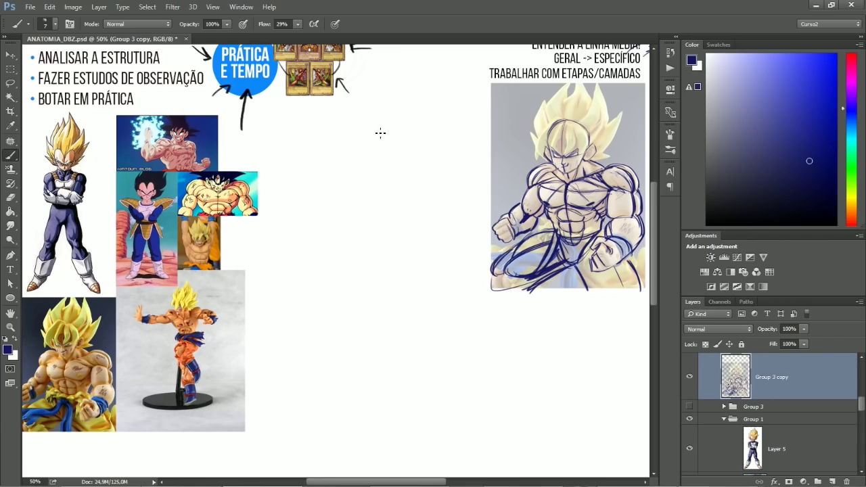
pyautogui.moveTo(392, 247); pyautogui.dragTo(408, 232)
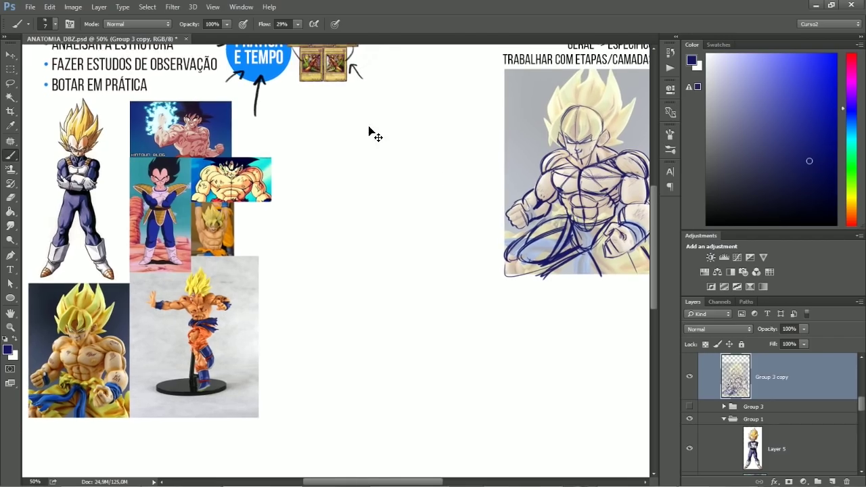
pyautogui.hotkey('ctrl', 'shift', 'n')
pyautogui.press('Return')
pyautogui.moveTo(412, 215); pyautogui.dragTo(345, 194)
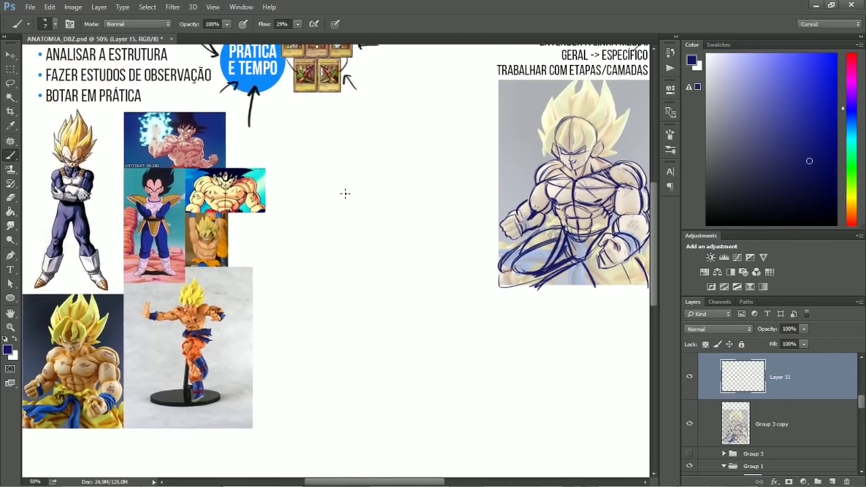
pyautogui.press('v')
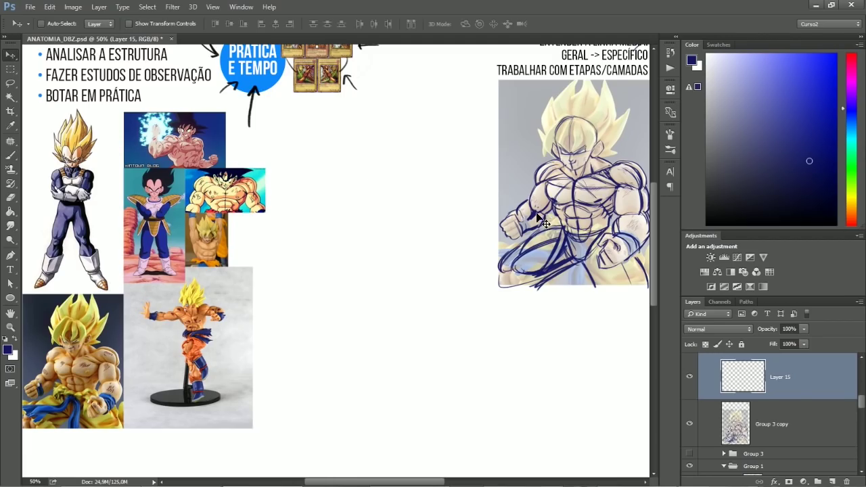
pyautogui.moveTo(446, 148)
pyautogui.mouseDown()
pyautogui.moveTo(426, 143)
pyautogui.moveTo(444, 185)
pyautogui.moveTo(450, 169)
pyautogui.mouseUp()
pyautogui.press('b')
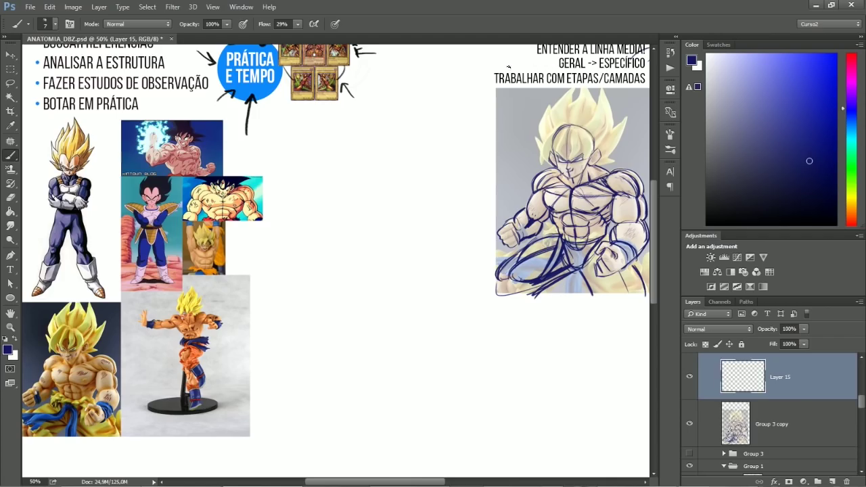
# - Draw temporary arrows pointing at "TRABALHAR COM ETAPAS/CAMADAS" and "GERAL -> ESPECÍFICO", and undo them
pyautogui.moveTo(476, 66); pyautogui.dragTo(493, 79)
pyautogui.moveTo(485, 70); pyautogui.dragTo(493, 79)
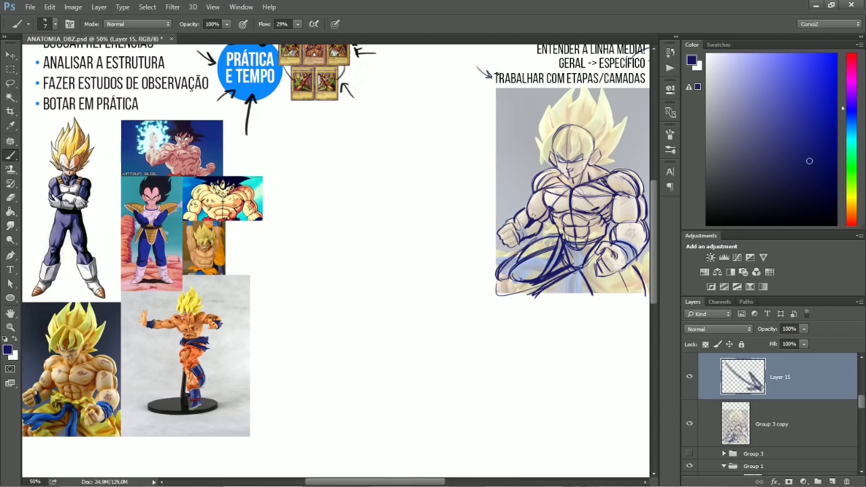
pyautogui.moveTo(545, 69); pyautogui.dragTo(545, 70)
pyautogui.hotkey('ctrl', 'z')
pyautogui.moveTo(486, 63); pyautogui.dragTo(548, 71)
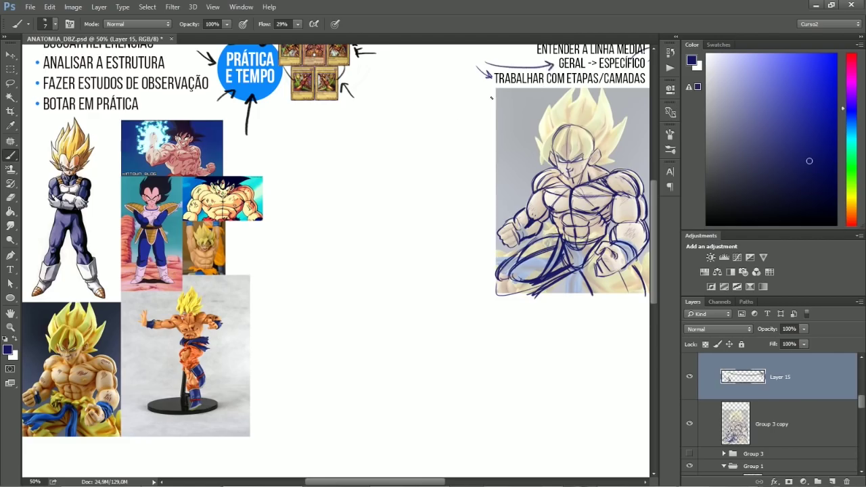
pyautogui.hotkey('ctrl', 'alt', 'z')
pyautogui.hotkey('ctrl', 'alt', 'z')
pyautogui.moveTo(413, 255); pyautogui.dragTo(428, 228)
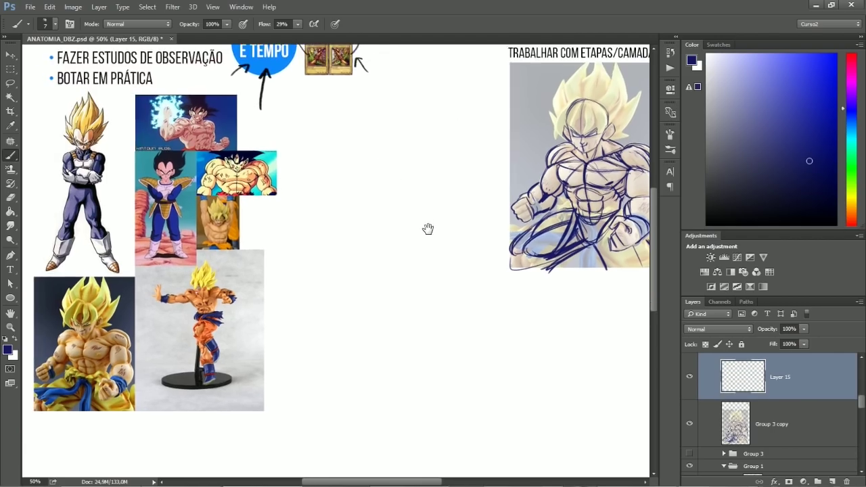
pyautogui.moveTo(413, 144); pyautogui.dragTo(387, 113)
pyautogui.hotkey('ctrl', 'alt', 'z')
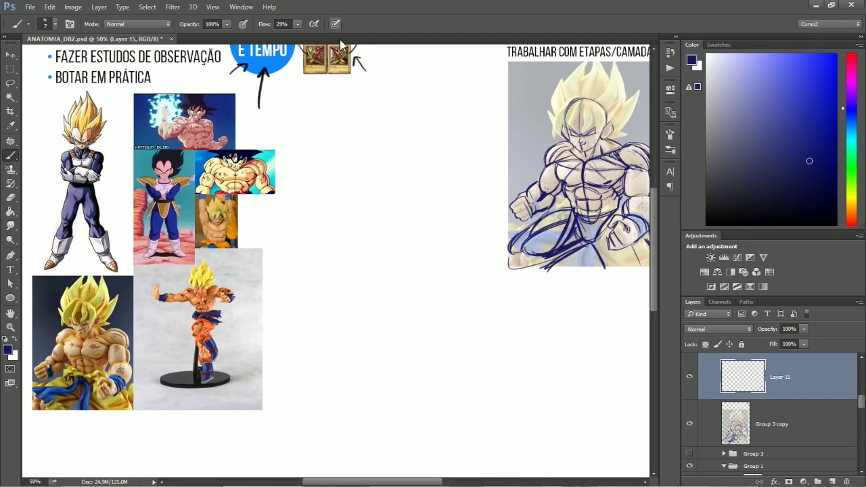
# - Sketch a head in the blank area between the references and the study, with cranium circle, jaw, ear, eye line and facial features
pyautogui.moveTo(426, 136); pyautogui.dragTo(414, 147)
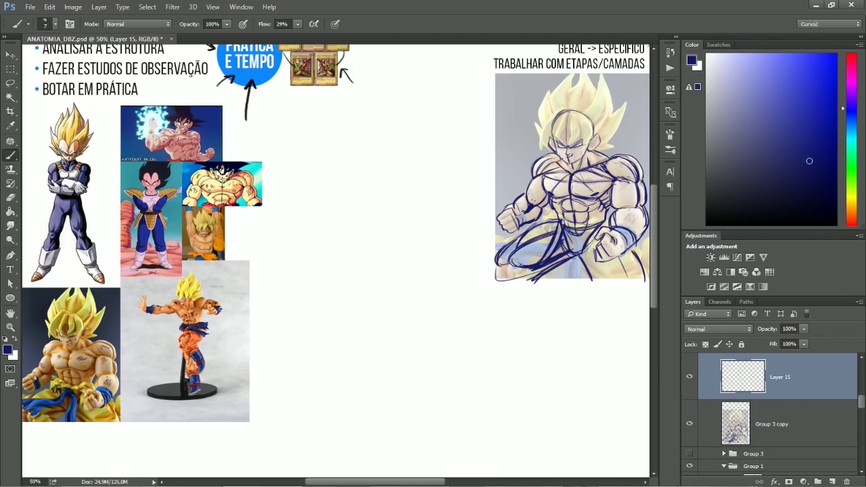
pyautogui.moveTo(385, 176); pyautogui.dragTo(392, 172)
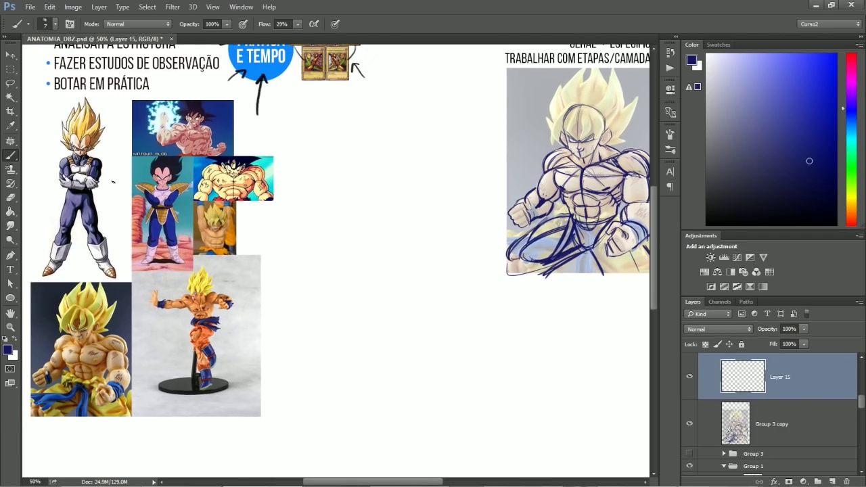
pyautogui.moveTo(399, 111)
pyautogui.mouseDown()
pyautogui.moveTo(433, 115)
pyautogui.moveTo(386, 146)
pyautogui.moveTo(440, 132)
pyautogui.moveTo(402, 162)
pyautogui.moveTo(433, 122)
pyautogui.moveTo(417, 129)
pyautogui.mouseUp()
pyautogui.moveTo(404, 92); pyautogui.dragTo(407, 169)
pyautogui.moveTo(393, 106)
pyautogui.mouseDown()
pyautogui.moveTo(408, 163)
pyautogui.moveTo(450, 112)
pyautogui.moveTo(460, 126)
pyautogui.moveTo(441, 145)
pyautogui.mouseUp()
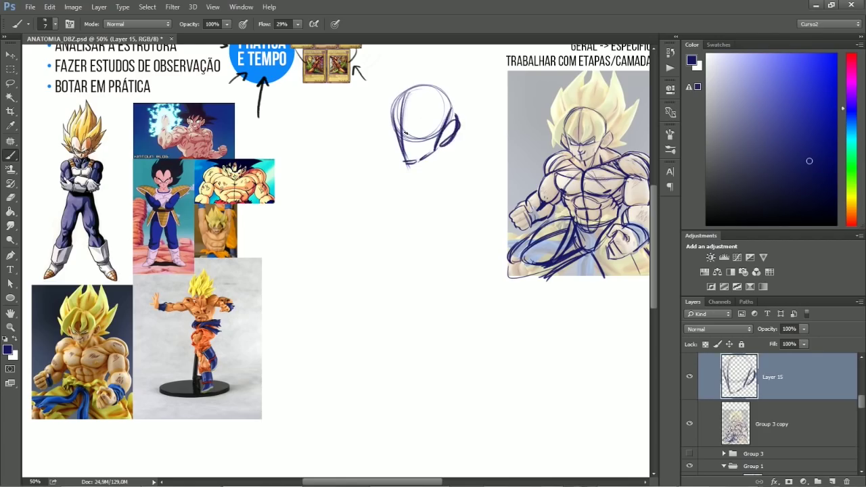
pyautogui.moveTo(386, 128); pyautogui.dragTo(467, 110)
pyautogui.moveTo(420, 124); pyautogui.dragTo(390, 133)
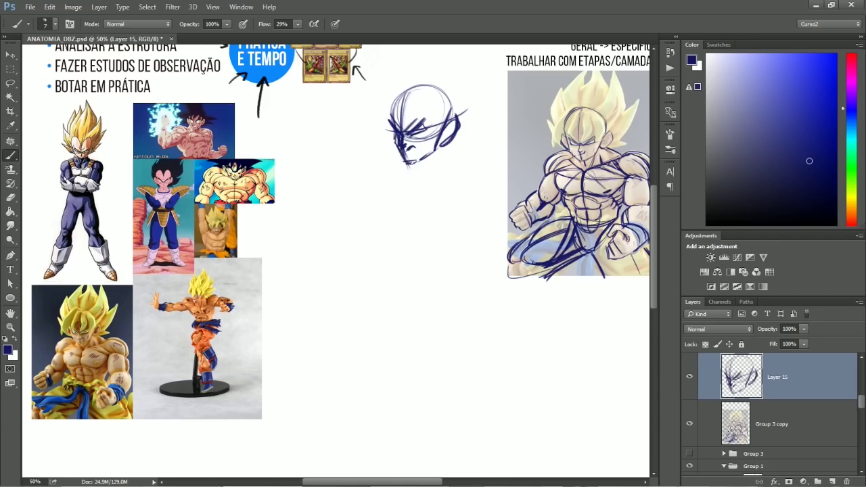
# - Sketch the hairline and tall spiky hair around the head
pyautogui.moveTo(404, 115); pyautogui.dragTo(415, 98)
pyautogui.moveTo(424, 97)
pyautogui.mouseDown()
pyautogui.moveTo(437, 120)
pyautogui.moveTo(397, 87)
pyautogui.moveTo(414, 46)
pyautogui.mouseUp()
pyautogui.moveTo(437, 76)
pyautogui.mouseDown()
pyautogui.moveTo(456, 45)
pyautogui.moveTo(467, 133)
pyautogui.mouseUp()
pyautogui.moveTo(479, 61); pyautogui.dragTo(494, 113)
pyautogui.moveTo(388, 108); pyautogui.dragTo(406, 59)
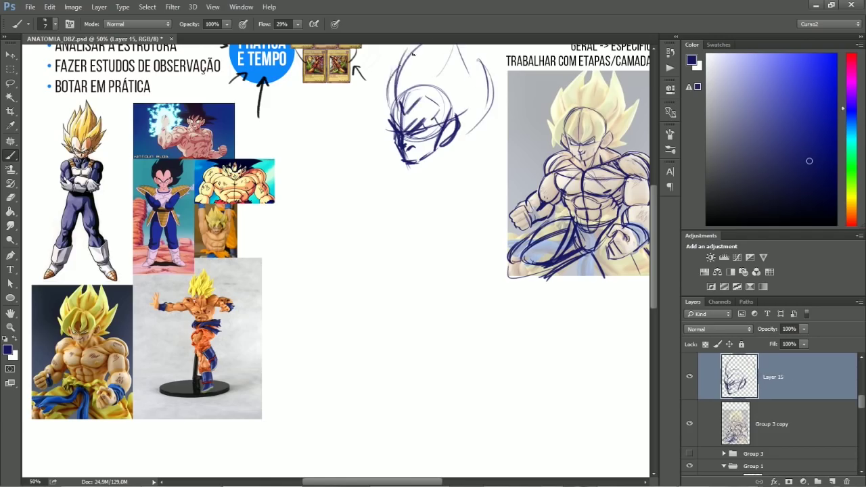
pyautogui.moveTo(452, 176); pyautogui.dragTo(464, 194)
pyautogui.moveTo(461, 114)
pyautogui.mouseDown()
pyautogui.moveTo(448, 46)
pyautogui.moveTo(465, 70)
pyautogui.moveTo(477, 40)
pyautogui.mouseUp()
pyautogui.moveTo(464, 180); pyautogui.dragTo(469, 153)
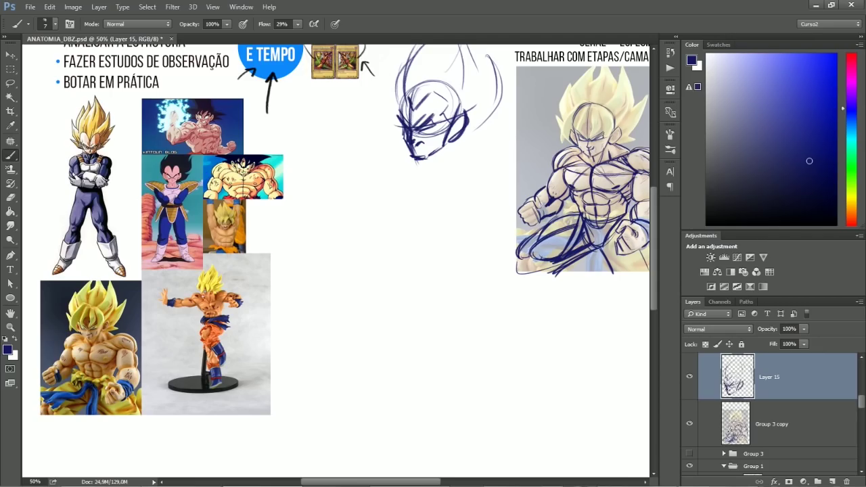
# - Draw the neck, the sloping trapezius lines and a collar line across the shoulders
pyautogui.moveTo(425, 159); pyautogui.dragTo(430, 174)
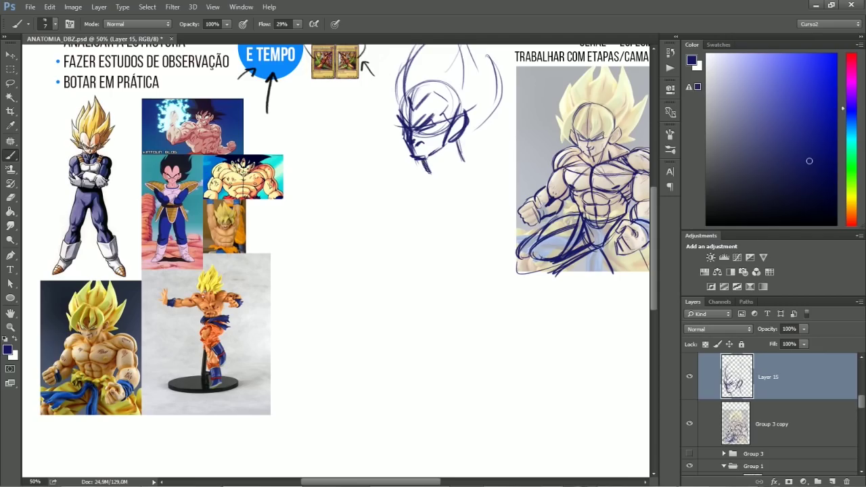
pyautogui.moveTo(426, 170); pyautogui.dragTo(427, 180)
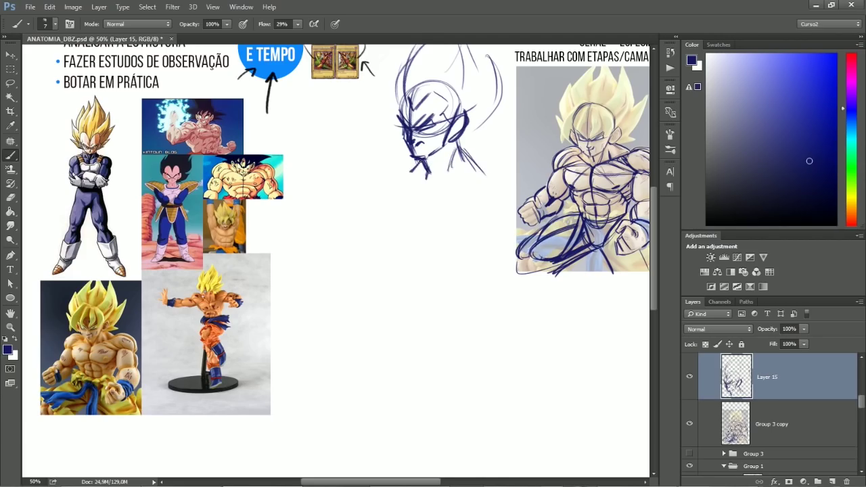
pyautogui.moveTo(465, 154); pyautogui.dragTo(488, 176)
pyautogui.moveTo(470, 146)
pyautogui.mouseDown()
pyautogui.moveTo(410, 175)
pyautogui.moveTo(429, 193)
pyautogui.moveTo(489, 174)
pyautogui.moveTo(426, 183)
pyautogui.mouseUp()
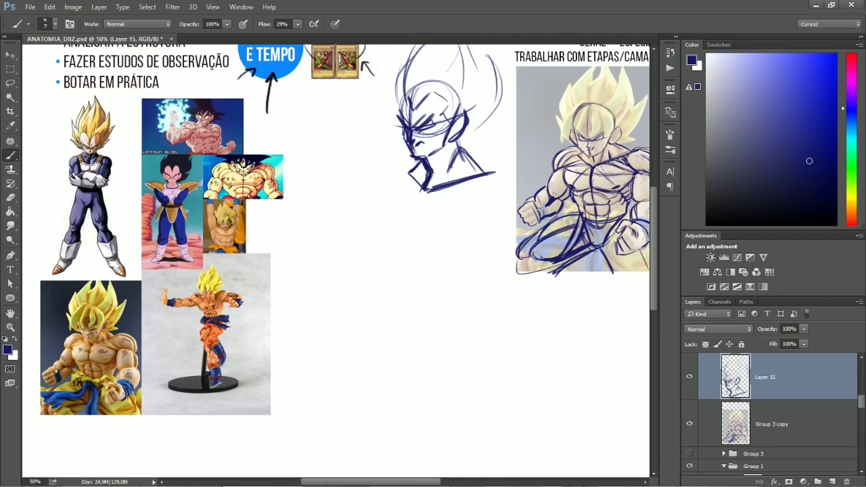
# - Sketch the torso's center line and an oval ribcage below the neck
pyautogui.moveTo(425, 188); pyautogui.dragTo(413, 277)
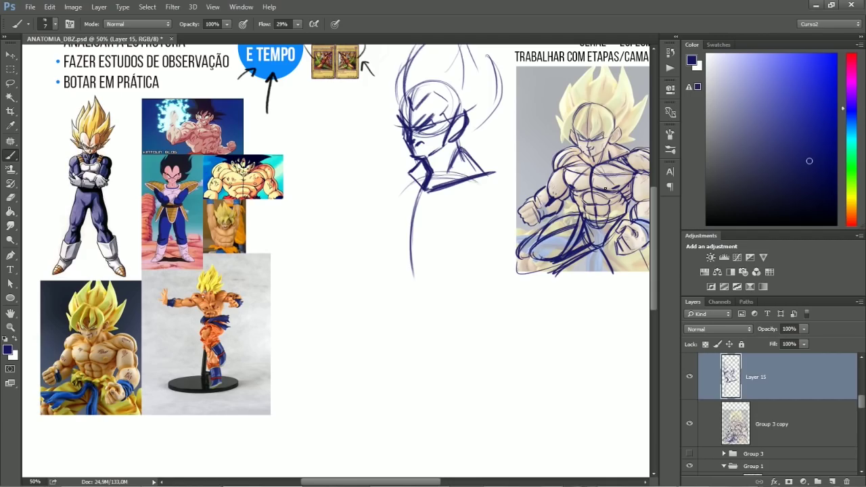
pyautogui.moveTo(410, 178)
pyautogui.mouseDown()
pyautogui.moveTo(392, 246)
pyautogui.moveTo(423, 237)
pyautogui.moveTo(417, 232)
pyautogui.moveTo(449, 253)
pyautogui.mouseUp()
pyautogui.moveTo(399, 231)
pyautogui.mouseDown()
pyautogui.moveTo(468, 255)
pyautogui.moveTo(470, 269)
pyautogui.moveTo(439, 178)
pyautogui.moveTo(407, 187)
pyautogui.moveTo(386, 243)
pyautogui.moveTo(438, 273)
pyautogui.moveTo(457, 270)
pyautogui.mouseUp()
pyautogui.moveTo(466, 181); pyautogui.dragTo(481, 224)
pyautogui.moveTo(426, 174)
pyautogui.mouseDown()
pyautogui.moveTo(391, 234)
pyautogui.moveTo(390, 223)
pyautogui.mouseUp()
# - Erase the lower inside of the ribcage and rework the arch at its base
pyautogui.press('e')
pyautogui.moveTo(411, 252); pyautogui.dragTo(457, 257)
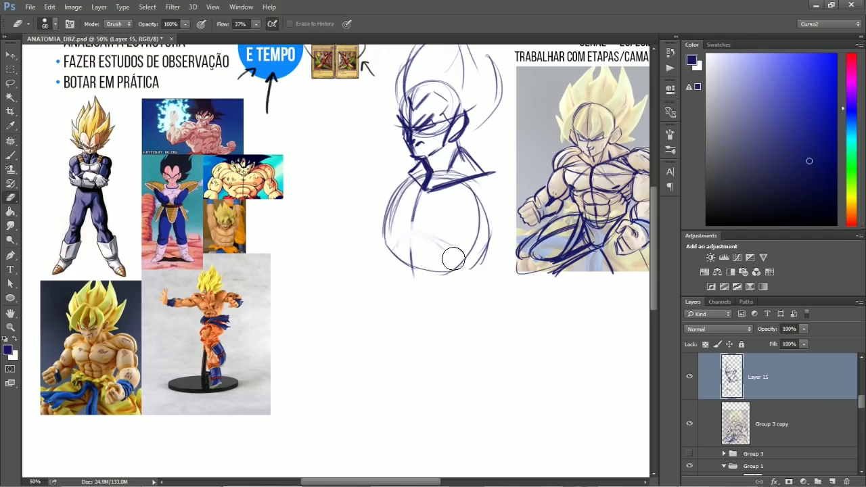
pyautogui.press('b')
pyautogui.moveTo(386, 243); pyautogui.dragTo(453, 248)
pyautogui.moveTo(398, 230)
pyautogui.mouseDown()
pyautogui.moveTo(437, 237)
pyautogui.moveTo(395, 231)
pyautogui.moveTo(456, 252)
pyautogui.mouseUp()
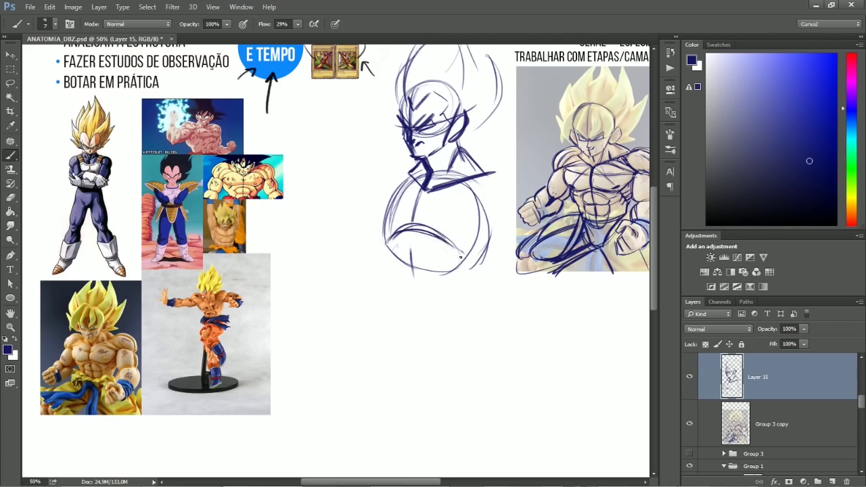
pyautogui.press('e')
pyautogui.press('b')
pyautogui.press('e')
pyautogui.moveTo(399, 244); pyautogui.dragTo(458, 263)
pyautogui.press('b')
pyautogui.moveTo(386, 246)
pyautogui.mouseDown()
pyautogui.moveTo(410, 225)
pyautogui.moveTo(456, 249)
pyautogui.mouseUp()
pyautogui.press('e')
pyautogui.press('b')
# - Handwrite "Proko" below the "PRÁTICA E TEMPO" circle and underline it twice
pyautogui.moveTo(279, 98); pyautogui.dragTo(280, 120)
pyautogui.moveTo(279, 100); pyautogui.dragTo(282, 114)
pyautogui.moveTo(291, 114); pyautogui.dragTo(302, 108)
pyautogui.moveTo(311, 99)
pyautogui.mouseDown()
pyautogui.moveTo(310, 111)
pyautogui.moveTo(328, 107)
pyautogui.mouseUp()
pyautogui.moveTo(276, 128); pyautogui.dragTo(324, 122)
pyautogui.moveTo(292, 132); pyautogui.dragTo(316, 127)
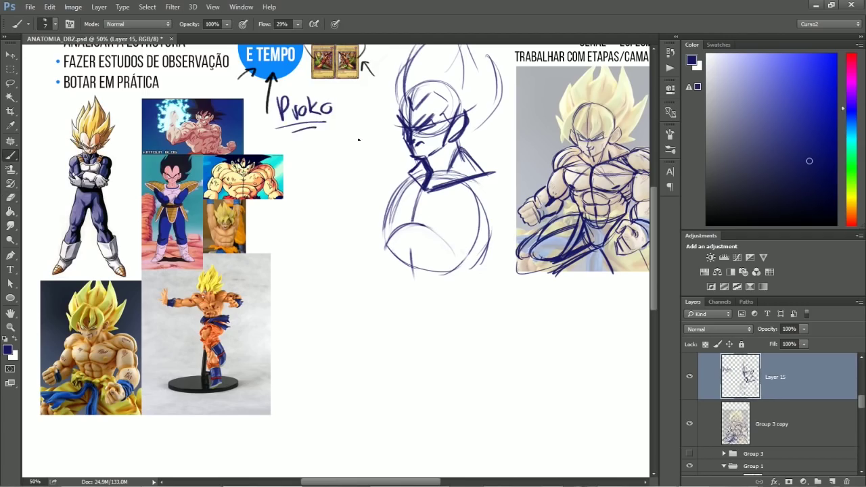
# - Reinforce the ribcage outline, its center line and the lower rib arch with darker strokes
pyautogui.moveTo(413, 176); pyautogui.dragTo(388, 243)
pyautogui.moveTo(422, 191)
pyautogui.mouseDown()
pyautogui.moveTo(406, 239)
pyautogui.moveTo(387, 250)
pyautogui.moveTo(395, 241)
pyautogui.mouseUp()
pyautogui.press('e')
pyautogui.press('b')
pyautogui.moveTo(426, 227)
pyautogui.mouseDown()
pyautogui.moveTo(444, 236)
pyautogui.moveTo(449, 254)
pyautogui.mouseUp()
pyautogui.moveTo(478, 190); pyautogui.dragTo(471, 264)
pyautogui.moveTo(434, 173); pyautogui.dragTo(477, 230)
pyautogui.moveTo(474, 186); pyautogui.dragTo(467, 266)
pyautogui.moveTo(383, 234); pyautogui.dragTo(409, 271)
pyautogui.moveTo(419, 226)
pyautogui.mouseDown()
pyautogui.moveTo(391, 228)
pyautogui.moveTo(476, 269)
pyautogui.mouseUp()
pyautogui.moveTo(482, 225); pyautogui.dragTo(467, 261)
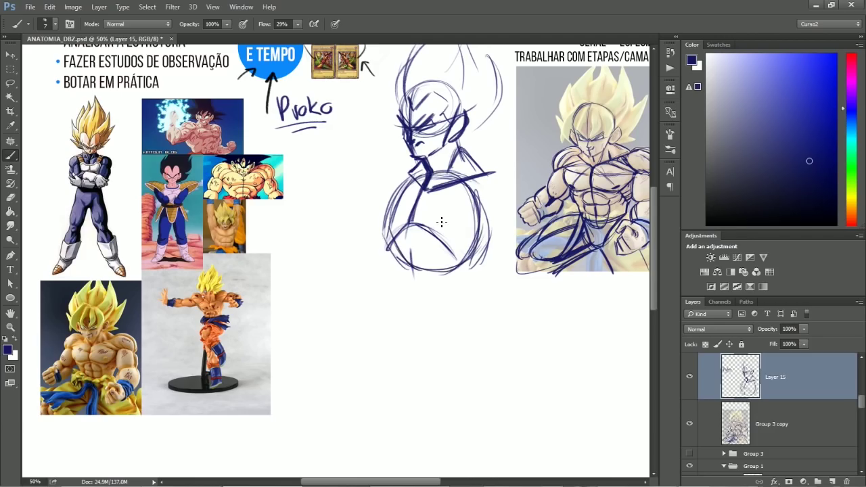
# - Fade the bottom, sides and interior lines of the ribcage with the Eraser
pyautogui.press('e')
pyautogui.moveTo(422, 276); pyautogui.dragTo(416, 242)
pyautogui.press('b')
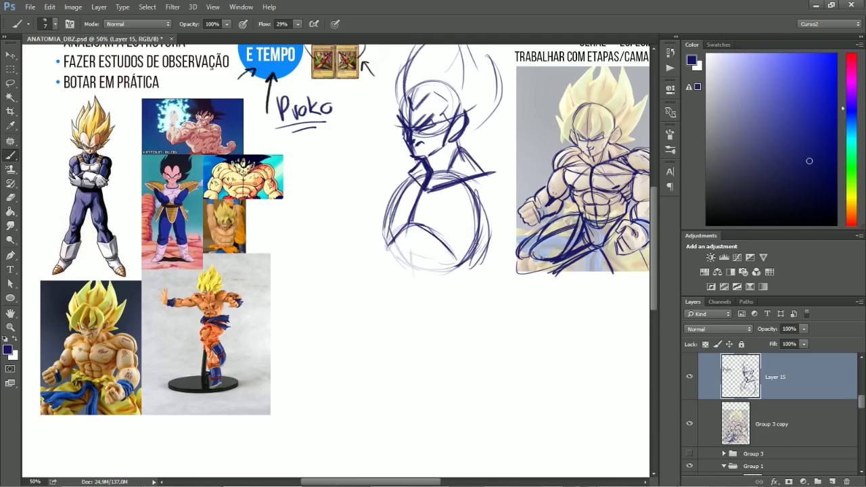
pyautogui.press('e')
pyautogui.moveTo(386, 196); pyautogui.dragTo(392, 251)
pyautogui.moveTo(467, 217); pyautogui.dragTo(477, 268)
pyautogui.moveTo(433, 196)
pyautogui.mouseDown()
pyautogui.moveTo(389, 216)
pyautogui.moveTo(414, 228)
pyautogui.mouseUp()
# - Rework the ribcage's side contours and strengthen the collar line across the shoulders
pyautogui.press('b')
pyautogui.moveTo(410, 177)
pyautogui.mouseDown()
pyautogui.moveTo(391, 237)
pyautogui.moveTo(439, 226)
pyautogui.moveTo(474, 252)
pyautogui.moveTo(466, 253)
pyautogui.mouseUp()
pyautogui.moveTo(490, 207); pyautogui.dragTo(479, 257)
pyautogui.moveTo(488, 180); pyautogui.dragTo(474, 256)
pyautogui.moveTo(456, 175); pyautogui.dragTo(493, 203)
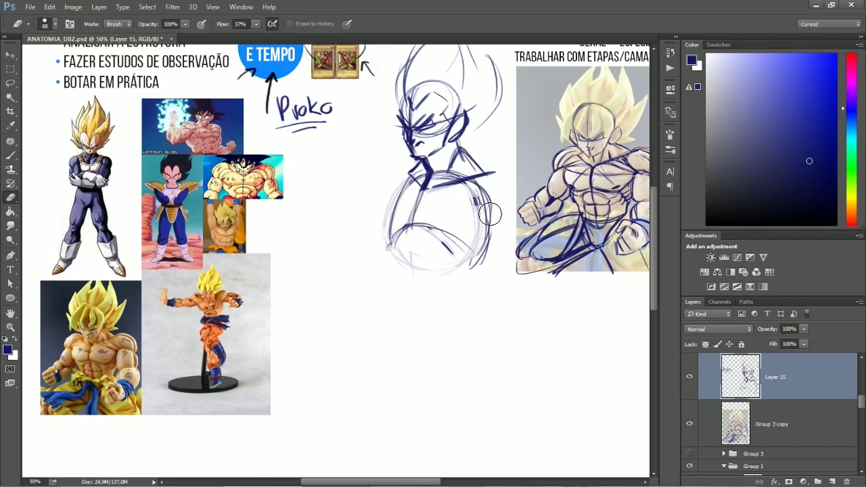
pyautogui.moveTo(450, 172); pyautogui.dragTo(478, 256)
pyautogui.moveTo(474, 181); pyautogui.dragTo(476, 246)
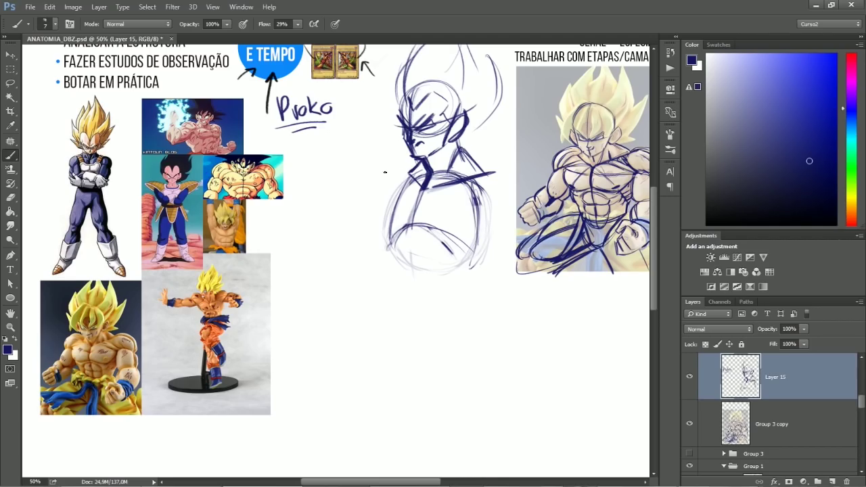
pyautogui.moveTo(433, 186); pyautogui.dragTo(502, 178)
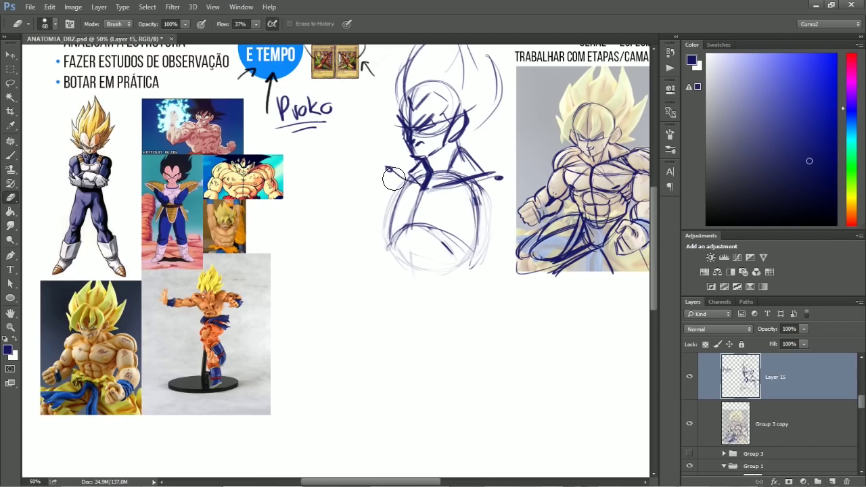
pyautogui.moveTo(400, 173)
pyautogui.mouseDown()
pyautogui.moveTo(462, 185)
pyautogui.moveTo(498, 176)
pyautogui.mouseUp()
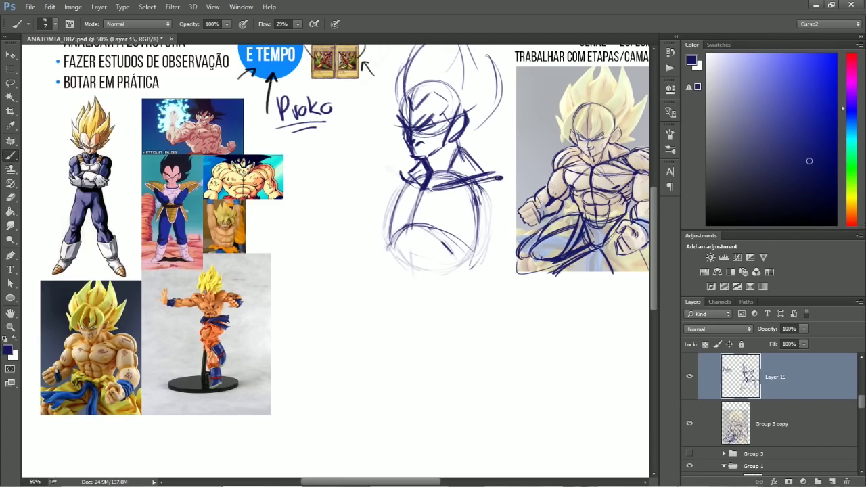
# - Extend the torso's center line down to the waist and draw the flanks, waist curve and lat line
pyautogui.moveTo(424, 190)
pyautogui.mouseDown()
pyautogui.moveTo(408, 237)
pyautogui.moveTo(414, 271)
pyautogui.mouseUp()
pyautogui.moveTo(409, 228); pyautogui.dragTo(416, 300)
pyautogui.moveTo(416, 266); pyautogui.dragTo(417, 315)
pyautogui.moveTo(417, 267); pyautogui.dragTo(418, 315)
pyautogui.moveTo(386, 237)
pyautogui.mouseDown()
pyautogui.moveTo(406, 296)
pyautogui.moveTo(438, 304)
pyautogui.mouseUp()
pyautogui.moveTo(406, 294)
pyautogui.mouseDown()
pyautogui.moveTo(467, 300)
pyautogui.moveTo(479, 269)
pyautogui.mouseUp()
pyautogui.moveTo(501, 221); pyautogui.dragTo(474, 271)
pyautogui.moveTo(506, 200); pyautogui.dragTo(476, 264)
# - Lighten the lower ribcage edge and darken the sides of the abdomen
pyautogui.press('e')
pyautogui.moveTo(387, 237)
pyautogui.mouseDown()
pyautogui.moveTo(394, 267)
pyautogui.moveTo(404, 260)
pyautogui.mouseUp()
pyautogui.press('b')
pyautogui.moveTo(402, 256)
pyautogui.mouseDown()
pyautogui.moveTo(404, 286)
pyautogui.moveTo(402, 277)
pyautogui.mouseUp()
pyautogui.moveTo(451, 225)
pyautogui.mouseDown()
pyautogui.moveTo(440, 263)
pyautogui.moveTo(442, 252)
pyautogui.moveTo(461, 286)
pyautogui.moveTo(456, 295)
pyautogui.mouseUp()
# - Select the head and hair with the Lasso, scale them to about 114%, and deselect
pyautogui.press('v')
pyautogui.press('l')
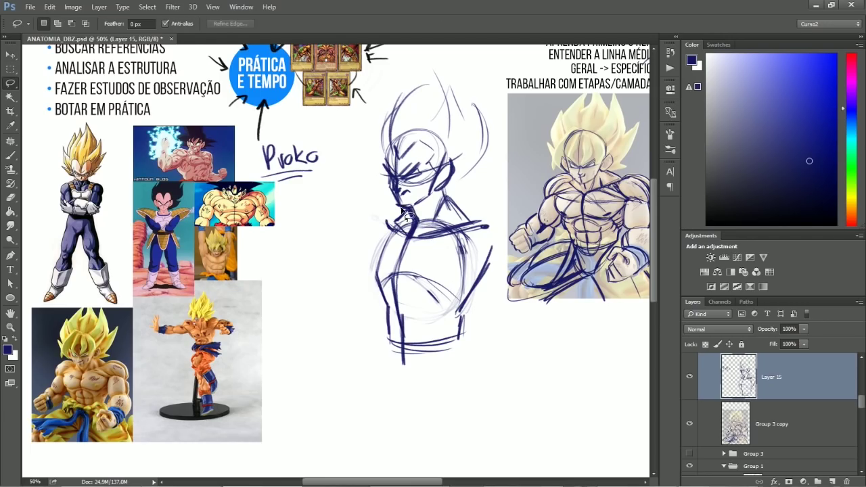
pyautogui.moveTo(393, 207)
pyautogui.mouseDown()
pyautogui.moveTo(425, 210)
pyautogui.moveTo(452, 197)
pyautogui.moveTo(483, 87)
pyautogui.moveTo(370, 126)
pyautogui.moveTo(379, 197)
pyautogui.moveTo(402, 213)
pyautogui.moveTo(443, 204)
pyautogui.mouseUp()
pyautogui.hotkey('ctrl', 't')
pyautogui.moveTo(501, 65)
pyautogui.mouseDown()
pyautogui.moveTo(519, 51)
pyautogui.moveTo(513, 59)
pyautogui.mouseUp()
pyautogui.moveTo(462, 140); pyautogui.dragTo(466, 133)
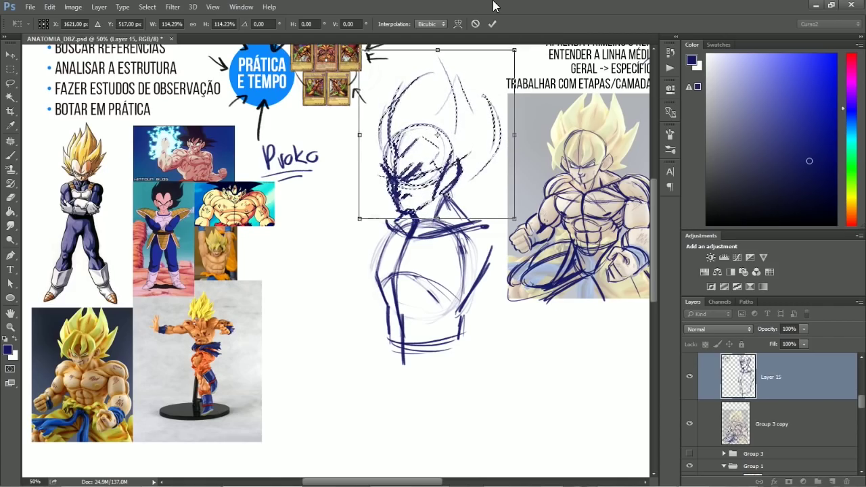
pyautogui.press('Return')
pyautogui.hotkey('ctrl', 'd')
# - Redraw the torso's outer contour where it tapers from the lats to the waist
pyautogui.moveTo(452, 248); pyautogui.dragTo(447, 243)
pyautogui.moveTo(452, 242)
pyautogui.mouseDown()
pyautogui.moveTo(452, 228)
pyautogui.moveTo(472, 285)
pyautogui.mouseUp()
pyautogui.press('e')
pyautogui.press('b')
pyautogui.moveTo(478, 237); pyautogui.dragTo(453, 288)
pyautogui.moveTo(479, 231); pyautogui.dragTo(461, 278)
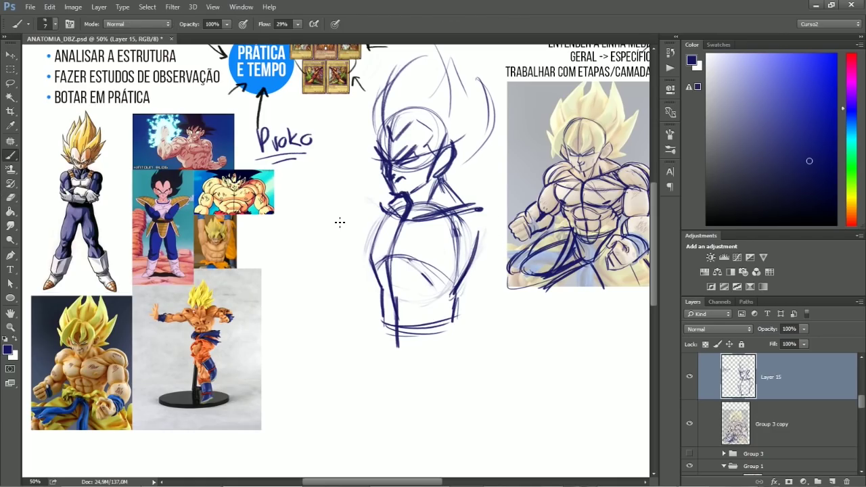
# - Erase the center line inside the chest and draw a curve across the torso below the ribcage
pyautogui.press('e')
pyautogui.moveTo(404, 219)
pyautogui.mouseDown()
pyautogui.moveTo(389, 295)
pyautogui.moveTo(389, 264)
pyautogui.moveTo(447, 280)
pyautogui.mouseUp()
pyautogui.press('b')
pyautogui.moveTo(381, 291); pyautogui.dragTo(460, 290)
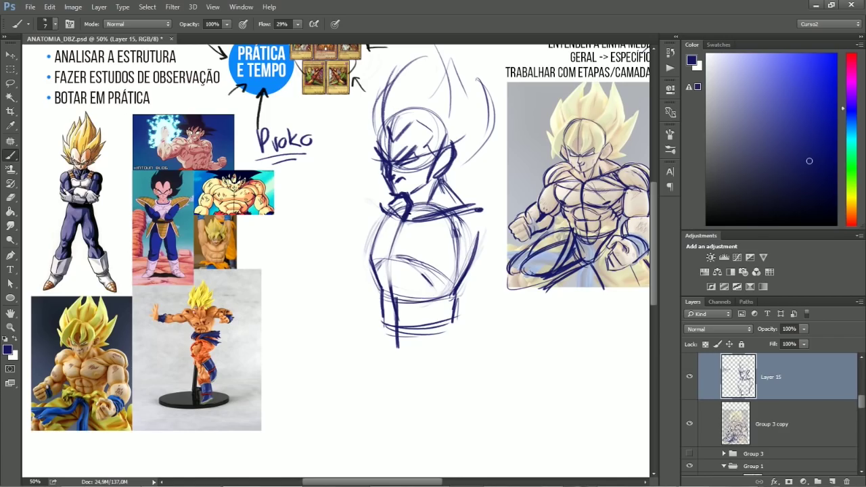
# - Mark the shoulder joints with small circles and draw a rounded pelvis below the waist
pyautogui.moveTo(492, 215)
pyautogui.mouseDown()
pyautogui.moveTo(474, 222)
pyautogui.moveTo(491, 217)
pyautogui.mouseUp()
pyautogui.moveTo(393, 202); pyautogui.dragTo(387, 217)
pyautogui.moveTo(432, 276); pyautogui.dragTo(432, 223)
pyautogui.moveTo(397, 283); pyautogui.dragTo(400, 345)
pyautogui.moveTo(387, 263); pyautogui.dragTo(404, 307)
pyautogui.moveTo(391, 276)
pyautogui.mouseDown()
pyautogui.moveTo(444, 292)
pyautogui.moveTo(414, 299)
pyautogui.mouseUp()
pyautogui.moveTo(380, 268)
pyautogui.mouseDown()
pyautogui.moveTo(443, 292)
pyautogui.moveTo(453, 274)
pyautogui.moveTo(399, 302)
pyautogui.mouseUp()
pyautogui.moveTo(454, 277); pyautogui.dragTo(416, 310)
pyautogui.moveTo(383, 276); pyautogui.dragTo(404, 301)
# - Sketch gesture lines for both legs, running from the pelvis down to the ankles
pyautogui.moveTo(424, 338)
pyautogui.mouseDown()
pyautogui.moveTo(427, 274)
pyautogui.moveTo(401, 262)
pyautogui.mouseUp()
pyautogui.moveTo(378, 183); pyautogui.dragTo(404, 339)
pyautogui.moveTo(394, 288); pyautogui.dragTo(399, 348)
pyautogui.moveTo(401, 318); pyautogui.dragTo(366, 418)
pyautogui.moveTo(418, 188); pyautogui.dragTo(459, 332)
pyautogui.moveTo(421, 223); pyautogui.dragTo(483, 426)
pyautogui.moveTo(470, 362); pyautogui.dragTo(480, 444)
pyautogui.moveTo(470, 274); pyautogui.dragTo(472, 233)
pyautogui.moveTo(425, 197); pyautogui.dragTo(479, 404)
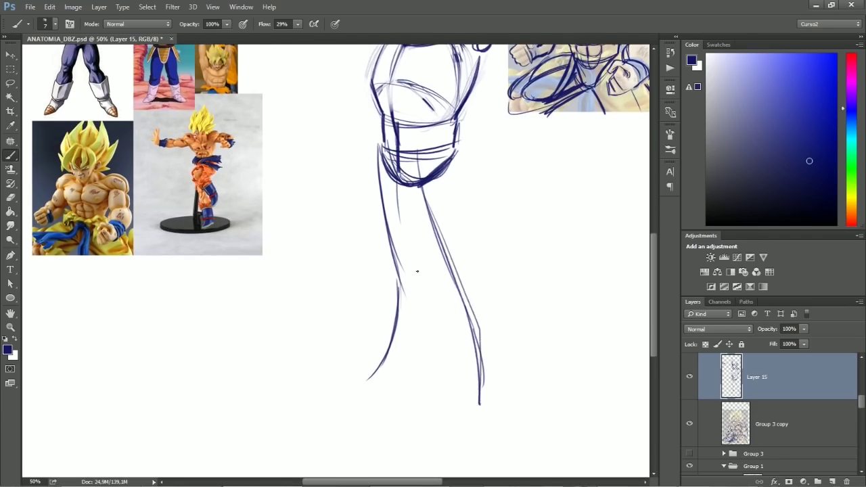
# - Reinforce the bent lower leg and add simple lines for both feet
pyautogui.moveTo(399, 301); pyautogui.dragTo(350, 406)
pyautogui.moveTo(404, 196); pyautogui.dragTo(405, 325)
pyautogui.hotkey('ctrl', '-')
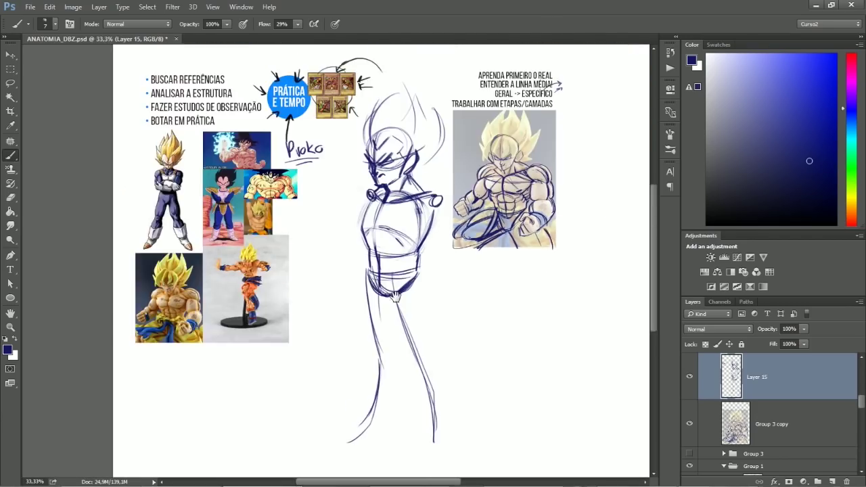
pyautogui.moveTo(394, 293); pyautogui.dragTo(393, 265)
pyautogui.moveTo(341, 422)
pyautogui.mouseDown()
pyautogui.moveTo(384, 406)
pyautogui.moveTo(437, 429)
pyautogui.mouseUp()
pyautogui.moveTo(341, 423); pyautogui.dragTo(390, 404)
# - Sketch gesture lines for both arms from the shoulder joints and add rounded shapes for the hands
pyautogui.moveTo(437, 186)
pyautogui.mouseDown()
pyautogui.moveTo(465, 234)
pyautogui.moveTo(461, 285)
pyautogui.mouseUp()
pyautogui.moveTo(455, 218)
pyautogui.mouseDown()
pyautogui.moveTo(458, 287)
pyautogui.moveTo(463, 269)
pyautogui.moveTo(465, 287)
pyautogui.moveTo(460, 268)
pyautogui.mouseUp()
pyautogui.moveTo(364, 162)
pyautogui.mouseDown()
pyautogui.moveTo(334, 279)
pyautogui.moveTo(345, 272)
pyautogui.moveTo(348, 245)
pyautogui.moveTo(336, 264)
pyautogui.mouseUp()
pyautogui.hotkey('ctrl', 'alt', 'z')
pyautogui.moveTo(332, 260); pyautogui.dragTo(350, 256)
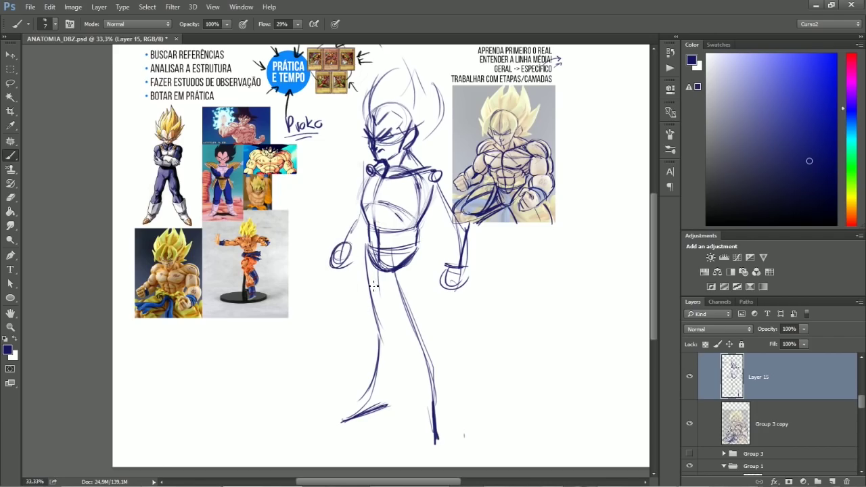
# - Erase the slanted forearm beside the study and redraw it
pyautogui.hotkey('ctrl', '+')
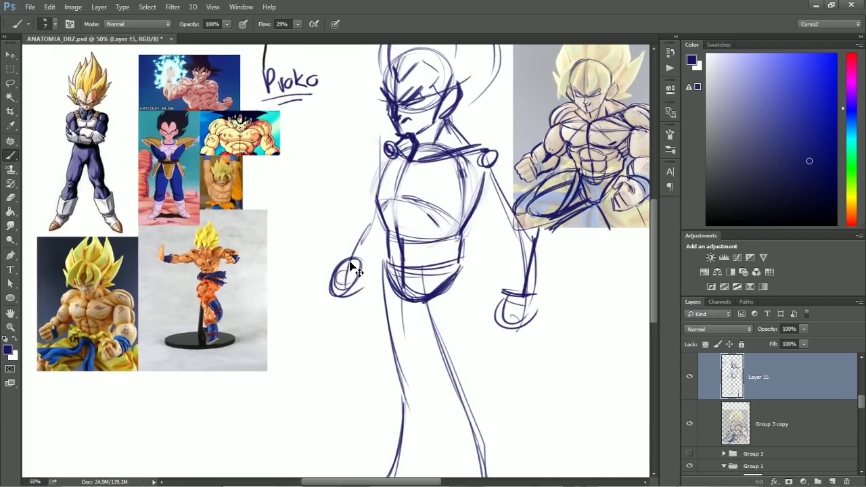
pyautogui.press('e')
pyautogui.moveTo(536, 235)
pyautogui.mouseDown()
pyautogui.moveTo(534, 275)
pyautogui.moveTo(518, 291)
pyautogui.mouseUp()
pyautogui.press('b')
pyautogui.moveTo(513, 332); pyautogui.dragTo(511, 251)
# - Redraw the curve of the bent leg with a darker, continuous line down to the foot
pyautogui.moveTo(453, 356); pyautogui.dragTo(439, 276)
pyautogui.moveTo(387, 235); pyautogui.dragTo(373, 349)
pyautogui.hotkey('ctrl', 'alt', 'z')
pyautogui.moveTo(380, 212); pyautogui.dragTo(367, 332)
pyautogui.moveTo(387, 233)
pyautogui.mouseDown()
pyautogui.moveTo(366, 338)
pyautogui.moveTo(343, 364)
pyautogui.mouseUp()
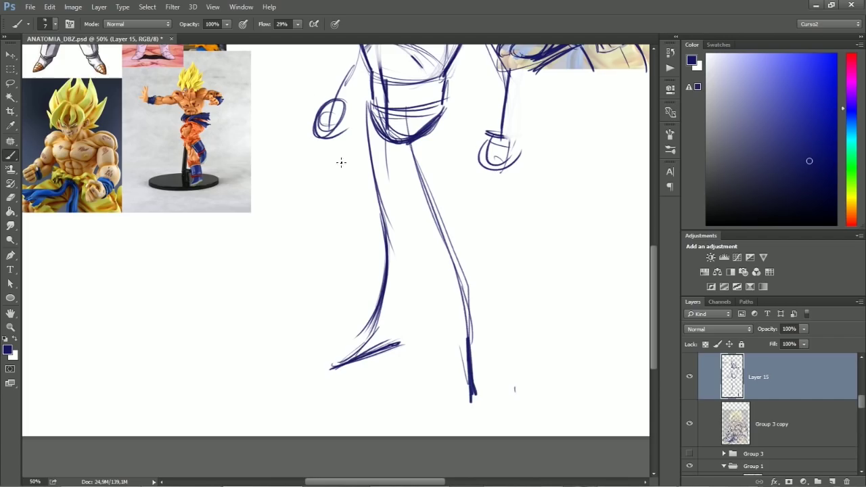
pyautogui.moveTo(339, 205); pyautogui.dragTo(375, 233)
pyautogui.moveTo(361, 214); pyautogui.dragTo(365, 236)
pyautogui.hotkey('ctrl', 'alt', 'z')
pyautogui.hotkey('ctrl', 'alt', 'z')
pyautogui.moveTo(509, 232)
pyautogui.mouseDown()
pyautogui.moveTo(477, 256)
pyautogui.moveTo(501, 255)
pyautogui.mouseUp()
pyautogui.hotkey('ctrl', 'alt', 'z')
pyautogui.hotkey('ctrl', 'alt', 'z')
# - Clean up the forearm beside the study with the Eraser and straighten its line to the wrist
pyautogui.moveTo(464, 224); pyautogui.dragTo(466, 294)
pyautogui.moveTo(457, 172); pyautogui.dragTo(456, 206)
pyautogui.press('e')
pyautogui.moveTo(512, 152)
pyautogui.mouseDown()
pyautogui.moveTo(496, 163)
pyautogui.moveTo(500, 249)
pyautogui.mouseUp()
pyautogui.press('b')
pyautogui.moveTo(500, 173)
pyautogui.mouseDown()
pyautogui.moveTo(490, 224)
pyautogui.moveTo(435, 227)
pyautogui.mouseUp()
pyautogui.press('v')
pyautogui.moveTo(444, 267)
pyautogui.mouseDown()
pyautogui.moveTo(455, 240)
pyautogui.moveTo(460, 343)
pyautogui.moveTo(441, 347)
pyautogui.mouseUp()
pyautogui.press('b')
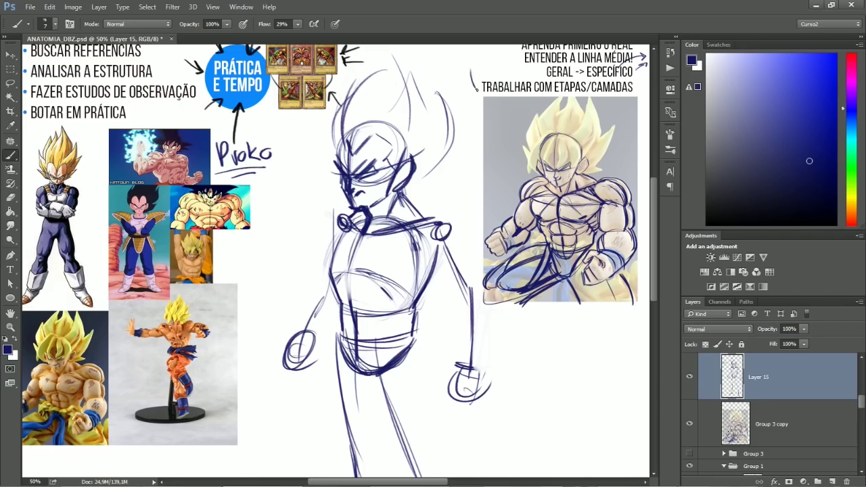
pyautogui.moveTo(426, 296); pyautogui.dragTo(422, 123)
pyautogui.moveTo(429, 258); pyautogui.dragTo(450, 359)
pyautogui.hotkey('ctrl', '-')
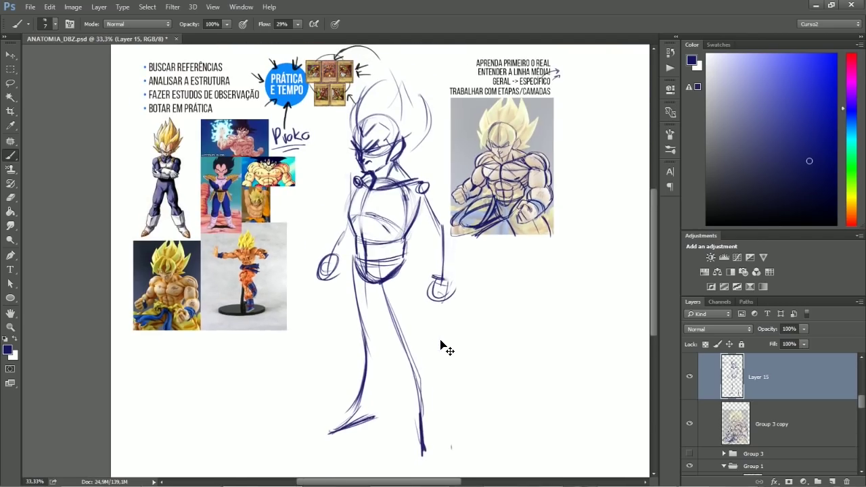
# - Move the pelvis shapes up closer to the ribcage and extend the far leg's line up to the hip
pyautogui.press('l')
pyautogui.moveTo(353, 236)
pyautogui.mouseDown()
pyautogui.moveTo(348, 269)
pyautogui.moveTo(417, 237)
pyautogui.moveTo(409, 250)
pyautogui.mouseUp()
pyautogui.hotkey('ctrl', 'd')
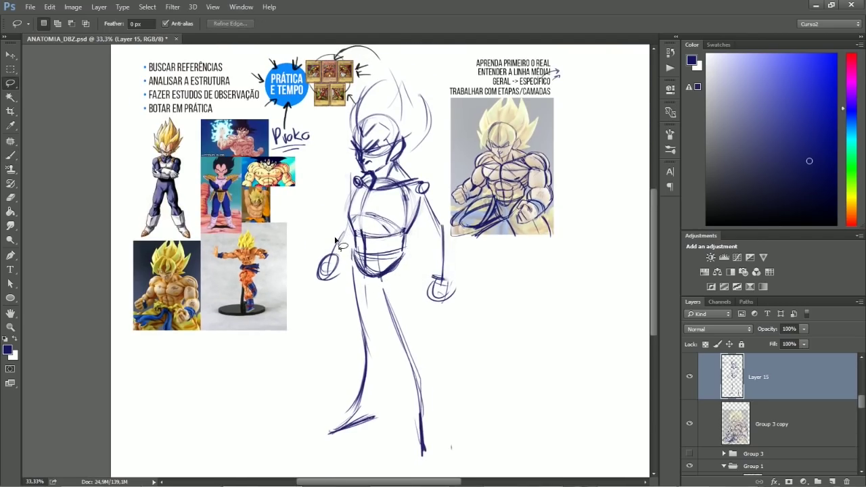
pyautogui.press('b')
pyautogui.moveTo(354, 260); pyautogui.dragTo(368, 333)
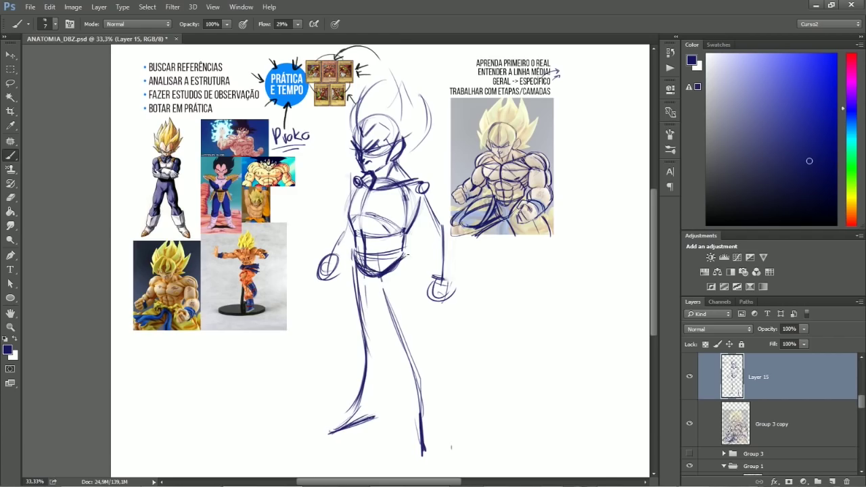
# - Block in both feet as wedge shapes, with ankle lines and heels at the ends of the leg lines
pyautogui.moveTo(407, 298); pyautogui.dragTo(418, 283)
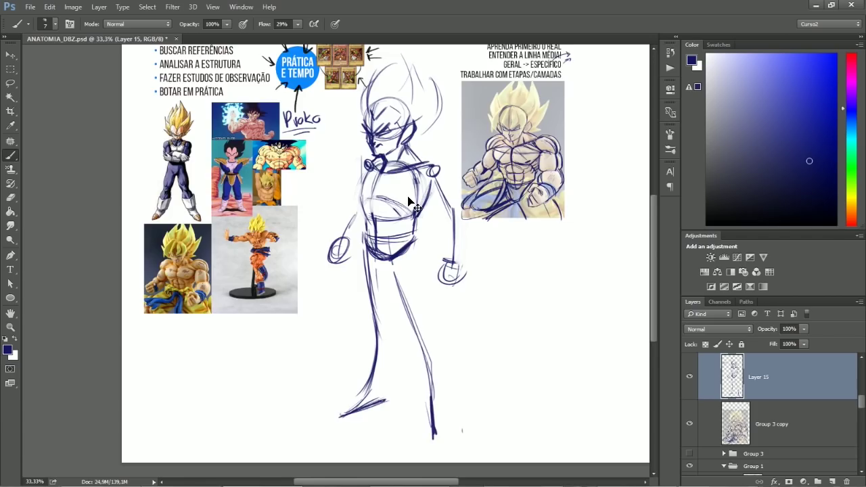
pyautogui.hotkey('ctrl', '+')
pyautogui.moveTo(450, 313)
pyautogui.mouseDown()
pyautogui.moveTo(420, 229)
pyautogui.moveTo(408, 223)
pyautogui.moveTo(421, 281)
pyautogui.moveTo(410, 141)
pyautogui.mouseUp()
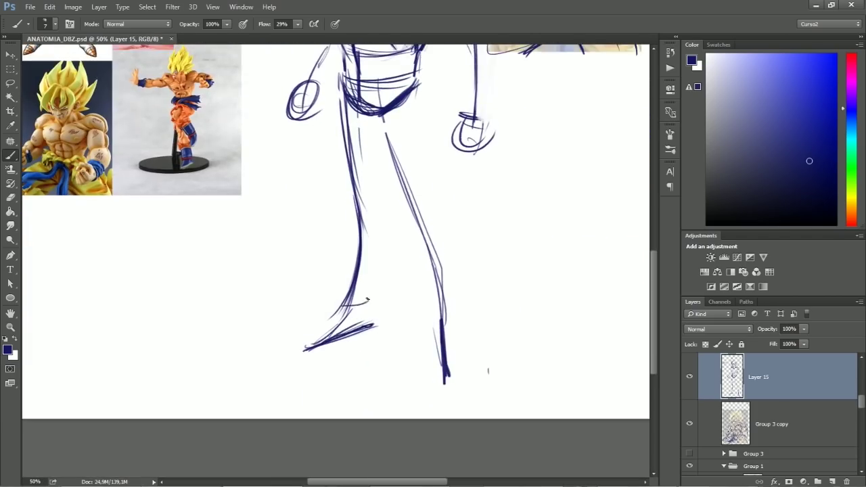
pyautogui.moveTo(349, 305); pyautogui.dragTo(298, 354)
pyautogui.moveTo(296, 354); pyautogui.dragTo(376, 327)
pyautogui.moveTo(435, 330); pyautogui.dragTo(428, 374)
pyautogui.moveTo(444, 330); pyautogui.dragTo(454, 329)
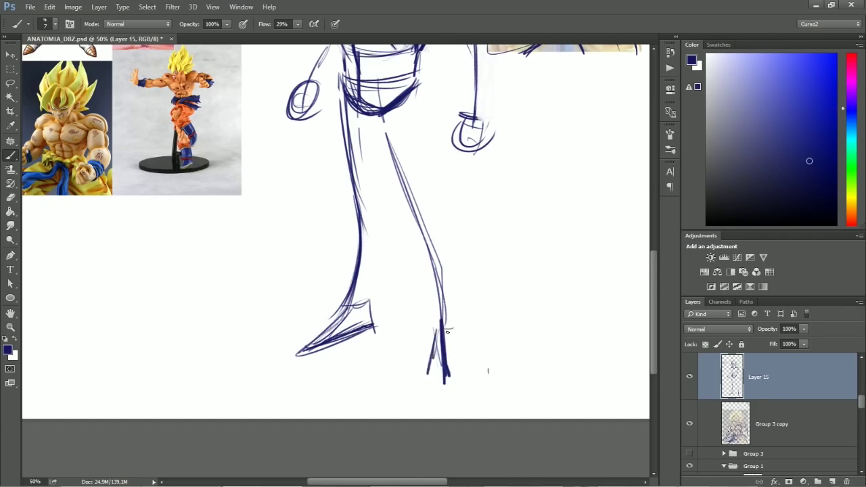
pyautogui.moveTo(430, 361); pyautogui.dragTo(461, 346)
# - Sketch the first thigh contours and mark both knees with circles linked by a curved guide line
pyautogui.moveTo(345, 99); pyautogui.dragTo(345, 180)
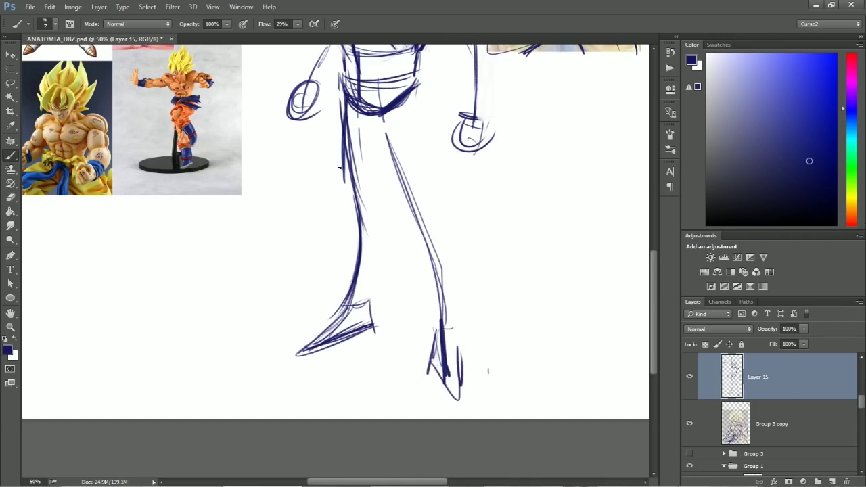
pyautogui.moveTo(363, 216); pyautogui.dragTo(361, 208)
pyautogui.moveTo(386, 132); pyautogui.dragTo(421, 231)
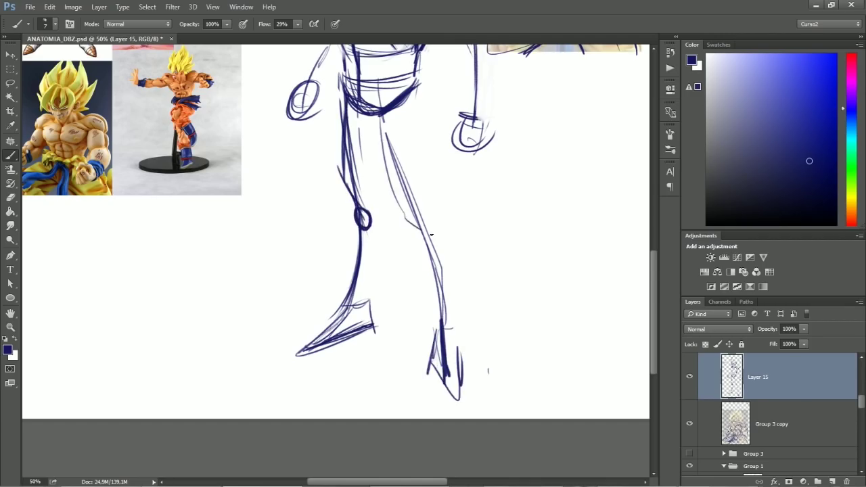
pyautogui.moveTo(343, 201)
pyautogui.mouseDown()
pyautogui.moveTo(448, 233)
pyautogui.moveTo(438, 237)
pyautogui.mouseUp()
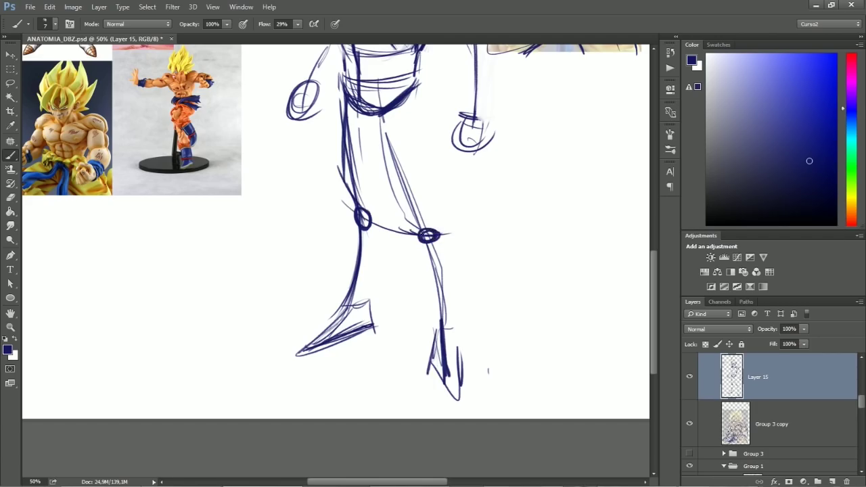
# - Sketch the muscle contours of both thighs and calves from the pelvis down to the ankles
pyautogui.moveTo(376, 115); pyautogui.dragTo(393, 206)
pyautogui.moveTo(414, 88); pyautogui.dragTo(446, 182)
pyautogui.moveTo(380, 126); pyautogui.dragTo(450, 193)
pyautogui.moveTo(414, 232); pyautogui.dragTo(375, 153)
pyautogui.moveTo(345, 110)
pyautogui.mouseDown()
pyautogui.moveTo(348, 197)
pyautogui.moveTo(396, 257)
pyautogui.moveTo(371, 311)
pyautogui.mouseUp()
pyautogui.moveTo(357, 219); pyautogui.dragTo(351, 298)
pyautogui.moveTo(427, 300); pyautogui.dragTo(436, 350)
pyautogui.moveTo(458, 273)
pyautogui.mouseDown()
pyautogui.moveTo(458, 348)
pyautogui.moveTo(441, 234)
pyautogui.mouseUp()
pyautogui.moveTo(439, 201)
pyautogui.mouseDown()
pyautogui.moveTo(472, 394)
pyautogui.moveTo(461, 311)
pyautogui.mouseUp()
pyautogui.hotkey('ctrl', 'z')
# - Erase stray lines along the near leg's inner thigh and redraw its contour down to the knee
pyautogui.press('e')
pyautogui.moveTo(404, 268); pyautogui.dragTo(415, 301)
pyautogui.press('b')
pyautogui.moveTo(396, 211); pyautogui.dragTo(408, 290)
pyautogui.moveTo(407, 280)
pyautogui.mouseDown()
pyautogui.moveTo(463, 310)
pyautogui.moveTo(464, 276)
pyautogui.moveTo(463, 310)
pyautogui.moveTo(454, 224)
pyautogui.moveTo(441, 189)
pyautogui.mouseUp()
pyautogui.press('e')
pyautogui.press('b')
pyautogui.press('e')
pyautogui.press('b')
# - Draw the near side of the hip and the outer thigh contour down to the knee, lightening the inner thigh lines
pyautogui.moveTo(439, 147); pyautogui.dragTo(442, 194)
pyautogui.press('e')
pyautogui.moveTo(399, 227); pyautogui.dragTo(413, 283)
pyautogui.press('b')
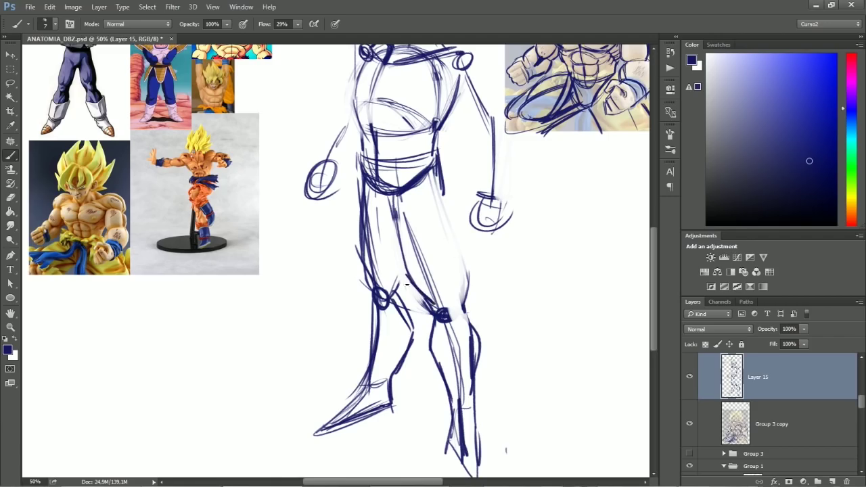
pyautogui.moveTo(442, 195); pyautogui.dragTo(468, 296)
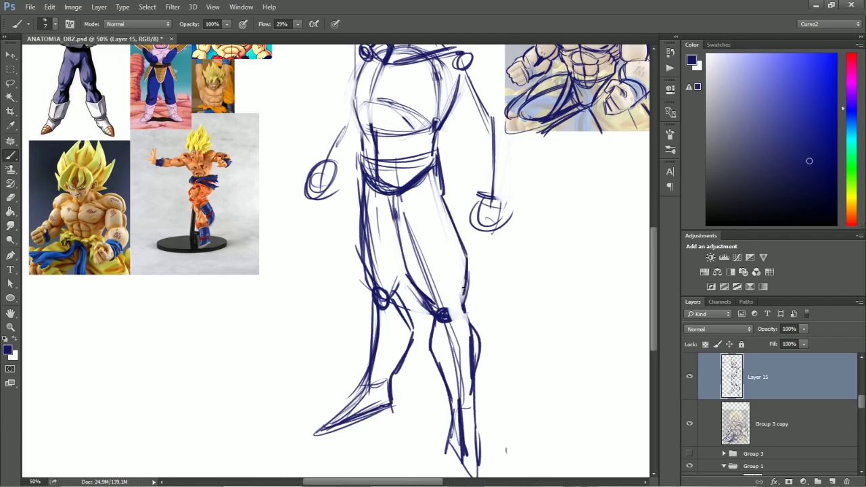
pyautogui.moveTo(460, 264); pyautogui.dragTo(470, 301)
# - Erase the bulge of the near leg's outer thigh and redraw it slimmer above the knee
pyautogui.press('e')
pyautogui.moveTo(460, 239); pyautogui.dragTo(468, 296)
pyautogui.press('b')
pyautogui.moveTo(446, 207)
pyautogui.mouseDown()
pyautogui.moveTo(463, 249)
pyautogui.moveTo(463, 292)
pyautogui.mouseUp()
pyautogui.moveTo(465, 251); pyautogui.dragTo(468, 317)
# - Clean up the inner side of the near knee and draw a diagonal muscle line down the front of the thigh
pyautogui.press('e')
pyautogui.moveTo(410, 272); pyautogui.dragTo(428, 303)
pyautogui.press('b')
pyautogui.moveTo(399, 227)
pyautogui.mouseDown()
pyautogui.moveTo(421, 295)
pyautogui.moveTo(430, 242)
pyautogui.mouseUp()
pyautogui.moveTo(448, 296); pyautogui.dragTo(424, 271)
pyautogui.hotkey('ctrl', 'alt', 'z')
pyautogui.hotkey('ctrl', 'alt', 'z')
pyautogui.moveTo(422, 206); pyautogui.dragTo(437, 261)
pyautogui.moveTo(420, 213); pyautogui.dragTo(441, 290)
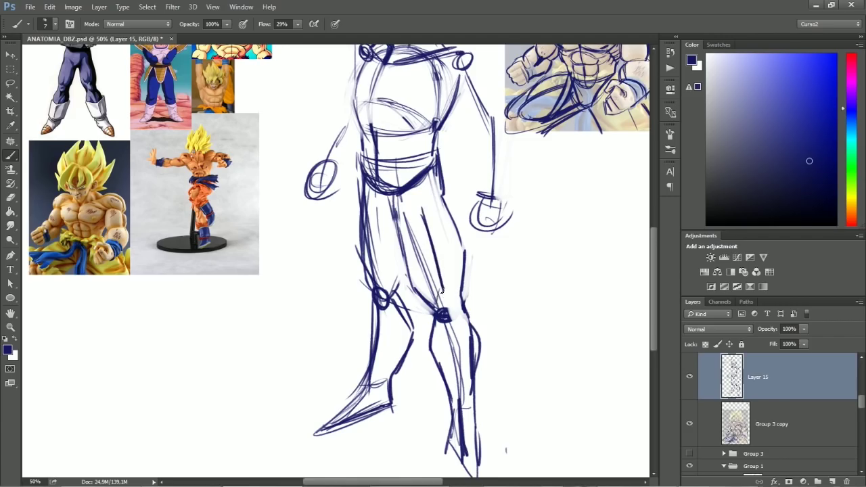
# - Erase the doubled outer contour of the far thigh and redraw it as one clean line
pyautogui.press('e')
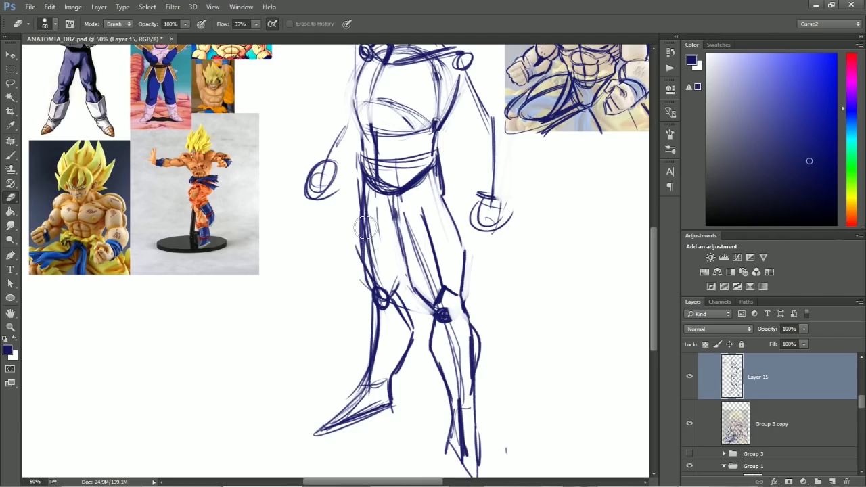
pyautogui.moveTo(361, 226); pyautogui.dragTo(371, 281)
pyautogui.press('b')
pyautogui.moveTo(366, 185); pyautogui.dragTo(360, 266)
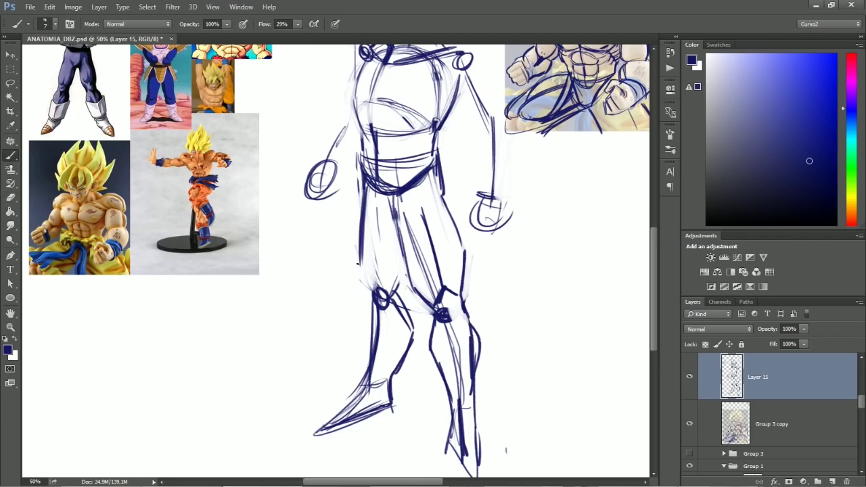
# - Rework the diagonal muscle line on the near thigh, adding strokes that run down to the kneecap
pyautogui.press('e')
pyautogui.moveTo(424, 211); pyautogui.dragTo(439, 274)
pyautogui.press('b')
pyautogui.hotkey('ctrl', 'alt', 'z')
pyautogui.moveTo(410, 218); pyautogui.dragTo(440, 285)
pyautogui.moveTo(438, 212); pyautogui.dragTo(442, 284)
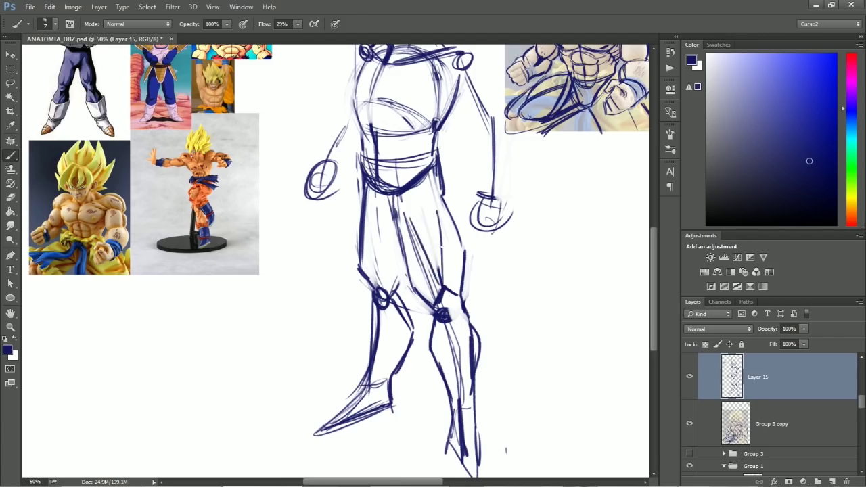
# - Fade the overlapping strokes inside the near thigh and redraw its muscle divisions with darker lines
pyautogui.press('e')
pyautogui.moveTo(414, 226); pyautogui.dragTo(440, 287)
pyautogui.press('b')
pyautogui.moveTo(438, 207); pyautogui.dragTo(442, 273)
pyautogui.press('e')
pyautogui.moveTo(440, 215); pyautogui.dragTo(442, 280)
pyautogui.press('b')
pyautogui.moveTo(410, 215); pyautogui.dragTo(439, 267)
pyautogui.moveTo(439, 208); pyautogui.dragTo(444, 291)
# - Lighten the lower edge of the pelvis with the Eraser and sketch the crease at the top of the thigh
pyautogui.press('e')
pyautogui.moveTo(397, 198)
pyautogui.mouseDown()
pyautogui.moveTo(401, 229)
pyautogui.moveTo(372, 174)
pyautogui.moveTo(391, 212)
pyautogui.mouseUp()
pyautogui.press('b')
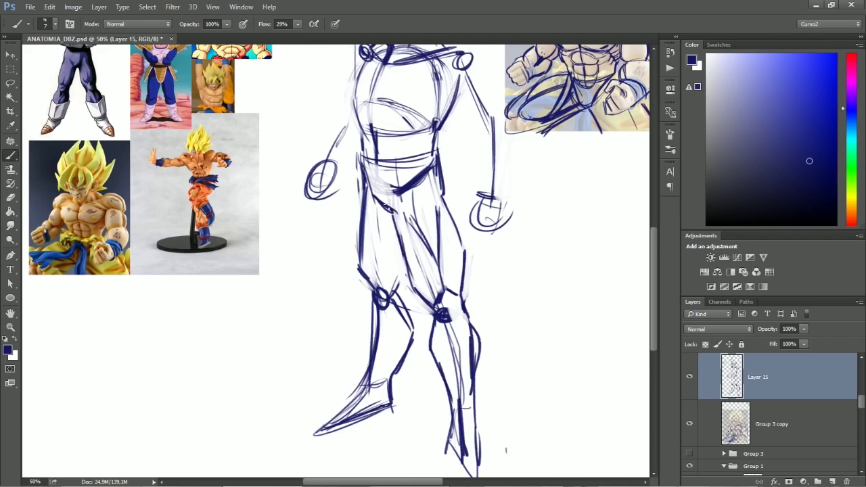
# - Draw the chest's centre line and the curved lower edges of both pectorals out to the armpit
pyautogui.moveTo(450, 308); pyautogui.dragTo(469, 383)
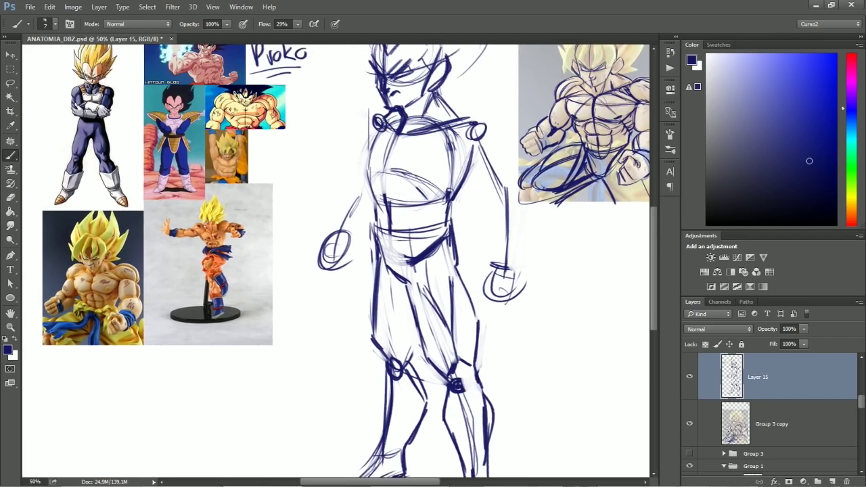
pyautogui.moveTo(406, 162); pyautogui.dragTo(386, 182)
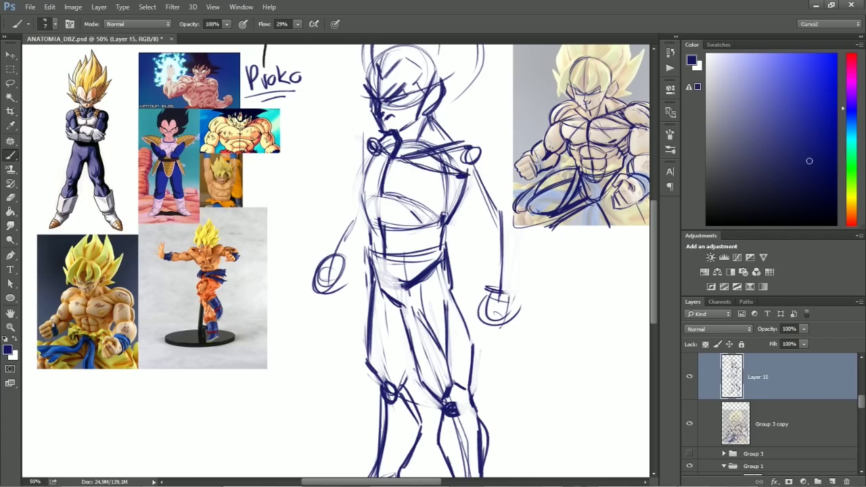
pyautogui.moveTo(391, 198); pyautogui.dragTo(467, 175)
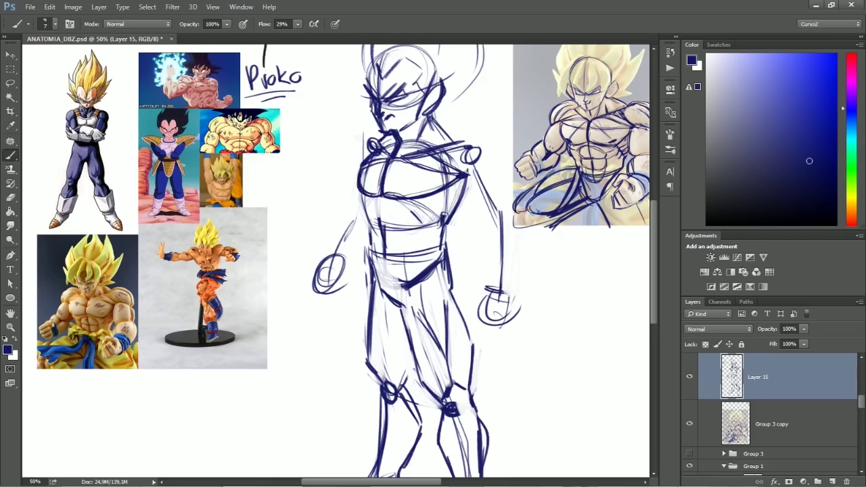
# - Sketch the near shoulder's rounded deltoid and the first muscle lines of the upper arm and forearm
pyautogui.moveTo(455, 148)
pyautogui.mouseDown()
pyautogui.moveTo(504, 180)
pyautogui.moveTo(474, 183)
pyautogui.mouseUp()
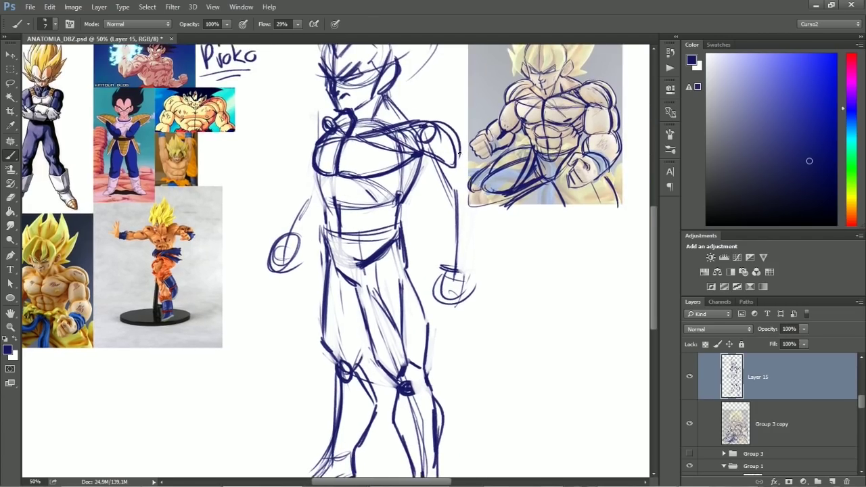
pyautogui.moveTo(428, 125); pyautogui.dragTo(459, 175)
pyautogui.moveTo(423, 141)
pyautogui.mouseDown()
pyautogui.moveTo(465, 171)
pyautogui.moveTo(459, 265)
pyautogui.mouseUp()
pyautogui.moveTo(470, 200); pyautogui.dragTo(458, 270)
pyautogui.moveTo(433, 147); pyautogui.dragTo(468, 212)
pyautogui.moveTo(437, 189); pyautogui.dragTo(471, 177)
pyautogui.hotkey('ctrl', 'z')
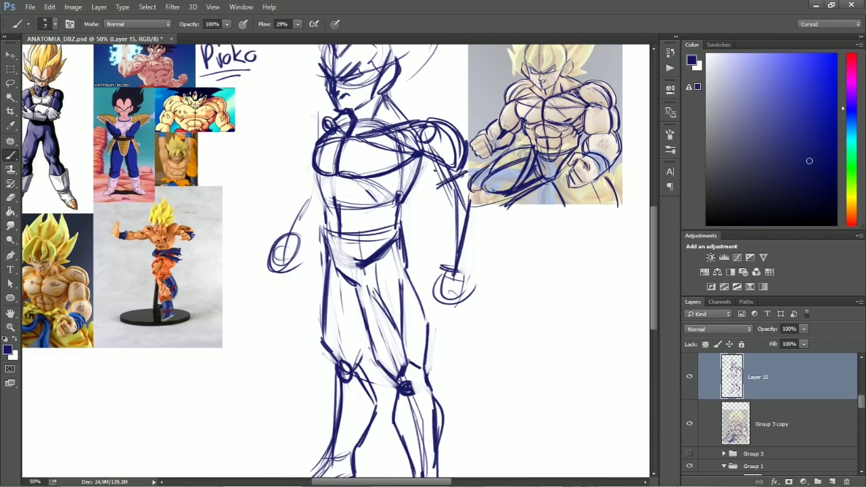
# - Build up the near arm's biceps, triceps and forearm contours from the armpit to the wrist
pyautogui.moveTo(421, 158)
pyautogui.mouseDown()
pyautogui.moveTo(456, 199)
pyautogui.moveTo(472, 269)
pyautogui.mouseUp()
pyautogui.moveTo(457, 215); pyautogui.dragTo(452, 265)
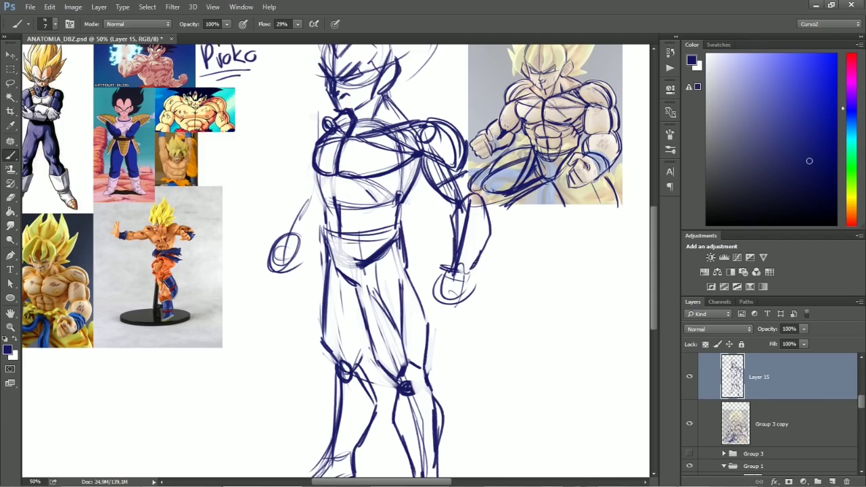
pyautogui.moveTo(469, 152)
pyautogui.mouseDown()
pyautogui.moveTo(478, 192)
pyautogui.moveTo(467, 189)
pyautogui.moveTo(462, 161)
pyautogui.moveTo(474, 191)
pyautogui.moveTo(423, 173)
pyautogui.moveTo(453, 203)
pyautogui.mouseUp()
pyautogui.press('e')
pyautogui.press('b')
pyautogui.press('e')
pyautogui.press('b')
pyautogui.moveTo(433, 164)
pyautogui.mouseDown()
pyautogui.moveTo(458, 207)
pyautogui.moveTo(429, 163)
pyautogui.mouseUp()
# - Select the near arm with the Lasso, shift it closer to the torso and deselect it
pyautogui.press('l')
pyautogui.moveTo(443, 107)
pyautogui.mouseDown()
pyautogui.moveTo(402, 129)
pyautogui.moveTo(467, 344)
pyautogui.moveTo(474, 217)
pyautogui.moveTo(461, 217)
pyautogui.mouseUp()
pyautogui.hotkey('ctrl', 'd')
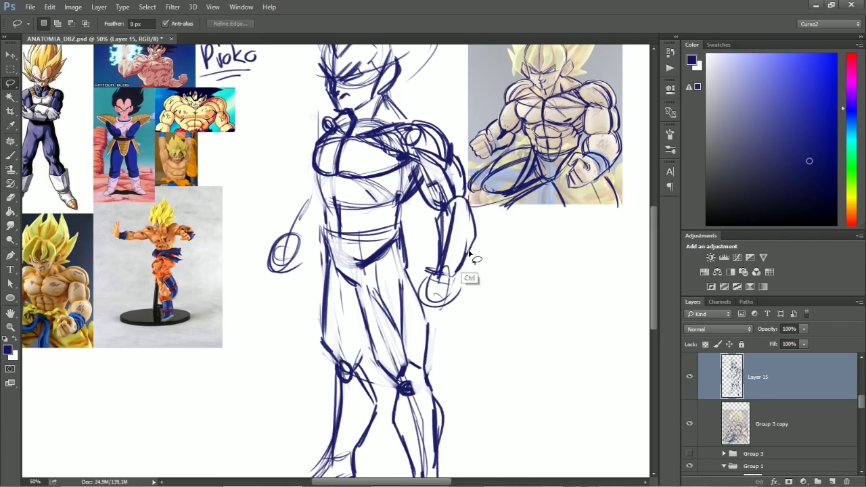
# - Redraw both hands as blocky fists and outline the far arm from the chest to the wrist
pyautogui.press('b')
pyautogui.moveTo(366, 207); pyautogui.dragTo(400, 199)
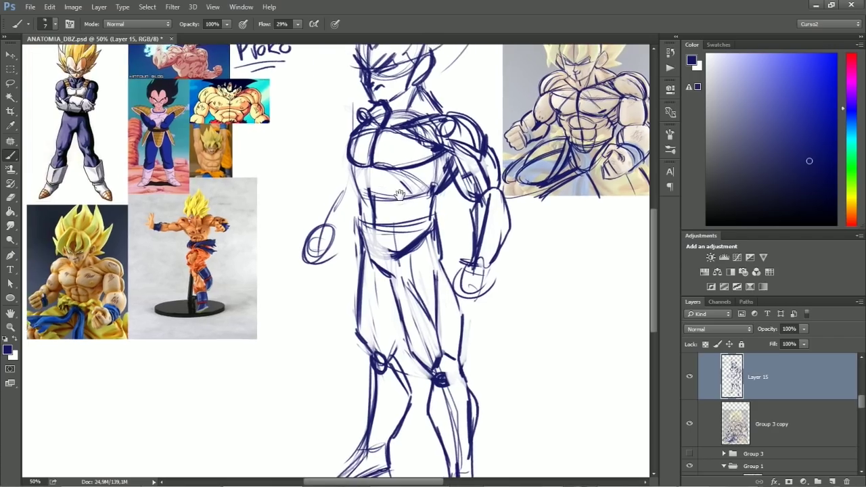
pyautogui.moveTo(465, 270)
pyautogui.mouseDown()
pyautogui.moveTo(454, 283)
pyautogui.moveTo(447, 266)
pyautogui.moveTo(466, 279)
pyautogui.moveTo(465, 302)
pyautogui.mouseUp()
pyautogui.moveTo(455, 289)
pyautogui.mouseDown()
pyautogui.moveTo(472, 279)
pyautogui.moveTo(493, 287)
pyautogui.mouseUp()
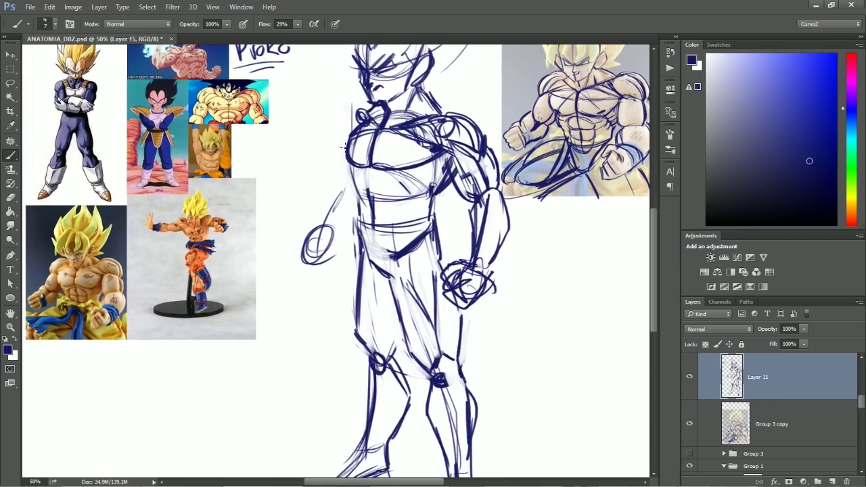
pyautogui.moveTo(351, 157); pyautogui.dragTo(340, 199)
pyautogui.moveTo(346, 198)
pyautogui.mouseDown()
pyautogui.moveTo(324, 238)
pyautogui.moveTo(330, 245)
pyautogui.mouseUp()
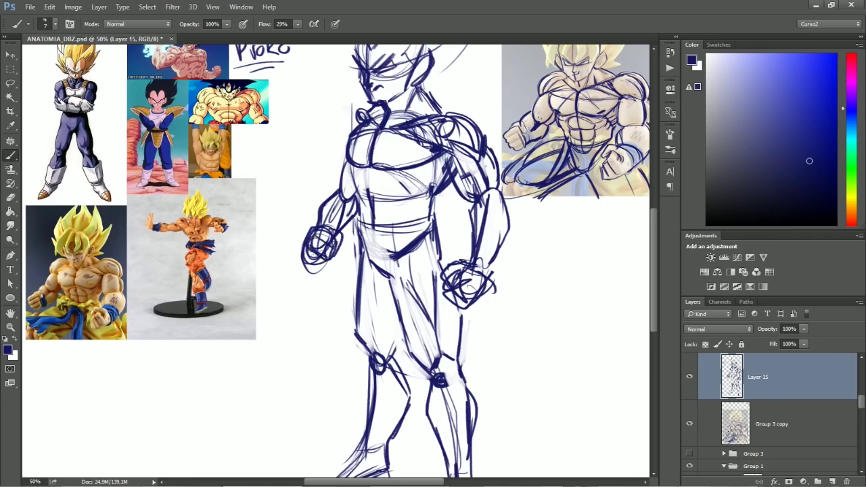
# - Erase the far foot's long toe and rough lines, and redraw the foot shorter with a clean wedge outline
pyautogui.moveTo(377, 310); pyautogui.dragTo(306, 94)
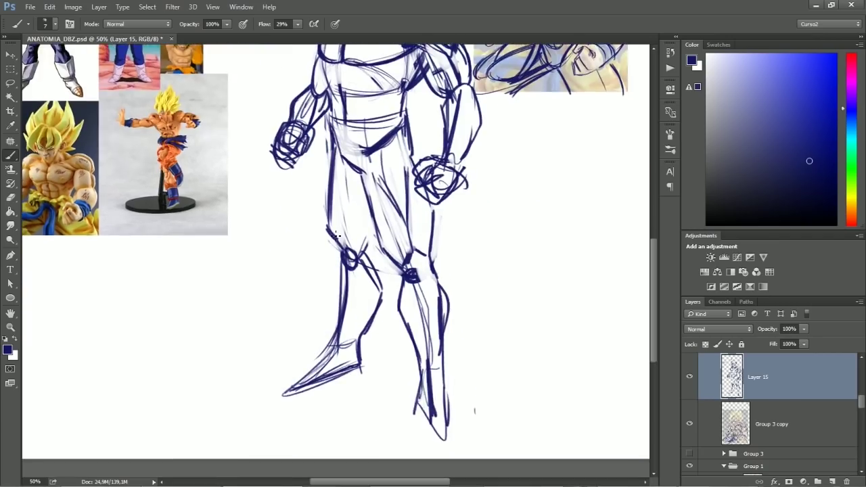
pyautogui.press('e')
pyautogui.moveTo(364, 364)
pyautogui.mouseDown()
pyautogui.moveTo(361, 354)
pyautogui.moveTo(369, 367)
pyautogui.moveTo(343, 377)
pyautogui.moveTo(337, 348)
pyautogui.moveTo(311, 373)
pyautogui.mouseUp()
pyautogui.press('b')
pyautogui.press('e')
pyautogui.press('b')
pyautogui.moveTo(340, 344); pyautogui.dragTo(302, 380)
pyautogui.moveTo(335, 351)
pyautogui.mouseDown()
pyautogui.moveTo(300, 386)
pyautogui.moveTo(363, 368)
pyautogui.mouseUp()
pyautogui.press('e')
pyautogui.moveTo(293, 392); pyautogui.dragTo(371, 369)
pyautogui.press('b')
# - Clean up the far leg's ankle and redraw the heel, shin and knee contours
pyautogui.press('e')
pyautogui.moveTo(364, 337); pyautogui.dragTo(369, 361)
pyautogui.press('b')
pyautogui.moveTo(356, 314); pyautogui.dragTo(357, 355)
pyautogui.press('e')
pyautogui.press('b')
pyautogui.moveTo(347, 270); pyautogui.dragTo(340, 341)
pyautogui.moveTo(339, 237); pyautogui.dragTo(346, 272)
# - Erase the rough lines at the near ankle and redraw the foot with wider sides and a defined toe
pyautogui.press('e')
pyautogui.moveTo(433, 357)
pyautogui.mouseDown()
pyautogui.moveTo(444, 394)
pyautogui.moveTo(456, 392)
pyautogui.mouseUp()
pyautogui.press('b')
pyautogui.moveTo(423, 359)
pyautogui.mouseDown()
pyautogui.moveTo(421, 402)
pyautogui.moveTo(450, 428)
pyautogui.mouseUp()
pyautogui.press('e')
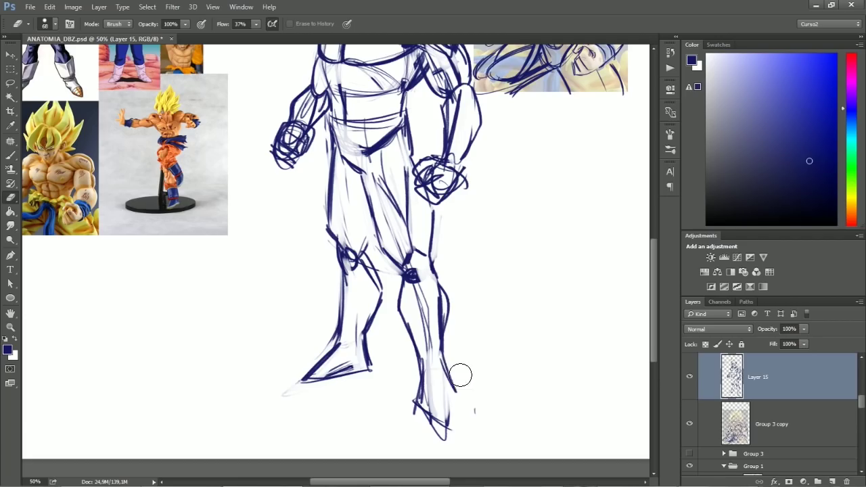
pyautogui.moveTo(454, 384)
pyautogui.mouseDown()
pyautogui.moveTo(440, 343)
pyautogui.moveTo(452, 399)
pyautogui.mouseUp()
pyautogui.press('b')
pyautogui.moveTo(440, 352)
pyautogui.mouseDown()
pyautogui.moveTo(427, 406)
pyautogui.moveTo(411, 400)
pyautogui.moveTo(461, 424)
pyautogui.mouseUp()
pyautogui.moveTo(446, 379)
pyautogui.mouseDown()
pyautogui.moveTo(462, 425)
pyautogui.moveTo(440, 436)
pyautogui.mouseUp()
pyautogui.press('e')
# - Draw an arrow beside the figure pointing at the near fist
pyautogui.press('space')
pyautogui.moveTo(511, 224); pyautogui.dragTo(470, 336)
pyautogui.press('b')
pyautogui.moveTo(535, 294); pyautogui.dragTo(467, 292)
pyautogui.moveTo(477, 279); pyautogui.dragTo(475, 302)
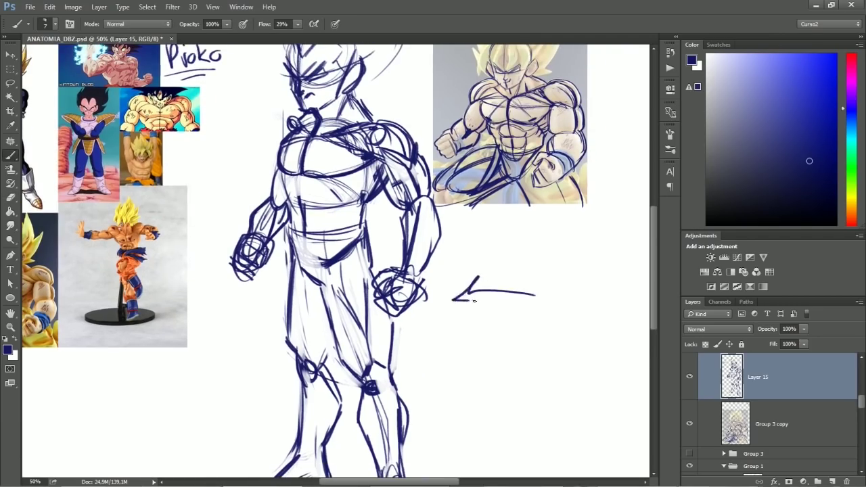
# - Undo the arrow beside the near fist and try out arrows pointing at the near leg
pyautogui.hotkey('ctrl', 'alt', 'z')
pyautogui.hotkey('ctrl', 'alt', 'z')
pyautogui.moveTo(512, 337); pyautogui.dragTo(421, 357)
pyautogui.moveTo(434, 333); pyautogui.dragTo(443, 377)
pyautogui.hotkey('ctrl', 'alt', 'z')
pyautogui.hotkey('ctrl', 'alt', 'z')
pyautogui.moveTo(516, 349); pyautogui.dragTo(404, 352)
pyautogui.moveTo(411, 333); pyautogui.dragTo(417, 361)
pyautogui.hotkey('ctrl', 'alt', 'z')
pyautogui.hotkey('ctrl', 'alt', 'z')
pyautogui.press('space')
pyautogui.moveTo(545, 231)
pyautogui.mouseDown()
pyautogui.moveTo(508, 303)
pyautogui.moveTo(505, 293)
pyautogui.mouseUp()
pyautogui.moveTo(607, 241); pyautogui.dragTo(551, 158)
pyautogui.moveTo(553, 174)
pyautogui.mouseDown()
pyautogui.moveTo(550, 155)
pyautogui.moveTo(562, 156)
pyautogui.moveTo(582, 202)
pyautogui.moveTo(562, 142)
pyautogui.moveTo(559, 160)
pyautogui.mouseUp()
pyautogui.hotkey('ctrl', 'alt', 'z')
pyautogui.hotkey('ctrl', 'alt', 'z')
pyautogui.hotkey('ctrl', 'alt', 'z')
pyautogui.hotkey('ctrl', 'alt', 'z')
pyautogui.hotkey('ctrl', 'alt', 'z')
pyautogui.hotkey('ctrl', 'alt', 'z')
pyautogui.moveTo(513, 327); pyautogui.dragTo(505, 274)
pyautogui.moveTo(500, 285); pyautogui.dragTo(509, 283)
pyautogui.moveTo(583, 251); pyautogui.dragTo(558, 198)
pyautogui.hotkey('ctrl', 'alt', 'z')
pyautogui.hotkey('ctrl', 'alt', 'z')
pyautogui.hotkey('ctrl', 'alt', 'z')
pyautogui.hotkey('ctrl', 'alt', 'z')
# - Lasso the hips and legs, enlarge them to about 108.5%, and distort the far-side upper corner so they meet the waist
pyautogui.moveTo(387, 280)
pyautogui.mouseDown()
pyautogui.moveTo(515, 124)
pyautogui.moveTo(520, 236)
pyautogui.moveTo(528, 158)
pyautogui.moveTo(520, 161)
pyautogui.moveTo(512, 139)
pyautogui.moveTo(522, 169)
pyautogui.mouseUp()
pyautogui.hotkey('ctrl', '-')
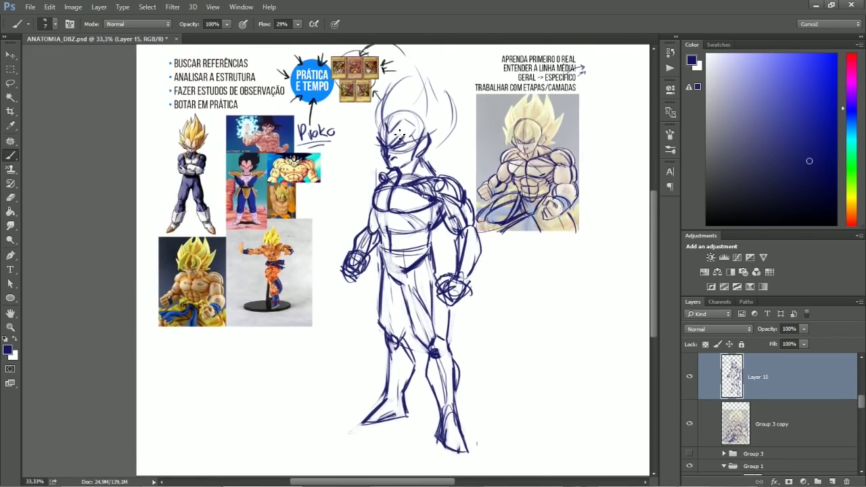
pyautogui.press('l')
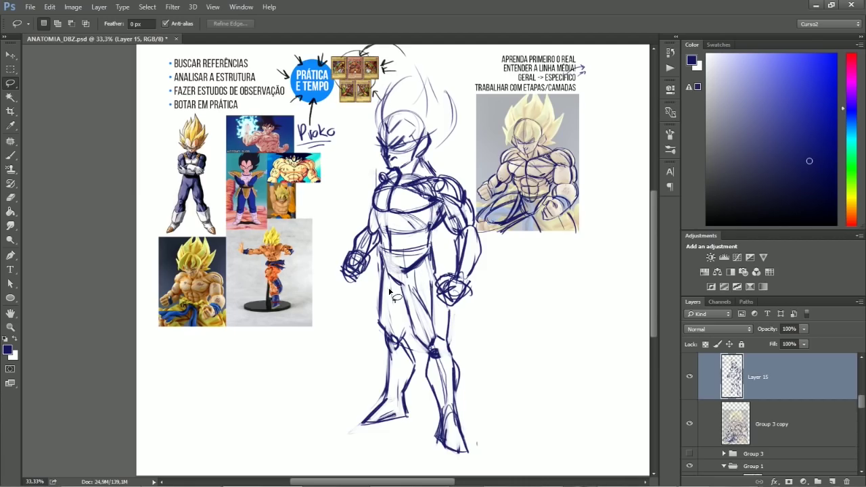
pyautogui.moveTo(453, 326)
pyautogui.mouseDown()
pyautogui.moveTo(442, 465)
pyautogui.moveTo(373, 319)
pyautogui.moveTo(377, 267)
pyautogui.mouseUp()
pyautogui.hotkey('ctrl', 't')
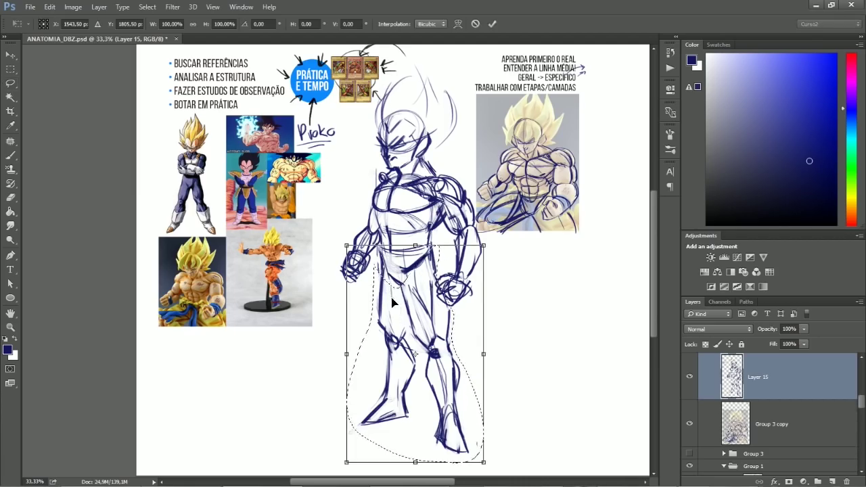
pyautogui.moveTo(447, 429); pyautogui.dragTo(444, 399)
pyautogui.moveTo(479, 431); pyautogui.dragTo(484, 440)
pyautogui.moveTo(449, 348); pyautogui.dragTo(448, 357)
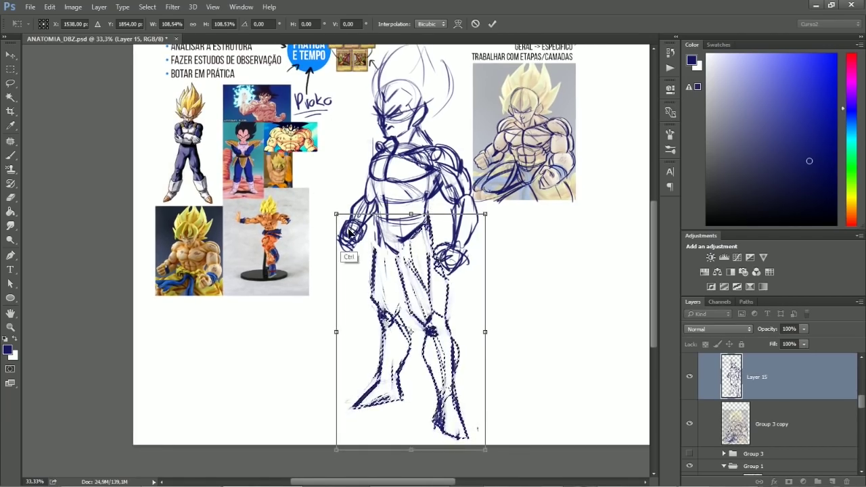
pyautogui.moveTo(337, 214); pyautogui.dragTo(342, 210)
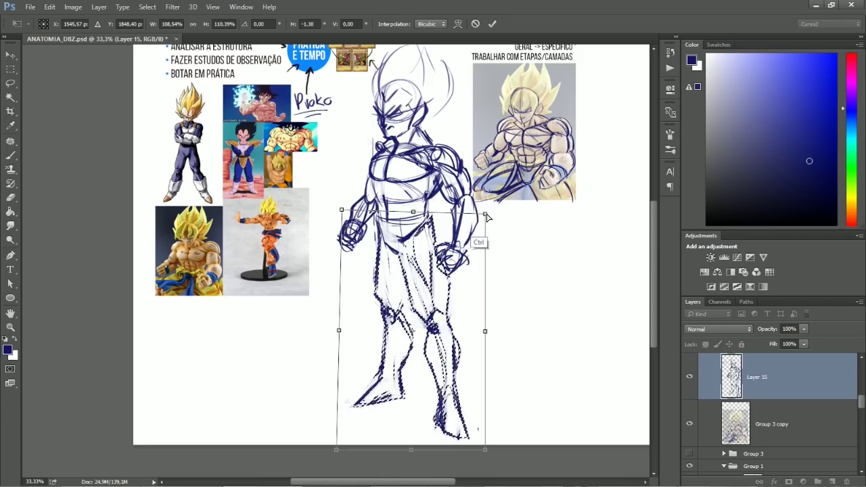
pyautogui.press('Return')
# - Move the whole figure sketch slightly upward on the page and save the document
pyautogui.press('l')
pyautogui.press('v')
pyautogui.moveTo(453, 250); pyautogui.dragTo(454, 229)
pyautogui.moveTo(454, 228); pyautogui.dragTo(456, 254)
pyautogui.moveTo(455, 268)
pyautogui.mouseDown()
pyautogui.moveTo(453, 257)
pyautogui.moveTo(464, 249)
pyautogui.moveTo(454, 244)
pyautogui.mouseUp()
pyautogui.hotkey('ctrl', 's')
# - Lasso the handwritten "Proko" note, shift it slightly down, and clear the selection
pyautogui.press('l')
pyautogui.moveTo(327, 92)
pyautogui.mouseDown()
pyautogui.moveTo(352, 94)
pyautogui.moveTo(331, 92)
pyautogui.mouseUp()
pyautogui.moveTo(337, 110)
pyautogui.mouseDown()
pyautogui.moveTo(329, 205)
pyautogui.moveTo(254, 345)
pyautogui.moveTo(336, 121)
pyautogui.mouseUp()
pyautogui.hotkey('ctrl', 'd')
# - Lower the figure sketch layer's opacity to 24% and add a new layer above it
pyautogui.moveTo(501, 222); pyautogui.dragTo(426, 244)
pyautogui.moveTo(426, 282)
pyautogui.mouseDown()
pyautogui.moveTo(451, 239)
pyautogui.moveTo(442, 246)
pyautogui.mouseUp()
pyautogui.press('b')
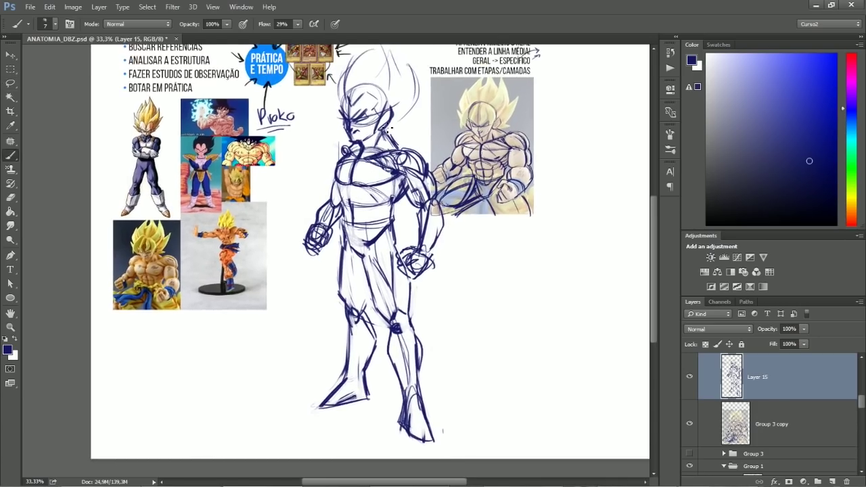
pyautogui.click(804, 329)
pyautogui.moveTo(801, 341); pyautogui.dragTo(784, 344)
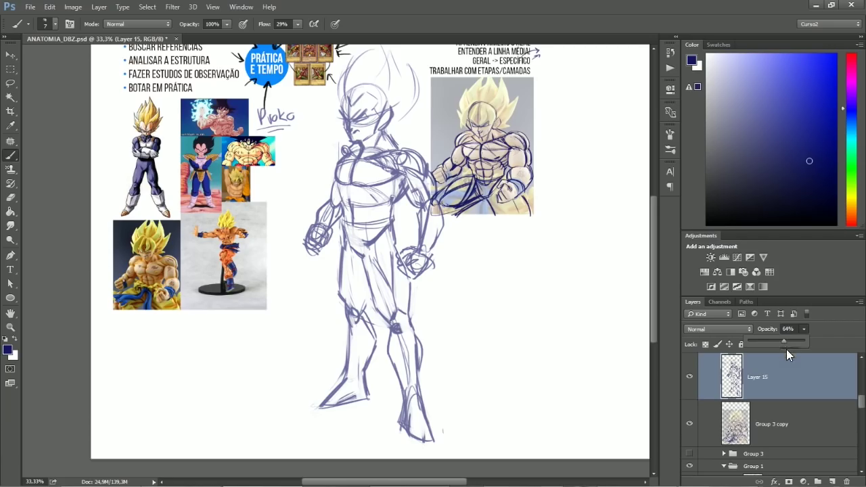
pyautogui.moveTo(771, 340); pyautogui.dragTo(758, 342)
pyautogui.hotkey('ctrl', 'shift', 'n')
pyautogui.press('Return')
# - Move the traced muscle reference further away from the figure and delete the small blue arrows beside the written notes
pyautogui.scroll(2, 446, 203)
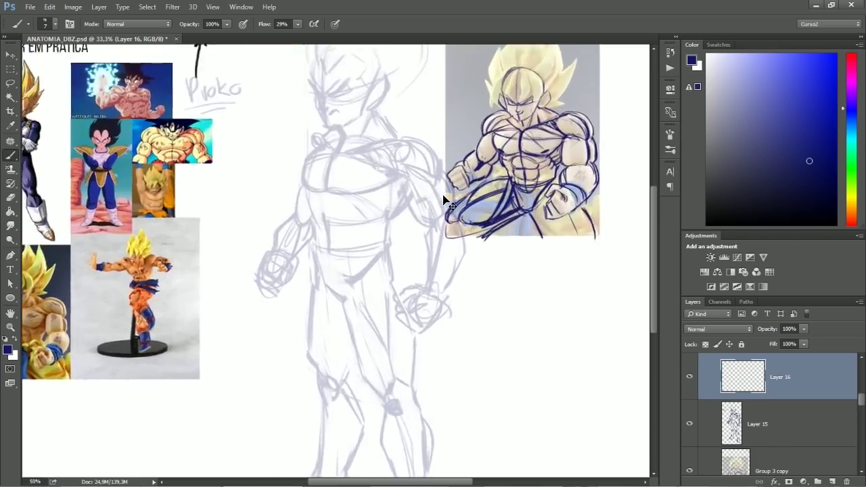
pyautogui.scroll(2, 446, 203)
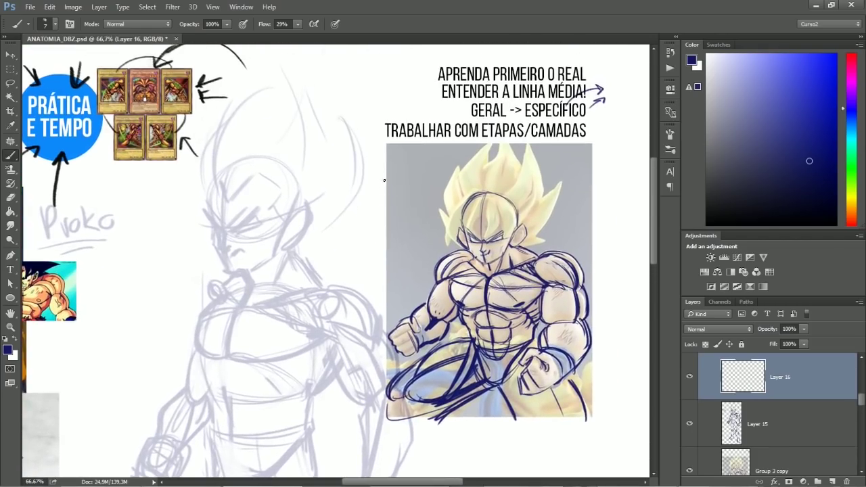
pyautogui.press('v')
pyautogui.keyDown('ctrl'); pyautogui.click(529, 283); pyautogui.keyUp('ctrl')
pyautogui.moveTo(478, 288); pyautogui.dragTo(540, 289)
pyautogui.moveTo(577, 274); pyautogui.dragTo(441, 286)
pyautogui.press('l')
pyautogui.moveTo(524, 67)
pyautogui.mouseDown()
pyautogui.moveTo(537, 133)
pyautogui.moveTo(560, 45)
pyautogui.mouseUp()
pyautogui.press('Delete')
pyautogui.hotkey('ctrl', 'd')
pyautogui.moveTo(426, 203); pyautogui.dragTo(503, 158)
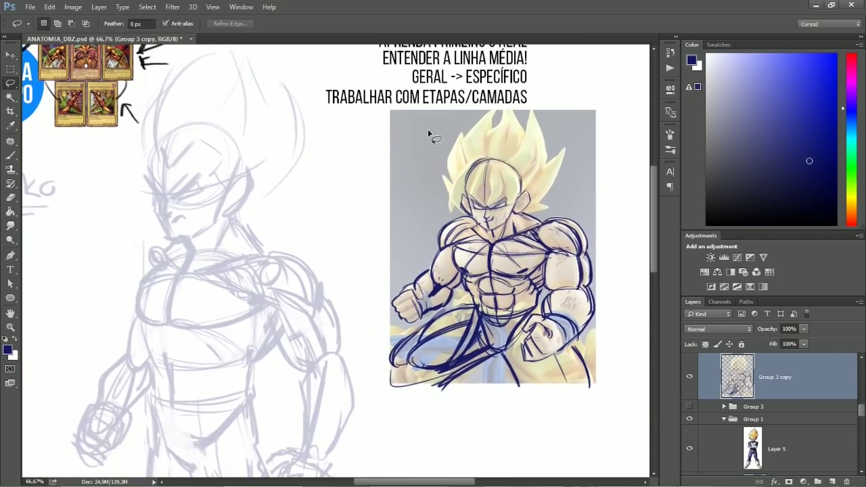
# - Add another new layer directly above the faded figure sketch and make it active for brush line work
pyautogui.press('b')
pyautogui.moveTo(391, 108)
pyautogui.mouseDown()
pyautogui.moveTo(409, 93)
pyautogui.moveTo(391, 117)
pyautogui.mouseUp()
pyautogui.moveTo(351, 177); pyautogui.dragTo(501, 94)
pyautogui.press('v')
pyautogui.keyDown('ctrl'); pyautogui.click(445, 219); pyautogui.keyUp('ctrl')
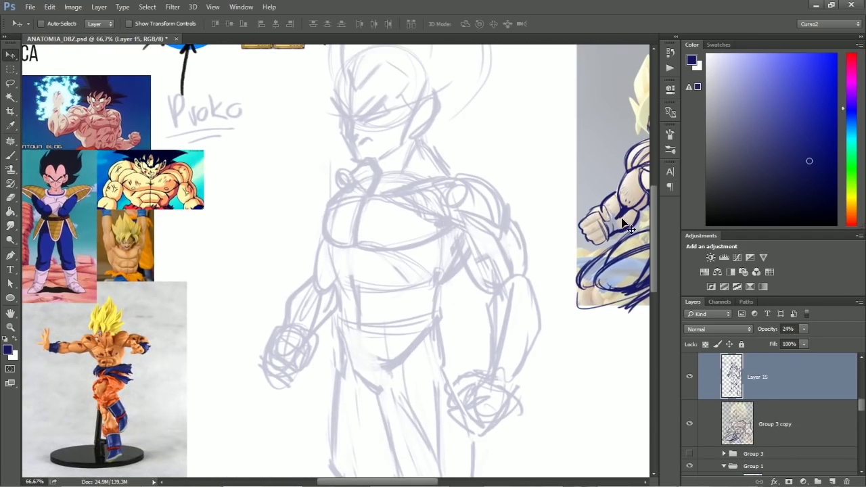
pyautogui.press('ctrl')
pyautogui.hotkey('ctrl', 'shift', 'n')
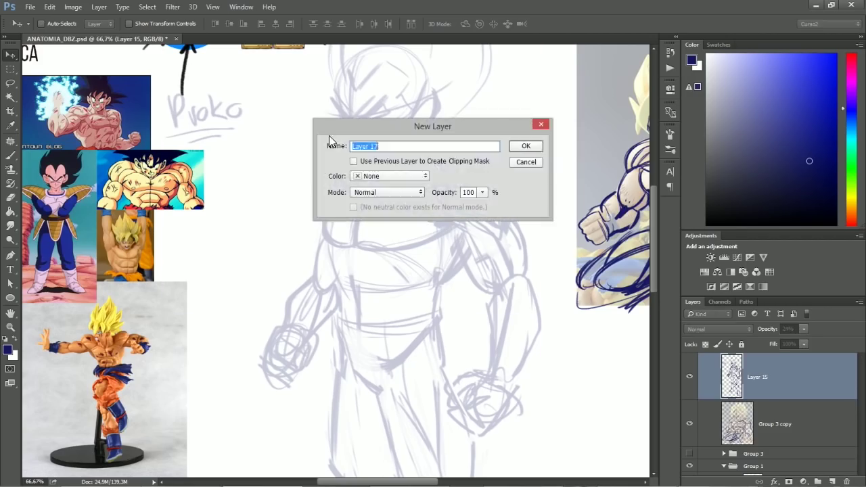
pyautogui.press('Return')
pyautogui.click(739, 418)
pyautogui.click(733, 383)
pyautogui.click(742, 423)
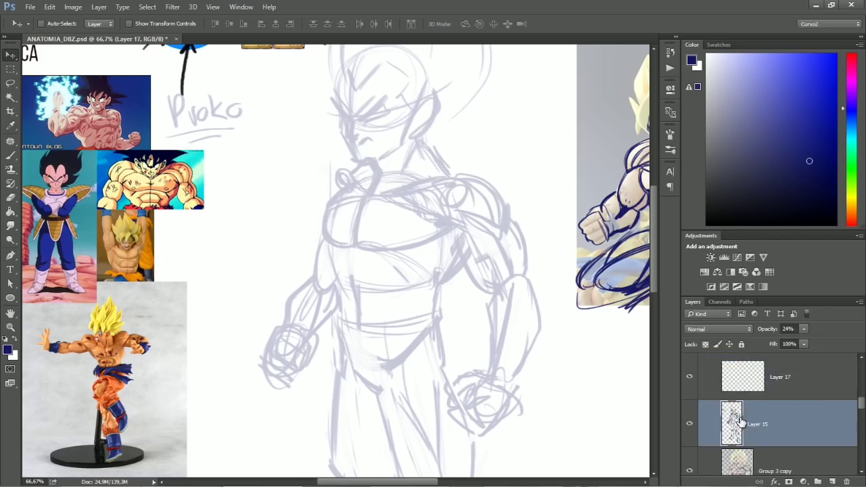
pyautogui.click(710, 376)
pyautogui.press('b')
pyautogui.scroll(1, 437, 237)
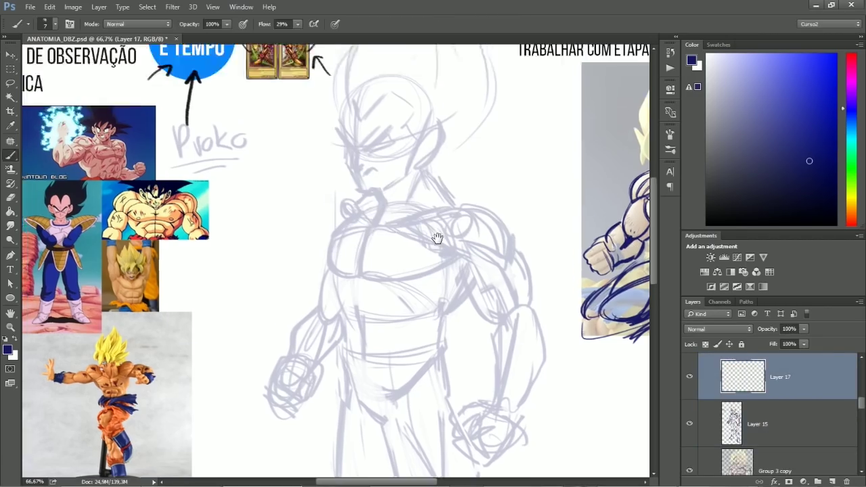
# - Draw the clean face lines over the faded sketch: angry brows, eyes, nose, mouth, jaw and ear
pyautogui.moveTo(346, 102)
pyautogui.mouseDown()
pyautogui.moveTo(351, 146)
pyautogui.moveTo(394, 133)
pyautogui.moveTo(353, 144)
pyautogui.moveTo(355, 161)
pyautogui.mouseUp()
pyautogui.moveTo(349, 191)
pyautogui.mouseDown()
pyautogui.moveTo(410, 236)
pyautogui.moveTo(427, 218)
pyautogui.mouseUp()
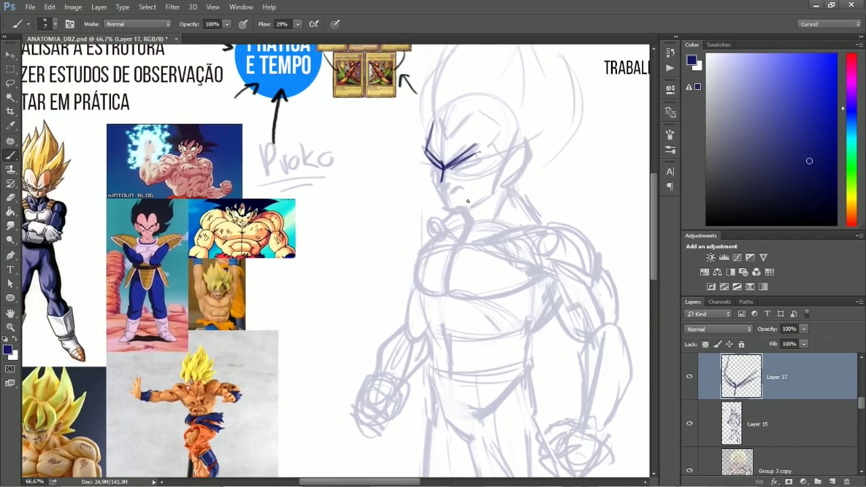
pyautogui.moveTo(438, 182); pyautogui.dragTo(446, 185)
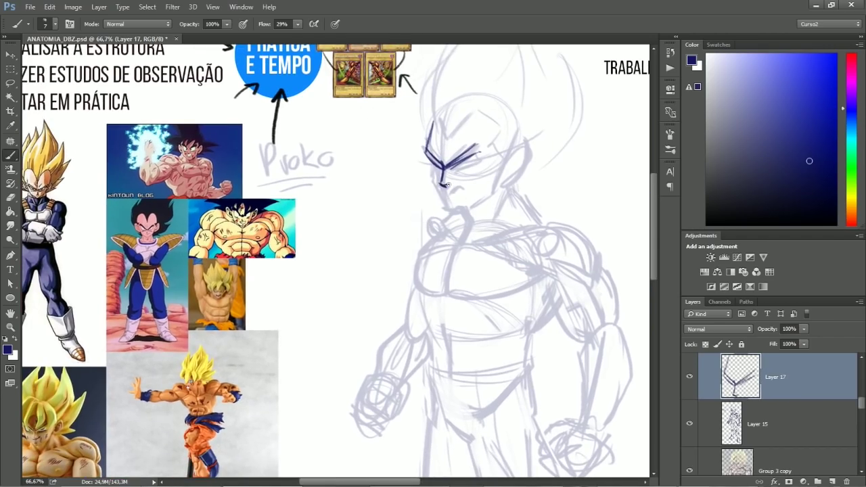
pyautogui.moveTo(446, 186); pyautogui.dragTo(452, 187)
pyautogui.moveTo(458, 189)
pyautogui.mouseDown()
pyautogui.moveTo(450, 168)
pyautogui.moveTo(473, 159)
pyautogui.mouseUp()
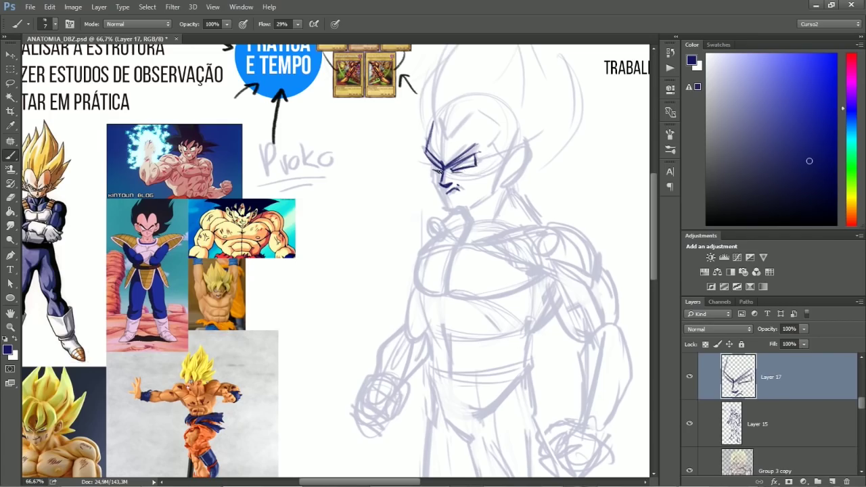
pyautogui.moveTo(435, 188)
pyautogui.mouseDown()
pyautogui.moveTo(448, 212)
pyautogui.moveTo(469, 211)
pyautogui.moveTo(451, 211)
pyautogui.moveTo(492, 192)
pyautogui.moveTo(508, 161)
pyautogui.moveTo(531, 161)
pyautogui.moveTo(512, 184)
pyautogui.moveTo(500, 183)
pyautogui.moveTo(523, 147)
pyautogui.moveTo(515, 170)
pyautogui.mouseUp()
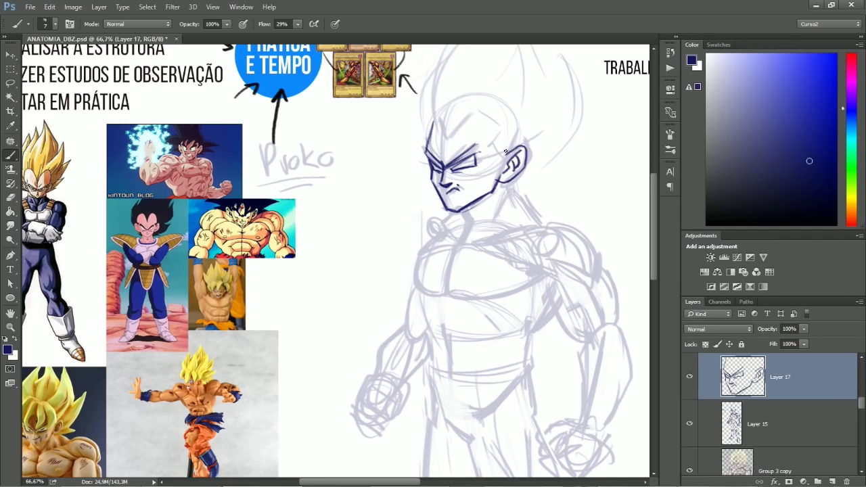
# - Draw the widow's-peak hairline around the forehead and refine its edge down to the ear
pyautogui.moveTo(434, 116)
pyautogui.mouseDown()
pyautogui.moveTo(440, 136)
pyautogui.moveTo(481, 104)
pyautogui.moveTo(502, 119)
pyautogui.moveTo(506, 134)
pyautogui.moveTo(493, 149)
pyautogui.mouseUp()
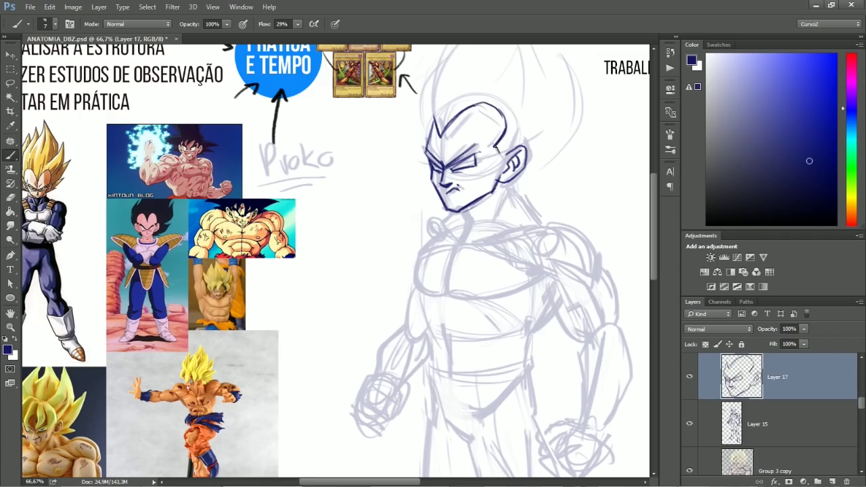
pyautogui.moveTo(512, 150); pyautogui.dragTo(502, 159)
pyautogui.press('e')
pyautogui.press('b')
pyautogui.moveTo(503, 121)
pyautogui.mouseDown()
pyautogui.moveTo(462, 111)
pyautogui.moveTo(480, 106)
pyautogui.moveTo(507, 122)
pyautogui.mouseUp()
pyautogui.moveTo(497, 111)
pyautogui.mouseDown()
pyautogui.moveTo(508, 132)
pyautogui.moveTo(490, 170)
pyautogui.mouseUp()
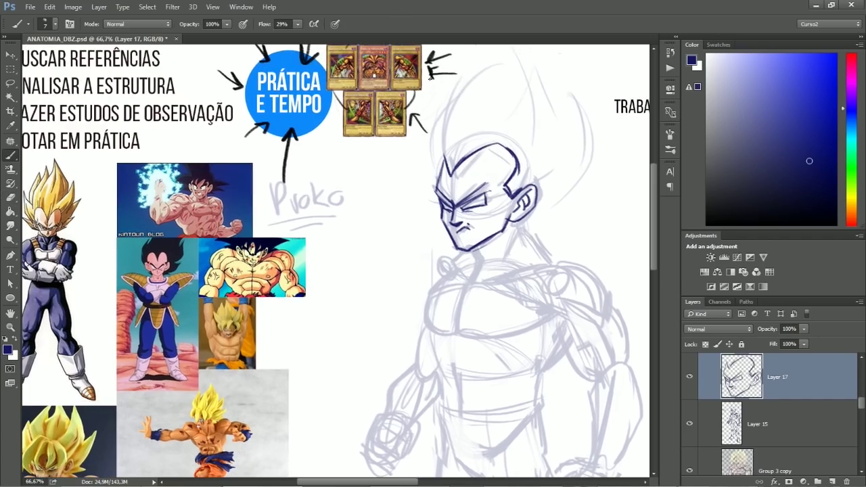
# - Draw a double-headed arrow linking the two standing Vegeta reference images
pyautogui.moveTo(384, 194); pyautogui.dragTo(387, 181)
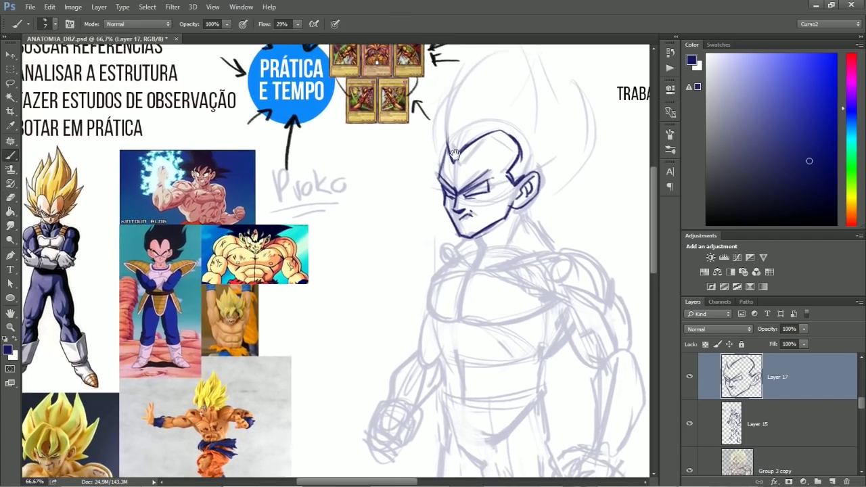
pyautogui.moveTo(492, 152); pyautogui.dragTo(474, 166)
pyautogui.moveTo(310, 294); pyautogui.dragTo(341, 245)
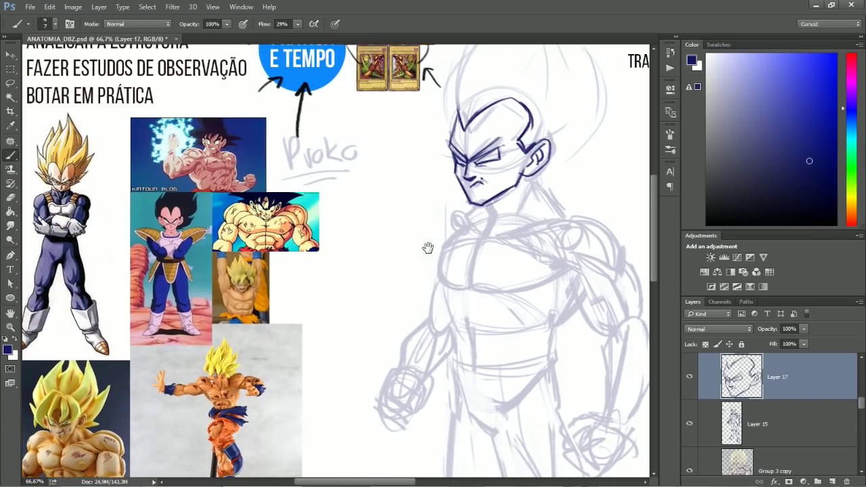
pyautogui.moveTo(482, 265); pyautogui.dragTo(499, 247)
pyautogui.moveTo(136, 201)
pyautogui.mouseDown()
pyautogui.moveTo(160, 227)
pyautogui.moveTo(165, 262)
pyautogui.mouseUp()
pyautogui.hotkey('ctrl', 'alt', 'z')
pyautogui.hotkey('ctrl', 'alt', 'z')
pyautogui.moveTo(155, 243)
pyautogui.mouseDown()
pyautogui.moveTo(166, 263)
pyautogui.moveTo(161, 274)
pyautogui.mouseUp()
pyautogui.hotkey('ctrl', 'z')
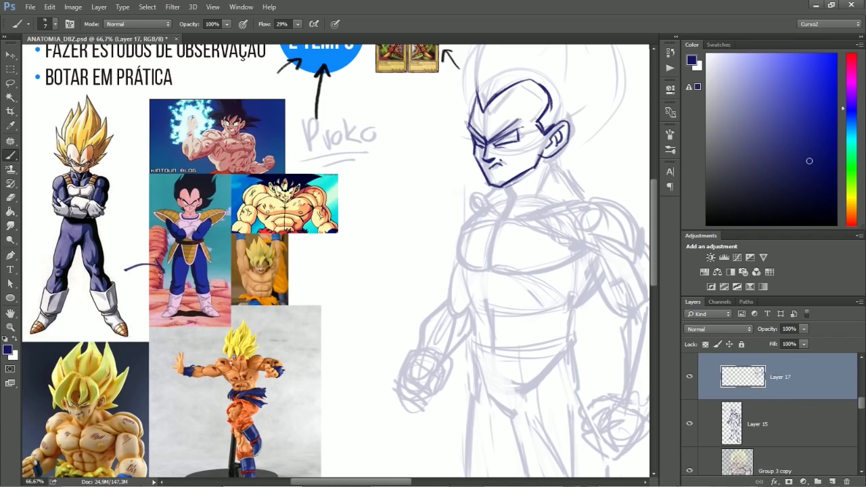
pyautogui.moveTo(126, 269); pyautogui.dragTo(134, 273)
# - Draw the tall pointed hair spikes above the head, behind the ear and at the front of the forehead
pyautogui.moveTo(364, 217); pyautogui.dragTo(321, 226)
pyautogui.moveTo(424, 180); pyautogui.dragTo(476, 211)
pyautogui.moveTo(514, 122)
pyautogui.mouseDown()
pyautogui.moveTo(499, 141)
pyautogui.moveTo(481, 96)
pyautogui.moveTo(499, 70)
pyautogui.moveTo(491, 95)
pyautogui.mouseUp()
pyautogui.moveTo(458, 143)
pyautogui.mouseDown()
pyautogui.moveTo(538, 60)
pyautogui.moveTo(562, 125)
pyautogui.mouseUp()
pyautogui.moveTo(514, 154)
pyautogui.mouseDown()
pyautogui.moveTo(574, 103)
pyautogui.moveTo(575, 157)
pyautogui.moveTo(562, 183)
pyautogui.mouseUp()
pyautogui.moveTo(532, 250)
pyautogui.mouseDown()
pyautogui.moveTo(572, 230)
pyautogui.moveTo(575, 216)
pyautogui.moveTo(594, 204)
pyautogui.moveTo(575, 159)
pyautogui.moveTo(584, 142)
pyautogui.mouseUp()
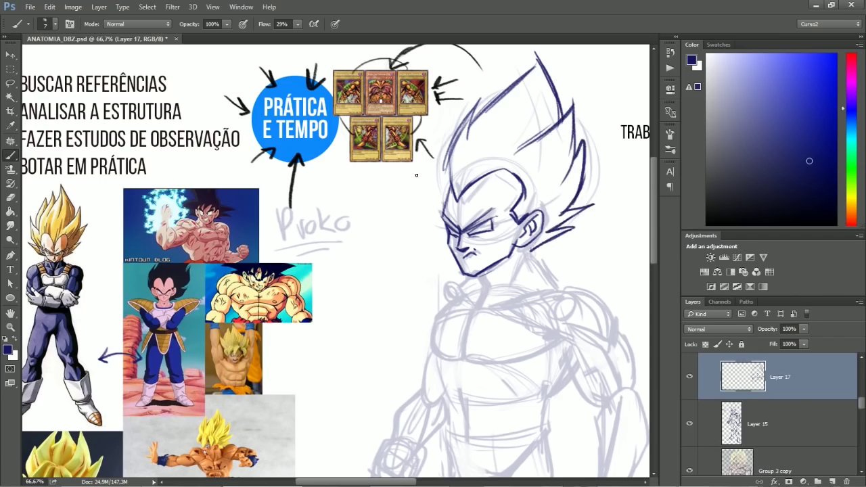
pyautogui.moveTo(444, 212)
pyautogui.mouseDown()
pyautogui.moveTo(433, 180)
pyautogui.moveTo(444, 138)
pyautogui.mouseUp()
pyautogui.moveTo(443, 138); pyautogui.dragTo(451, 179)
pyautogui.moveTo(497, 303); pyautogui.dragTo(485, 179)
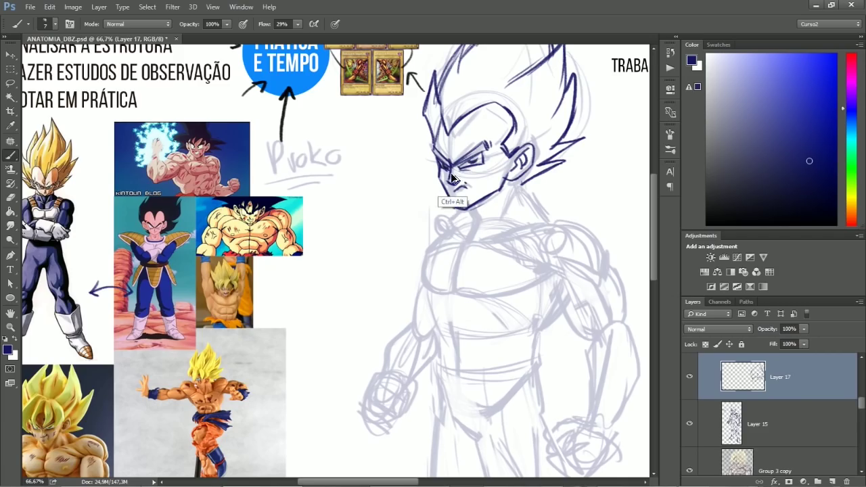
# - Draw the neck's front contour and the diagonal neck muscle running from the ear to the collarbone pit
pyautogui.press('e')
pyautogui.moveTo(492, 241)
pyautogui.mouseDown()
pyautogui.moveTo(488, 201)
pyautogui.moveTo(501, 217)
pyautogui.mouseUp()
pyautogui.press('b')
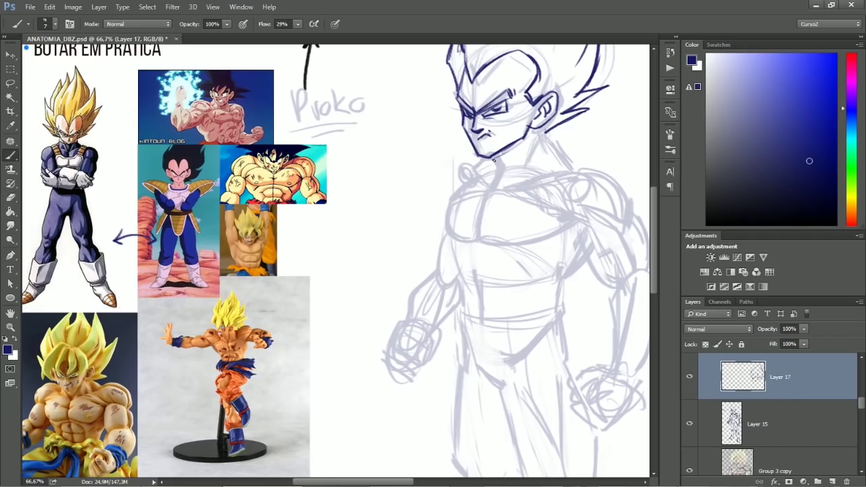
pyautogui.moveTo(490, 157); pyautogui.dragTo(498, 176)
pyautogui.moveTo(534, 130); pyautogui.dragTo(494, 189)
pyautogui.moveTo(545, 123); pyautogui.dragTo(500, 189)
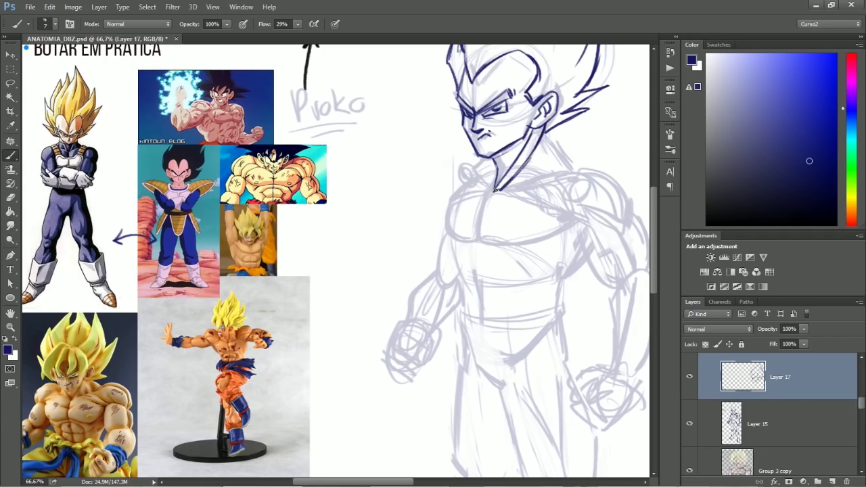
pyautogui.moveTo(488, 158); pyautogui.dragTo(491, 191)
pyautogui.press('e')
pyautogui.press('b')
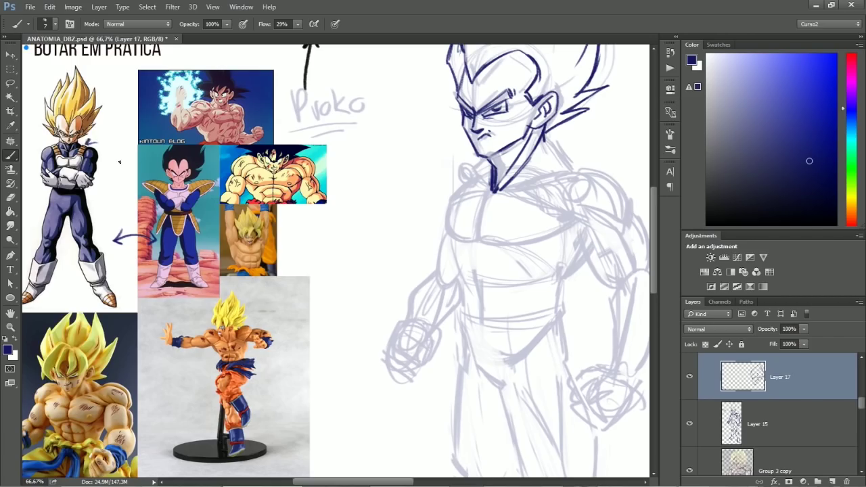
# - Draw the trapezius slopes and the rounded outlines of both shoulders
pyautogui.moveTo(545, 133)
pyautogui.mouseDown()
pyautogui.moveTo(552, 157)
pyautogui.moveTo(576, 172)
pyautogui.moveTo(562, 160)
pyautogui.moveTo(526, 183)
pyautogui.moveTo(475, 182)
pyautogui.moveTo(493, 192)
pyautogui.moveTo(440, 196)
pyautogui.moveTo(442, 216)
pyautogui.mouseUp()
pyautogui.moveTo(569, 179); pyautogui.dragTo(603, 174)
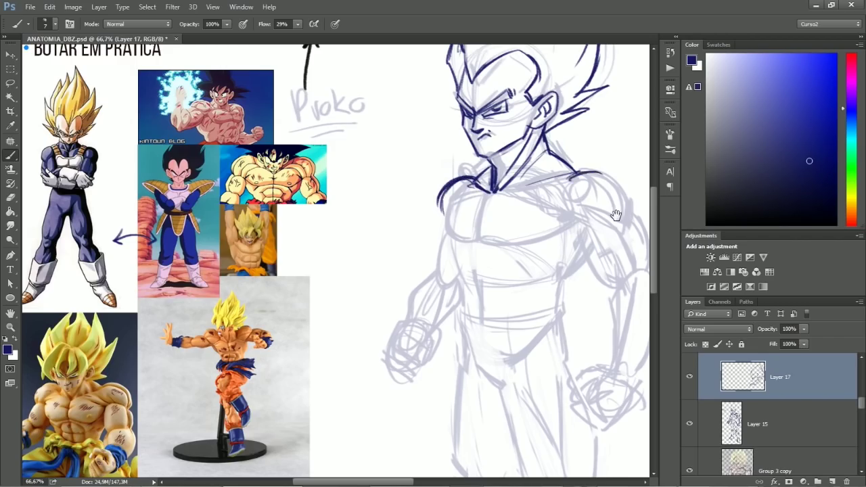
pyautogui.moveTo(574, 147); pyautogui.dragTo(545, 145)
pyautogui.moveTo(541, 176)
pyautogui.mouseDown()
pyautogui.moveTo(595, 182)
pyautogui.moveTo(605, 207)
pyautogui.moveTo(601, 220)
pyautogui.moveTo(552, 217)
pyautogui.mouseUp()
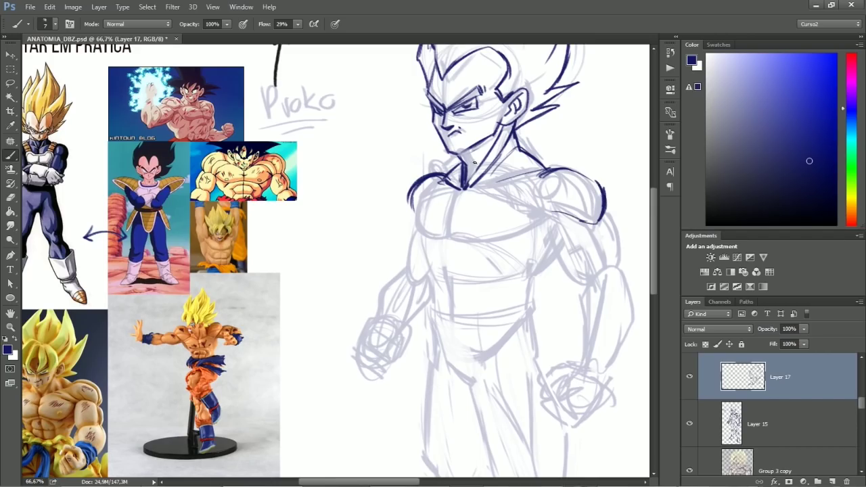
# - Draw the collarbone line, the chest's center line and the lower contours of both pectorals
pyautogui.moveTo(463, 189); pyautogui.dragTo(448, 232)
pyautogui.moveTo(463, 193); pyautogui.dragTo(530, 178)
pyautogui.moveTo(455, 187)
pyautogui.mouseDown()
pyautogui.moveTo(416, 210)
pyautogui.moveTo(415, 220)
pyautogui.moveTo(447, 238)
pyautogui.mouseUp()
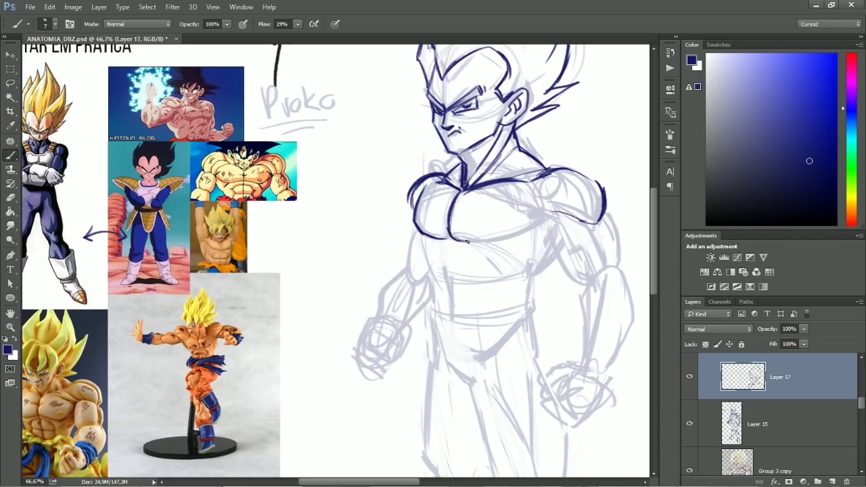
pyautogui.moveTo(470, 239); pyautogui.dragTo(552, 211)
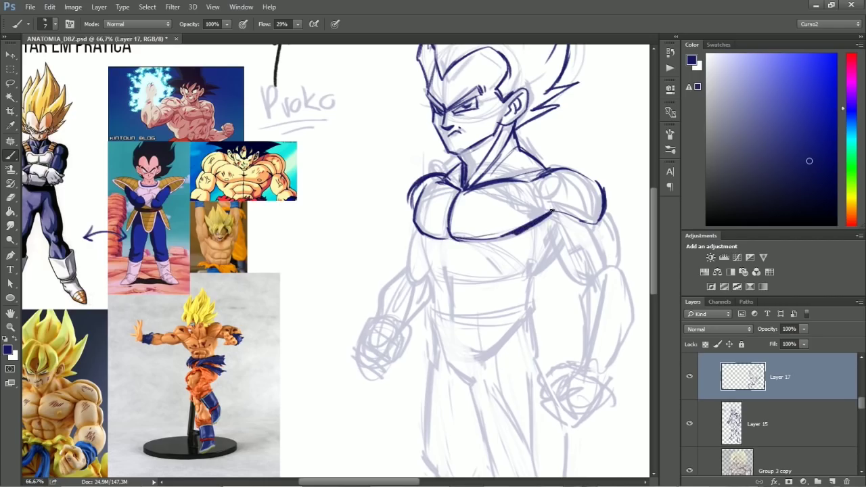
pyautogui.moveTo(465, 192)
pyautogui.mouseDown()
pyautogui.moveTo(448, 239)
pyautogui.moveTo(509, 221)
pyautogui.mouseUp()
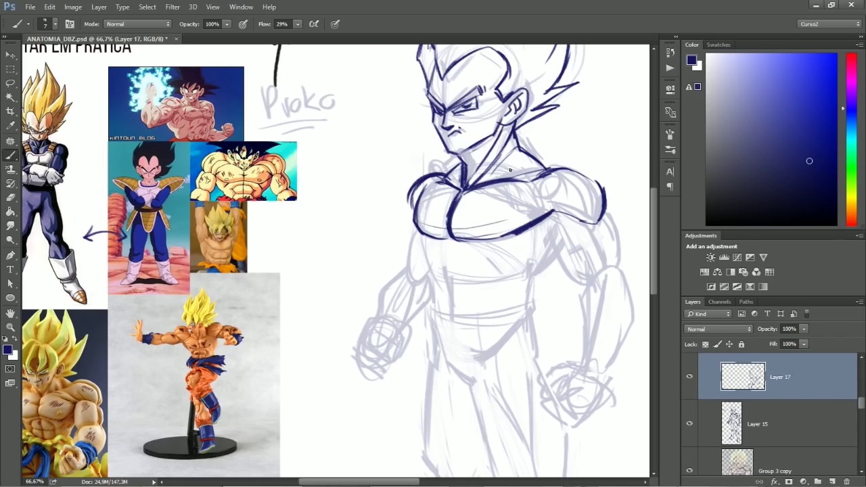
# - Draw the torso's side contours below the chest and the curved arch of the ribcage
pyautogui.press('e')
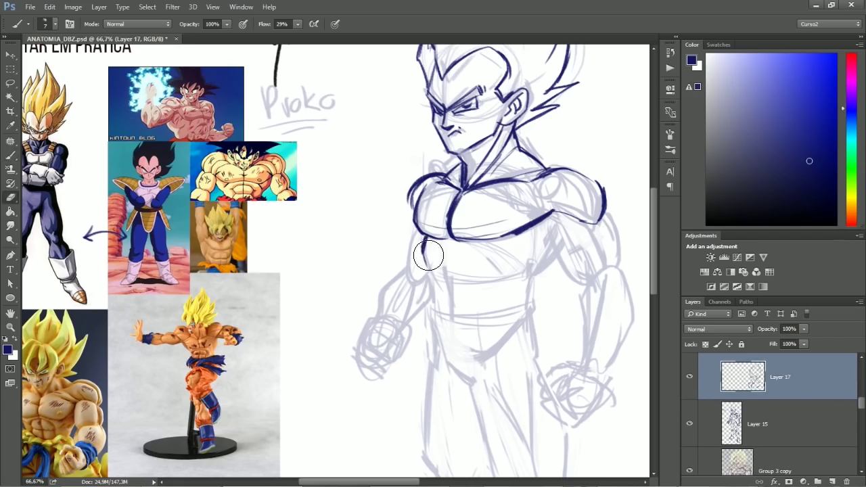
pyautogui.press('b')
pyautogui.moveTo(420, 235)
pyautogui.mouseDown()
pyautogui.moveTo(430, 273)
pyautogui.moveTo(491, 255)
pyautogui.moveTo(511, 278)
pyautogui.moveTo(433, 258)
pyautogui.moveTo(511, 278)
pyautogui.mouseUp()
pyautogui.moveTo(561, 240); pyautogui.dragTo(542, 265)
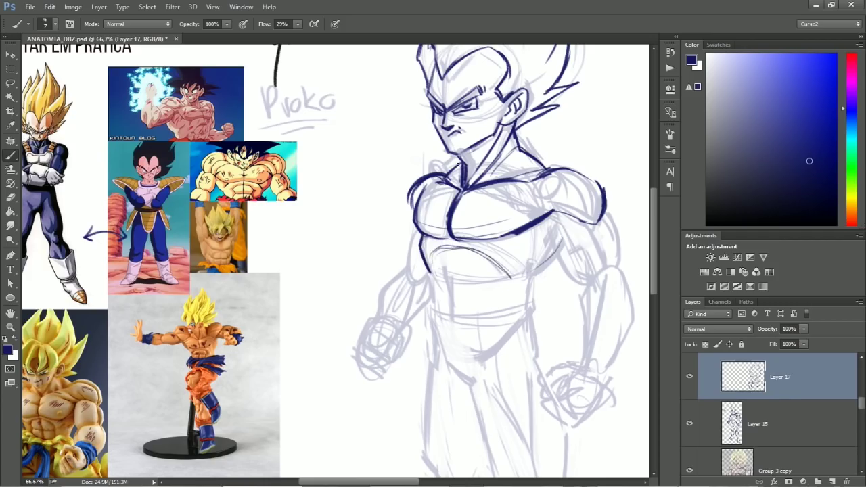
# - Draw the ribcage guide line and the left lat contour, continuing its line down to the waist
pyautogui.moveTo(466, 193)
pyautogui.mouseDown()
pyautogui.moveTo(525, 271)
pyautogui.moveTo(535, 235)
pyautogui.moveTo(539, 246)
pyautogui.mouseUp()
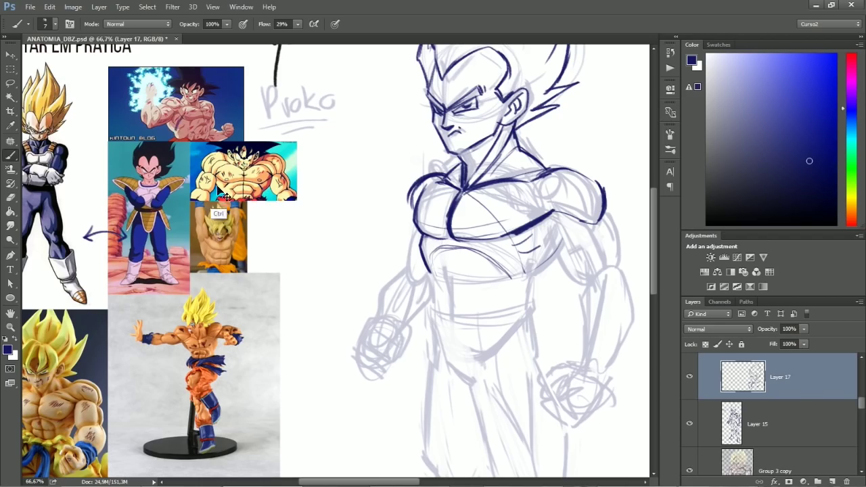
pyautogui.press('e')
pyautogui.moveTo(525, 269)
pyautogui.mouseDown()
pyautogui.moveTo(543, 246)
pyautogui.moveTo(534, 271)
pyautogui.mouseUp()
pyautogui.press('b')
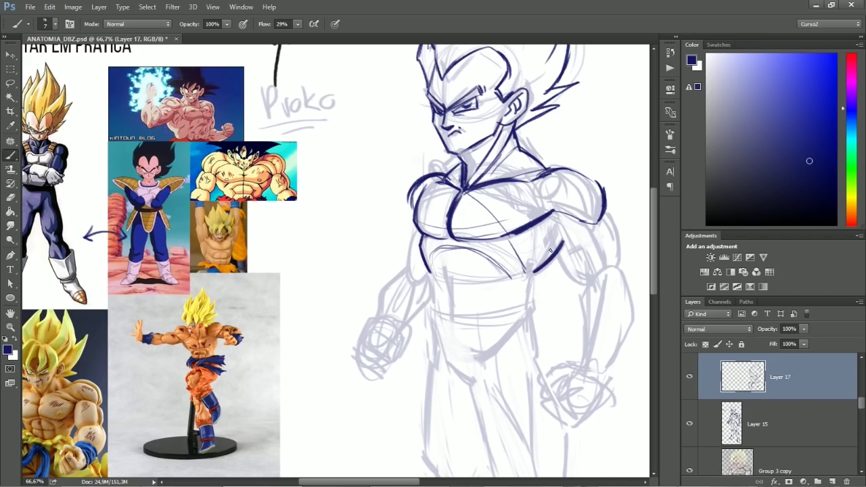
pyautogui.moveTo(545, 248); pyautogui.dragTo(527, 308)
pyautogui.hotkey('ctrl', 'z')
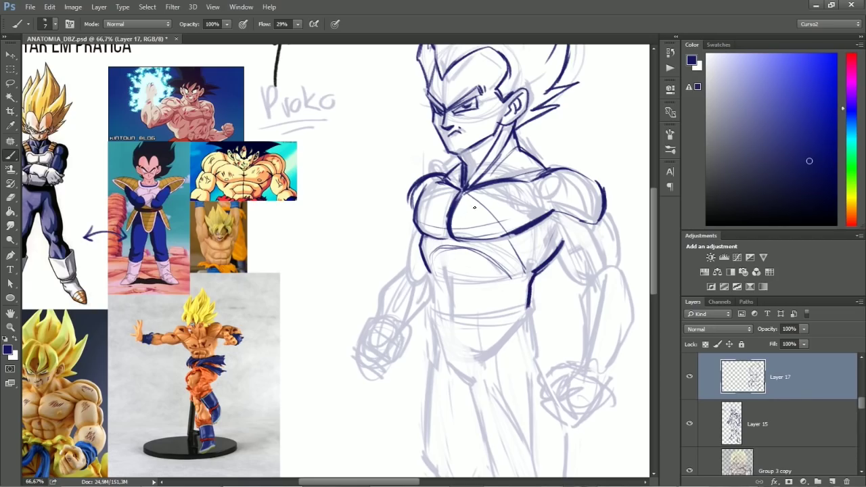
# - Draw the abdomen's vertical center line and the first angular contours of the upper abdominal block
pyautogui.moveTo(445, 246)
pyautogui.mouseDown()
pyautogui.moveTo(458, 277)
pyautogui.moveTo(455, 316)
pyautogui.mouseUp()
pyautogui.moveTo(454, 278); pyautogui.dragTo(455, 321)
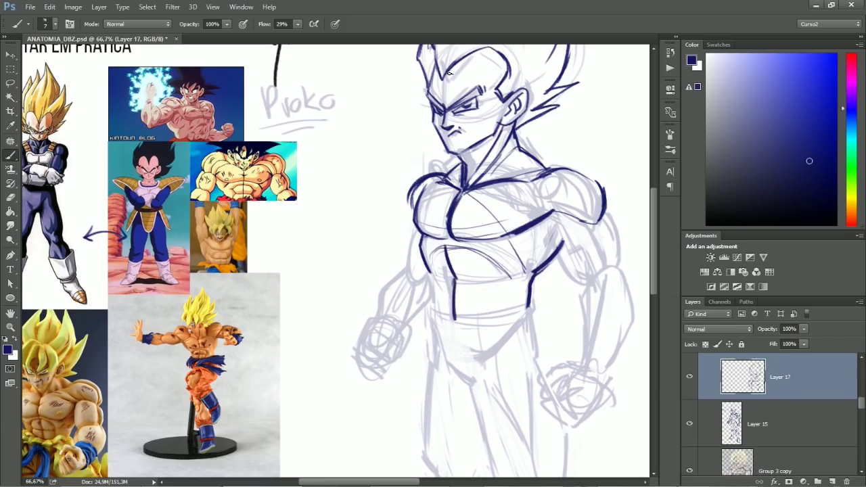
pyautogui.moveTo(442, 276)
pyautogui.mouseDown()
pyautogui.moveTo(470, 280)
pyautogui.moveTo(480, 270)
pyautogui.moveTo(437, 246)
pyautogui.moveTo(477, 256)
pyautogui.moveTo(487, 285)
pyautogui.moveTo(451, 285)
pyautogui.mouseUp()
pyautogui.press('e')
pyautogui.press('b')
pyautogui.moveTo(472, 251); pyautogui.dragTo(487, 266)
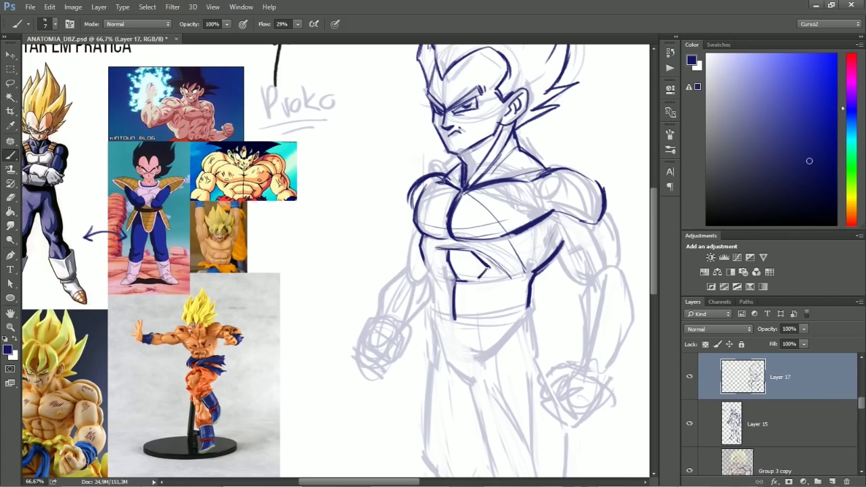
# - Complete the upper abdominal block and outline the lower abdominal pair and the right side of the waist
pyautogui.moveTo(439, 279); pyautogui.dragTo(484, 266)
pyautogui.moveTo(478, 285); pyautogui.dragTo(487, 305)
pyautogui.moveTo(440, 280)
pyautogui.mouseDown()
pyautogui.moveTo(443, 314)
pyautogui.moveTo(487, 304)
pyautogui.moveTo(482, 311)
pyautogui.moveTo(440, 290)
pyautogui.moveTo(444, 319)
pyautogui.moveTo(482, 314)
pyautogui.mouseUp()
pyautogui.press('e')
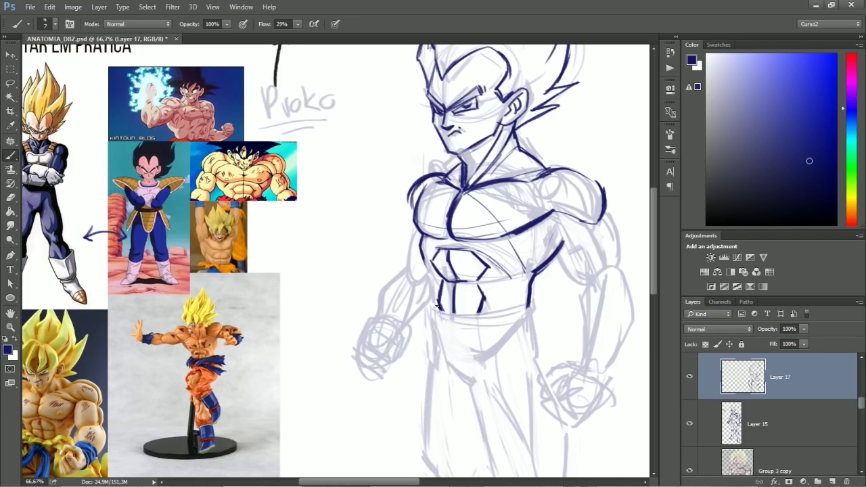
pyautogui.press('b')
pyautogui.moveTo(430, 273); pyautogui.dragTo(432, 315)
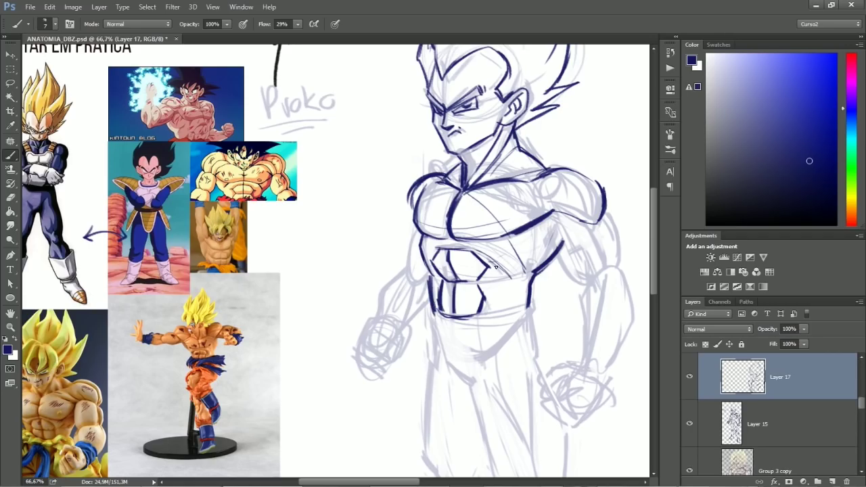
# - Draw both outer hip contours and the angled pelvis line leading down to the crotch
pyautogui.moveTo(498, 336); pyautogui.dragTo(499, 293)
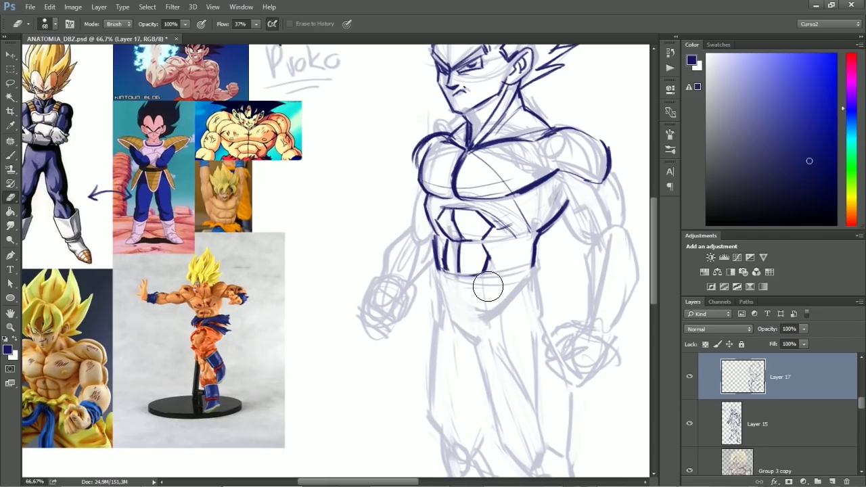
pyautogui.press('e')
pyautogui.moveTo(441, 285)
pyautogui.mouseDown()
pyautogui.moveTo(474, 286)
pyautogui.moveTo(439, 280)
pyautogui.moveTo(453, 332)
pyautogui.moveTo(491, 350)
pyautogui.mouseUp()
pyautogui.press('b')
pyautogui.hotkey('ctrl', 'z')
pyautogui.press('e')
pyautogui.press('b')
pyautogui.moveTo(436, 264); pyautogui.dragTo(437, 367)
pyautogui.moveTo(534, 263)
pyautogui.mouseDown()
pyautogui.moveTo(547, 329)
pyautogui.moveTo(532, 267)
pyautogui.moveTo(522, 277)
pyautogui.mouseUp()
pyautogui.moveTo(395, 214)
pyautogui.mouseDown()
pyautogui.moveTo(397, 301)
pyautogui.moveTo(393, 268)
pyautogui.mouseUp()
# - Draw the figure's left upper arm with the biceps and triceps contours below the shoulder
pyautogui.press('e')
pyautogui.moveTo(560, 204); pyautogui.dragTo(539, 223)
pyautogui.moveTo(507, 252); pyautogui.dragTo(548, 248)
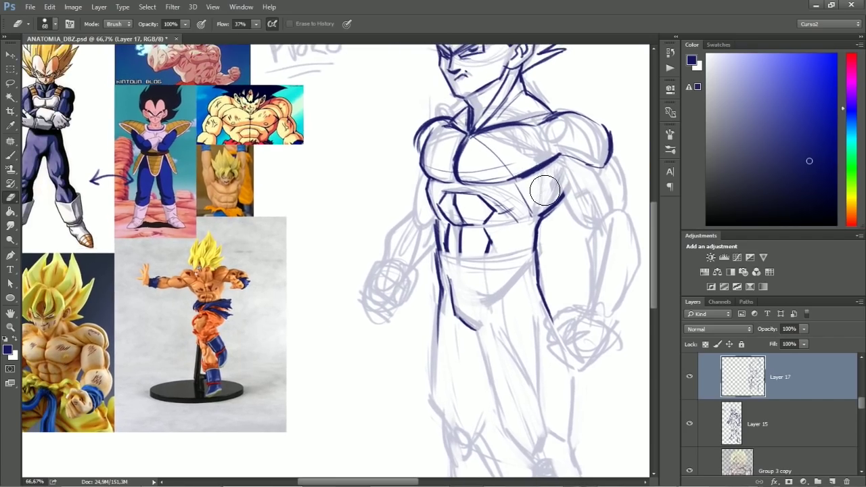
pyautogui.press('b')
pyautogui.moveTo(563, 158)
pyautogui.mouseDown()
pyautogui.moveTo(575, 217)
pyautogui.moveTo(565, 200)
pyautogui.moveTo(586, 224)
pyautogui.mouseUp()
pyautogui.moveTo(588, 166)
pyautogui.mouseDown()
pyautogui.moveTo(607, 203)
pyautogui.moveTo(599, 212)
pyautogui.mouseUp()
pyautogui.moveTo(614, 156)
pyautogui.mouseDown()
pyautogui.moveTo(622, 193)
pyautogui.moveTo(618, 166)
pyautogui.moveTo(624, 205)
pyautogui.mouseUp()
pyautogui.moveTo(624, 189); pyautogui.dragTo(624, 206)
# - Draw the left forearm's inner and outer contours from the elbow tapering to the wrist
pyautogui.moveTo(607, 268)
pyautogui.mouseDown()
pyautogui.moveTo(577, 264)
pyautogui.moveTo(580, 295)
pyautogui.mouseUp()
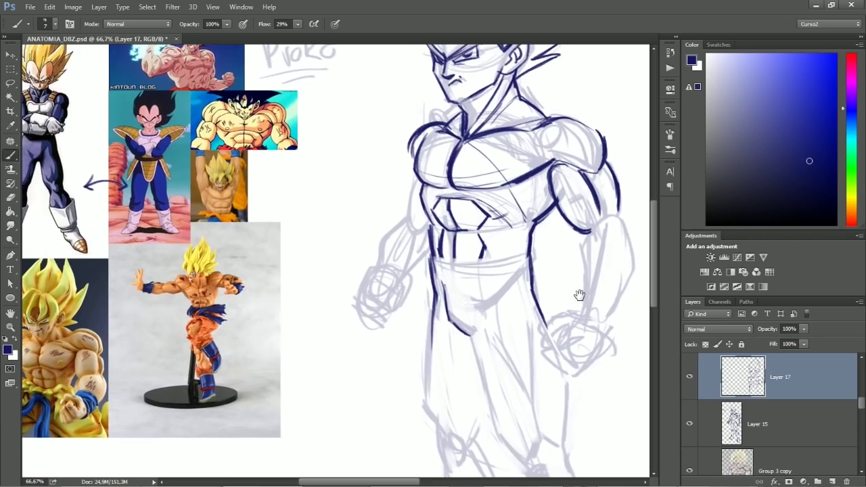
pyautogui.moveTo(621, 204)
pyautogui.mouseDown()
pyautogui.moveTo(633, 264)
pyautogui.moveTo(590, 229)
pyautogui.moveTo(604, 222)
pyautogui.moveTo(578, 247)
pyautogui.moveTo(576, 284)
pyautogui.mouseUp()
pyautogui.moveTo(577, 251); pyautogui.dragTo(582, 312)
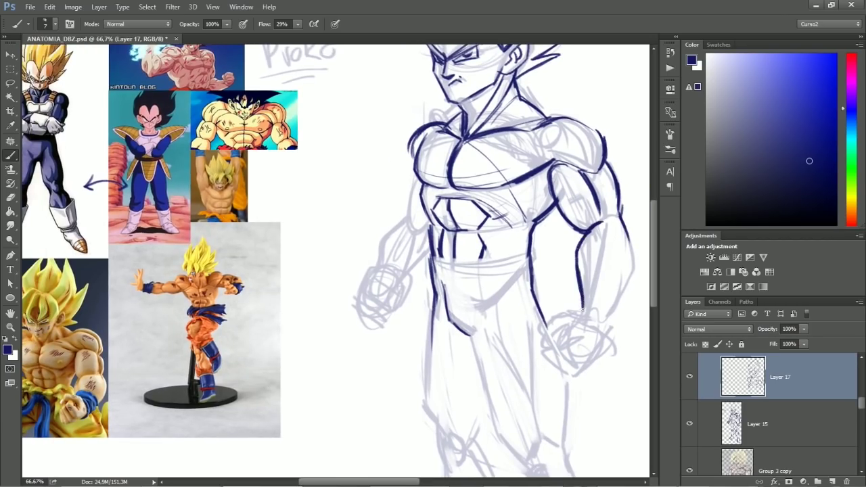
pyautogui.moveTo(611, 228); pyautogui.dragTo(607, 272)
pyautogui.moveTo(623, 227)
pyautogui.mouseDown()
pyautogui.moveTo(635, 257)
pyautogui.moveTo(607, 312)
pyautogui.mouseUp()
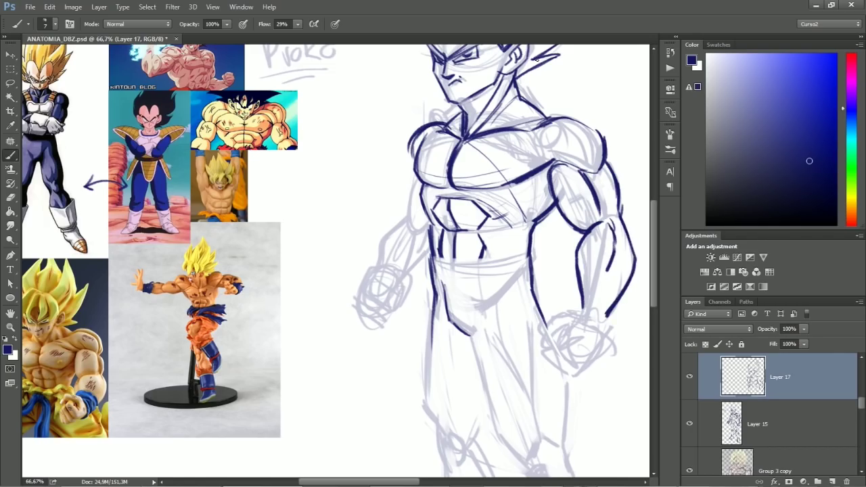
# - Add small arrows pointing at the left arm's outer triceps and inner elbow
pyautogui.moveTo(636, 167); pyautogui.dragTo(624, 178)
pyautogui.moveTo(624, 170); pyautogui.dragTo(634, 178)
pyautogui.moveTo(545, 249); pyautogui.dragTo(566, 233)
# - Draw the figure's right upper arm and both contours of its forearm down to the wrist
pyautogui.moveTo(418, 174)
pyautogui.mouseDown()
pyautogui.moveTo(404, 229)
pyautogui.moveTo(429, 226)
pyautogui.mouseUp()
pyautogui.moveTo(410, 194); pyautogui.dragTo(402, 236)
pyautogui.moveTo(404, 220)
pyautogui.mouseDown()
pyautogui.moveTo(392, 225)
pyautogui.moveTo(377, 268)
pyautogui.mouseUp()
pyautogui.moveTo(417, 236); pyautogui.dragTo(404, 267)
pyautogui.moveTo(433, 248); pyautogui.dragTo(397, 291)
# - Draw the clenched left fist with its outer outline, thumb and folded fingers
pyautogui.moveTo(586, 302)
pyautogui.mouseDown()
pyautogui.moveTo(553, 319)
pyautogui.moveTo(544, 339)
pyautogui.moveTo(555, 346)
pyautogui.moveTo(566, 334)
pyautogui.moveTo(580, 345)
pyautogui.moveTo(570, 350)
pyautogui.mouseUp()
pyautogui.moveTo(560, 327); pyautogui.dragTo(558, 362)
pyautogui.moveTo(556, 358)
pyautogui.mouseDown()
pyautogui.moveTo(586, 362)
pyautogui.moveTo(581, 376)
pyautogui.mouseUp()
pyautogui.moveTo(601, 331)
pyautogui.mouseDown()
pyautogui.moveTo(595, 359)
pyautogui.moveTo(581, 369)
pyautogui.moveTo(564, 315)
pyautogui.moveTo(556, 318)
pyautogui.moveTo(553, 348)
pyautogui.moveTo(567, 335)
pyautogui.moveTo(580, 347)
pyautogui.moveTo(556, 360)
pyautogui.moveTo(582, 362)
pyautogui.mouseUp()
pyautogui.press('e')
pyautogui.press('b')
pyautogui.moveTo(546, 348)
pyautogui.mouseDown()
pyautogui.moveTo(548, 366)
pyautogui.moveTo(590, 365)
pyautogui.mouseUp()
pyautogui.moveTo(546, 371); pyautogui.dragTo(545, 338)
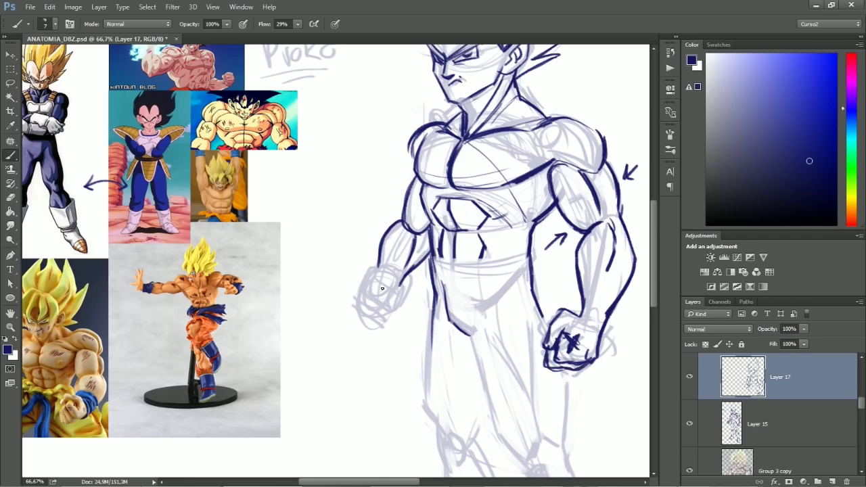
# - Block in the clenched right fist with the back of the hand, thumb and rounded fingers
pyautogui.moveTo(370, 276)
pyautogui.mouseDown()
pyautogui.moveTo(367, 299)
pyautogui.moveTo(390, 306)
pyautogui.moveTo(371, 289)
pyautogui.moveTo(356, 312)
pyautogui.mouseUp()
pyautogui.moveTo(358, 313); pyautogui.dragTo(360, 312)
pyautogui.moveTo(380, 304)
pyautogui.mouseDown()
pyautogui.moveTo(364, 320)
pyautogui.moveTo(400, 326)
pyautogui.mouseUp()
pyautogui.moveTo(394, 296); pyautogui.dragTo(404, 298)
pyautogui.moveTo(404, 283); pyautogui.dragTo(401, 304)
pyautogui.press('e')
pyautogui.moveTo(371, 276); pyautogui.dragTo(359, 292)
pyautogui.press('b')
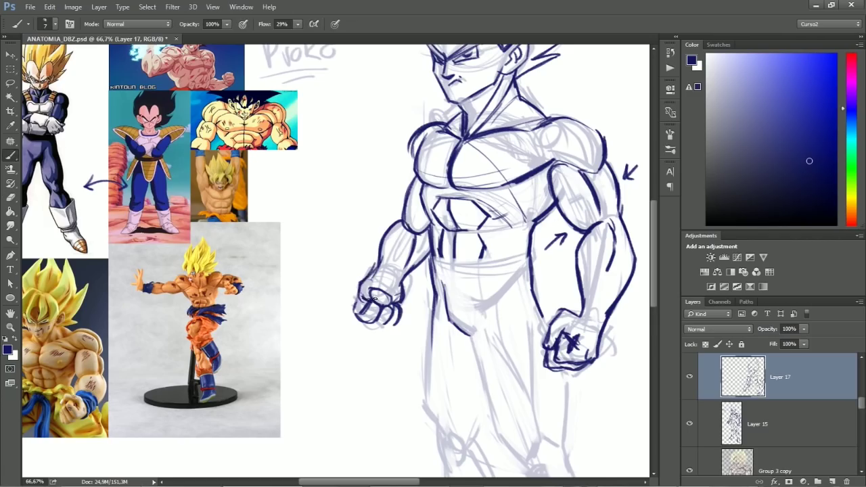
# - Refine the right fist with angular outer contours and finger divisions, erasing stray lines around it
pyautogui.moveTo(354, 306)
pyautogui.mouseDown()
pyautogui.moveTo(359, 321)
pyautogui.moveTo(383, 328)
pyautogui.moveTo(353, 306)
pyautogui.mouseUp()
pyautogui.press('e')
pyautogui.press('b')
pyautogui.moveTo(362, 291); pyautogui.dragTo(358, 317)
pyautogui.moveTo(354, 314)
pyautogui.mouseDown()
pyautogui.moveTo(391, 326)
pyautogui.moveTo(406, 307)
pyautogui.moveTo(403, 329)
pyautogui.moveTo(393, 317)
pyautogui.moveTo(375, 324)
pyautogui.moveTo(374, 304)
pyautogui.moveTo(366, 313)
pyautogui.moveTo(379, 313)
pyautogui.moveTo(375, 323)
pyautogui.moveTo(374, 305)
pyautogui.moveTo(394, 317)
pyautogui.mouseUp()
pyautogui.press('e')
pyautogui.press('b')
pyautogui.press('e')
pyautogui.press('b')
pyautogui.moveTo(398, 302)
pyautogui.mouseDown()
pyautogui.moveTo(400, 317)
pyautogui.moveTo(354, 277)
pyautogui.moveTo(356, 315)
pyautogui.moveTo(372, 327)
pyautogui.mouseUp()
pyautogui.press('e')
pyautogui.press('b')
pyautogui.press('e')
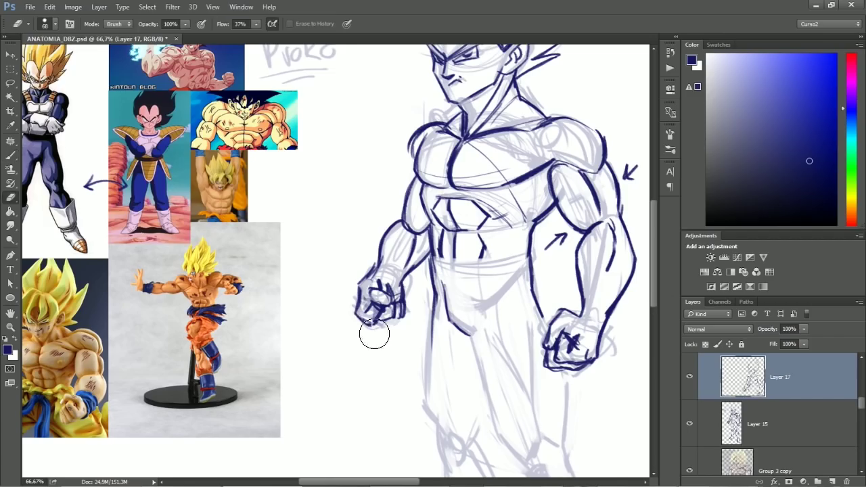
pyautogui.press('b')
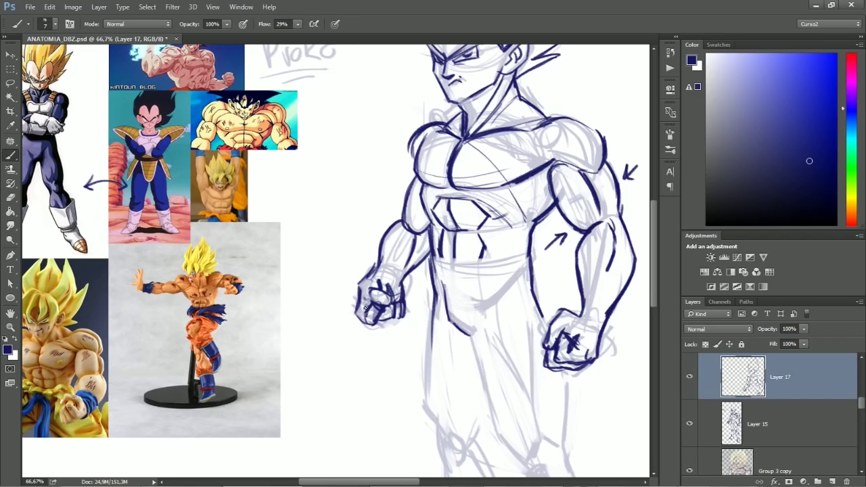
pyautogui.press('e')
pyautogui.moveTo(386, 332); pyautogui.dragTo(380, 322)
pyautogui.press('b')
# - Draw the right thigh's outer and inner contours and the muscle lines converging above the knee
pyautogui.moveTo(484, 320)
pyautogui.mouseDown()
pyautogui.moveTo(462, 257)
pyautogui.moveTo(463, 318)
pyautogui.moveTo(406, 258)
pyautogui.mouseUp()
pyautogui.press('e')
pyautogui.press('b')
pyautogui.moveTo(399, 175); pyautogui.dragTo(388, 284)
pyautogui.moveTo(458, 289); pyautogui.dragTo(438, 226)
pyautogui.moveTo(369, 217)
pyautogui.mouseDown()
pyautogui.moveTo(390, 241)
pyautogui.moveTo(405, 240)
pyautogui.moveTo(422, 188)
pyautogui.moveTo(418, 257)
pyautogui.moveTo(381, 249)
pyautogui.moveTo(384, 271)
pyautogui.moveTo(400, 280)
pyautogui.moveTo(410, 266)
pyautogui.moveTo(393, 254)
pyautogui.moveTo(382, 262)
pyautogui.mouseUp()
pyautogui.hotkey('ctrl', 'alt', 'z')
pyautogui.hotkey('ctrl', 'alt', 'z')
# - Mark the leg of the standing Vegeta reference with a small stroke beside the knee
pyautogui.press('e')
pyautogui.press('space')
pyautogui.moveTo(272, 263)
pyautogui.mouseDown()
pyautogui.moveTo(462, 377)
pyautogui.moveTo(402, 343)
pyautogui.moveTo(449, 391)
pyautogui.mouseUp()
pyautogui.press('b')
pyautogui.moveTo(110, 120); pyautogui.dragTo(124, 122)
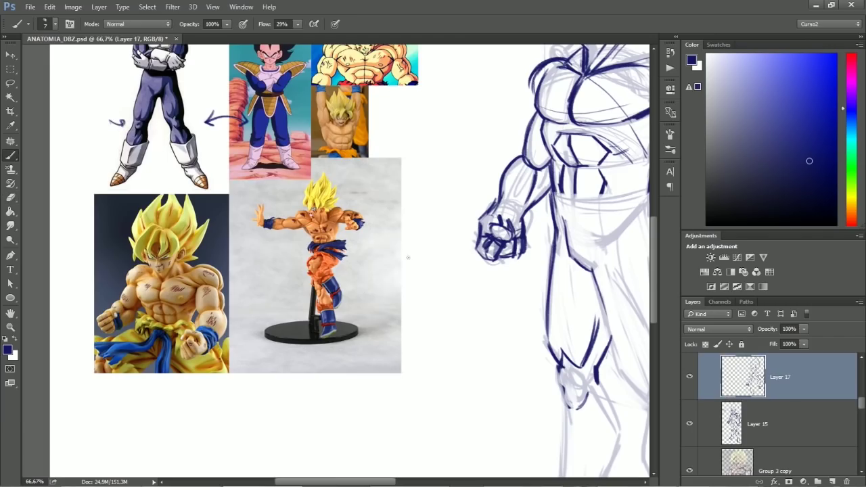
# - Draw the right knee and the calf's curved inner contour down toward the ankle
pyautogui.press('space')
pyautogui.moveTo(492, 301); pyautogui.dragTo(370, 182)
pyautogui.press('e')
pyautogui.press('b')
pyautogui.moveTo(440, 245)
pyautogui.mouseDown()
pyautogui.moveTo(450, 289)
pyautogui.moveTo(496, 310)
pyautogui.moveTo(478, 389)
pyautogui.mouseUp()
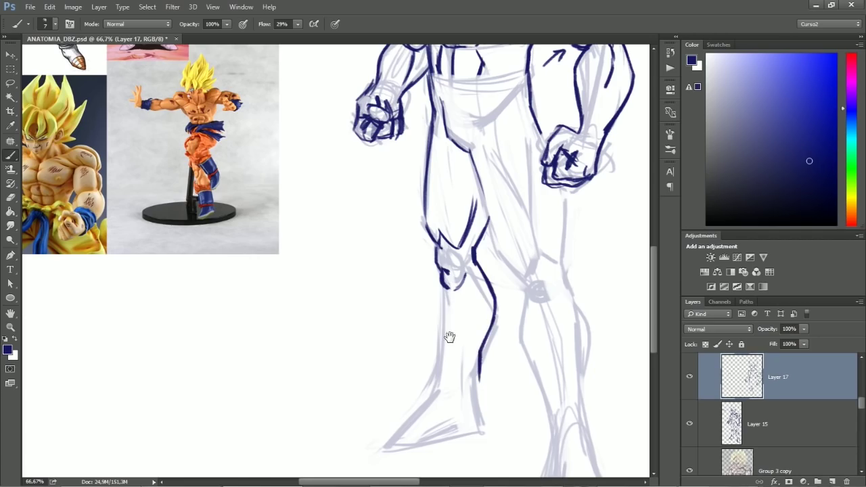
# - Outline the right boot's shaft with its angled upper rim, sides and curved ankle edge
pyautogui.hotkey('ctrl', '-')
pyautogui.moveTo(435, 308)
pyautogui.mouseDown()
pyautogui.moveTo(437, 384)
pyautogui.moveTo(431, 323)
pyautogui.moveTo(459, 305)
pyautogui.moveTo(446, 344)
pyautogui.moveTo(452, 398)
pyautogui.moveTo(458, 389)
pyautogui.moveTo(451, 351)
pyautogui.moveTo(437, 378)
pyautogui.moveTo(409, 367)
pyautogui.moveTo(425, 379)
pyautogui.mouseUp()
pyautogui.press('e')
pyautogui.press('b')
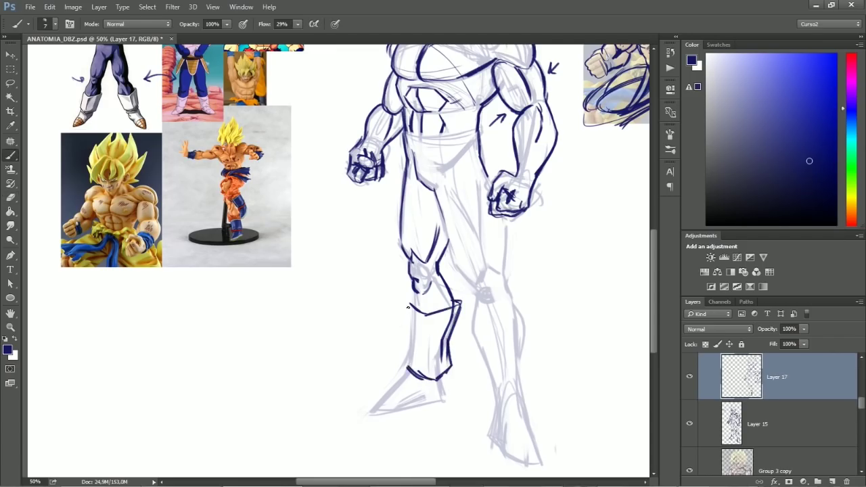
pyautogui.moveTo(406, 301); pyautogui.dragTo(406, 371)
pyautogui.moveTo(414, 292); pyautogui.dragTo(413, 306)
# - Draw the left thigh's contours and inner muscle lines, and add a muscle line to the right thigh
pyautogui.press('space')
pyautogui.moveTo(520, 338)
pyautogui.mouseDown()
pyautogui.moveTo(520, 431)
pyautogui.moveTo(520, 263)
pyautogui.mouseUp()
pyautogui.moveTo(447, 169)
pyautogui.mouseDown()
pyautogui.moveTo(474, 210)
pyautogui.moveTo(504, 162)
pyautogui.moveTo(506, 142)
pyautogui.mouseUp()
pyautogui.moveTo(455, 133); pyautogui.dragTo(480, 179)
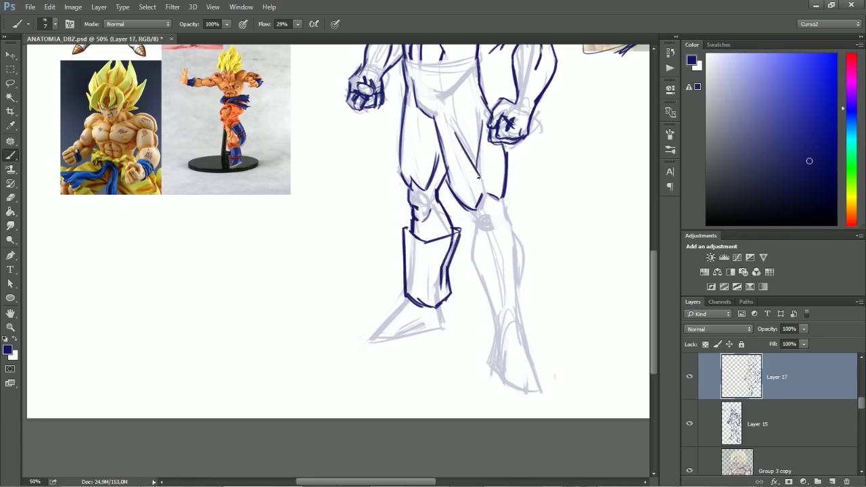
pyautogui.moveTo(409, 164); pyautogui.dragTo(408, 115)
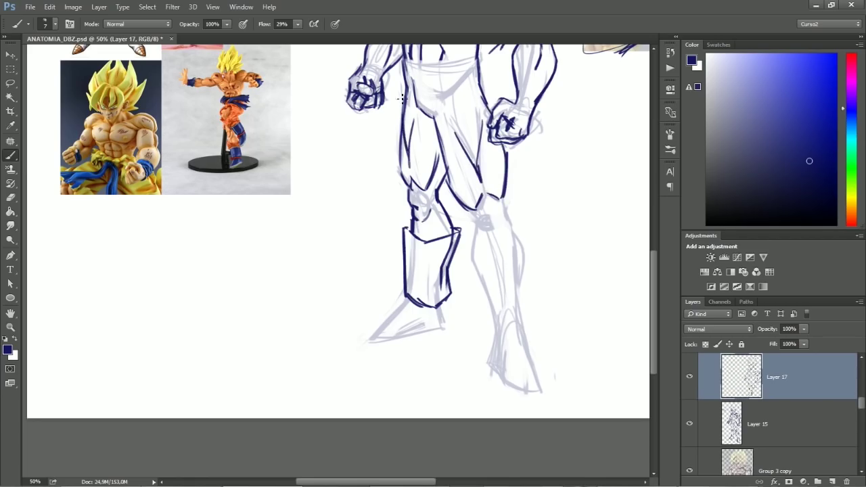
# - Draw the left knee and the left boot's shaft with its rim, sides and curved ankle edge
pyautogui.moveTo(499, 282); pyautogui.dragTo(485, 258)
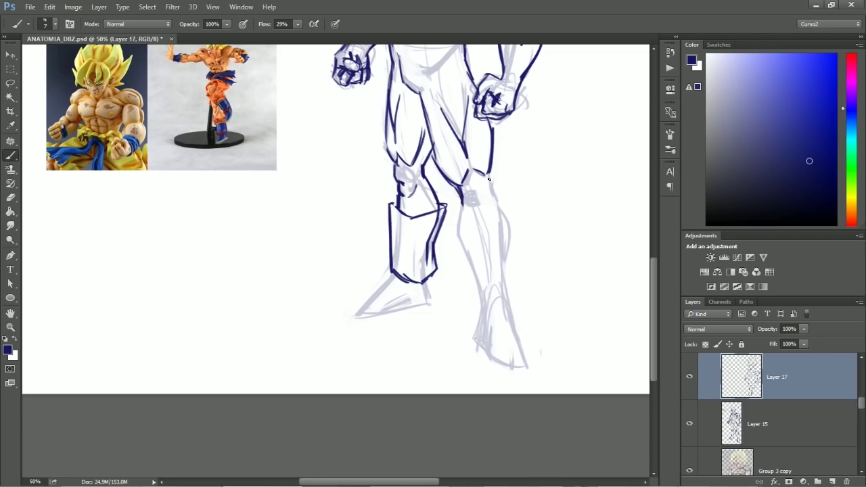
pyautogui.moveTo(462, 204); pyautogui.dragTo(456, 249)
pyautogui.moveTo(494, 196)
pyautogui.mouseDown()
pyautogui.moveTo(506, 230)
pyautogui.moveTo(512, 215)
pyautogui.moveTo(455, 228)
pyautogui.mouseUp()
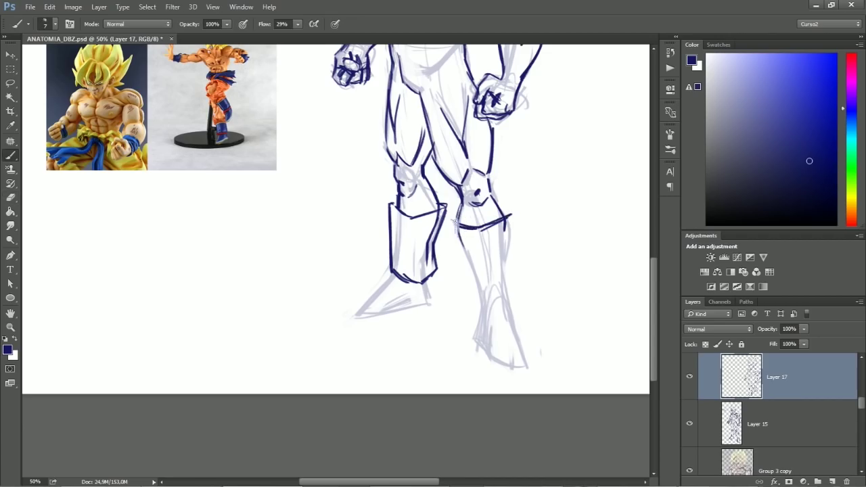
pyautogui.moveTo(452, 225)
pyautogui.mouseDown()
pyautogui.moveTo(473, 295)
pyautogui.moveTo(506, 298)
pyautogui.mouseUp()
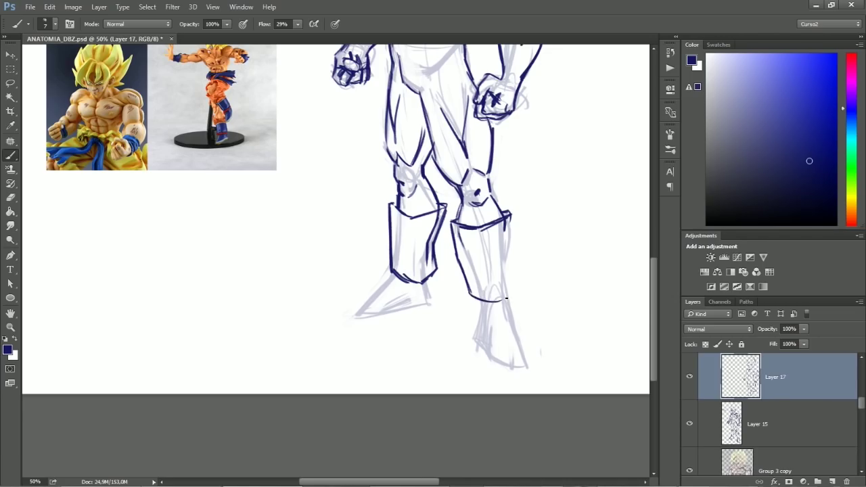
pyautogui.moveTo(511, 224); pyautogui.dragTo(514, 294)
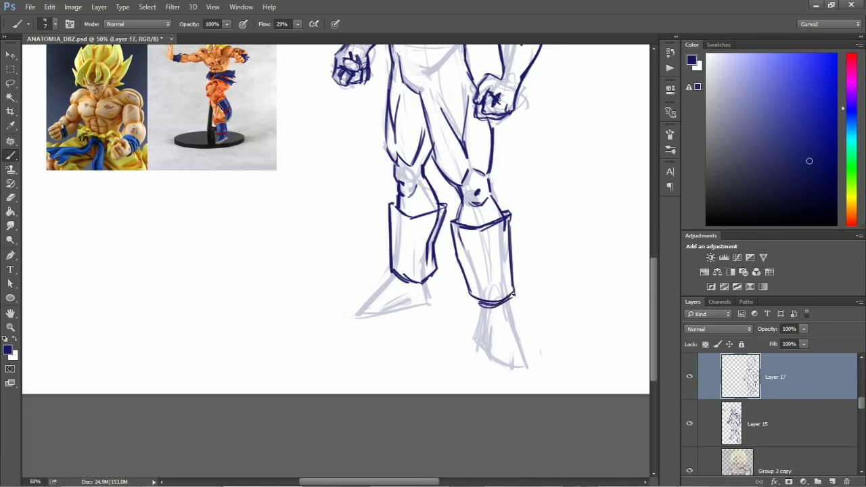
# - Outline both feet below the boot shafts and start the toe cap lines on the right foot
pyautogui.moveTo(370, 211); pyautogui.dragTo(399, 280)
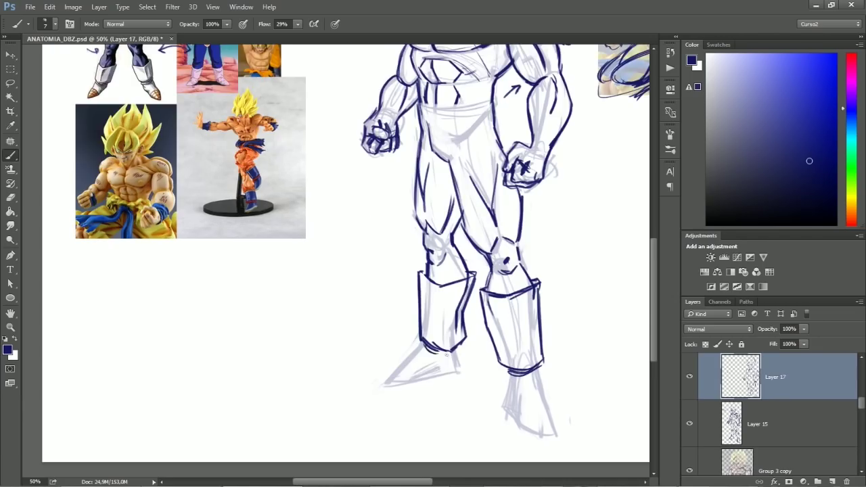
pyautogui.moveTo(461, 350); pyautogui.dragTo(469, 370)
pyautogui.moveTo(424, 344)
pyautogui.mouseDown()
pyautogui.moveTo(385, 387)
pyautogui.moveTo(470, 370)
pyautogui.moveTo(524, 416)
pyautogui.mouseUp()
pyautogui.moveTo(540, 367)
pyautogui.mouseDown()
pyautogui.moveTo(551, 402)
pyautogui.moveTo(532, 424)
pyautogui.moveTo(565, 429)
pyautogui.mouseUp()
pyautogui.press('e')
pyautogui.press('b')
pyautogui.moveTo(548, 395)
pyautogui.mouseDown()
pyautogui.moveTo(561, 427)
pyautogui.moveTo(559, 399)
pyautogui.moveTo(563, 428)
pyautogui.mouseUp()
pyautogui.press('e')
pyautogui.press('b')
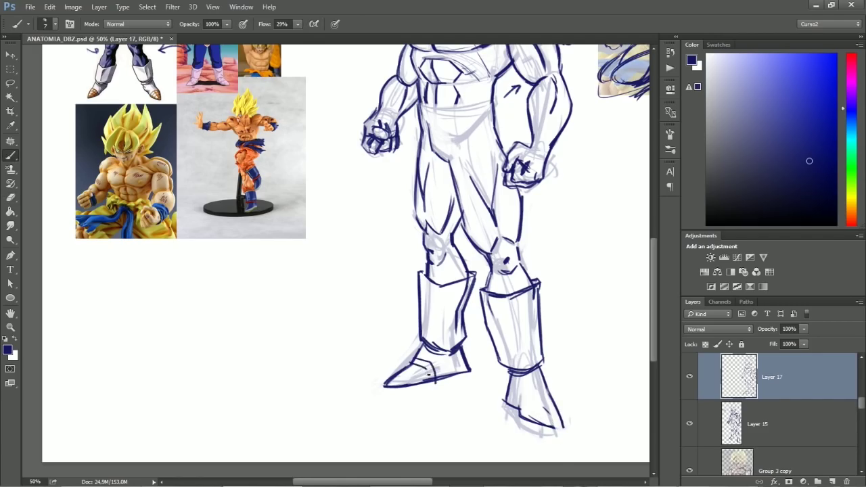
# - Undo the first toe cap lines and redraw the toe cap bands across both feet
pyautogui.hotkey('ctrl', 'alt', 'z')
pyautogui.hotkey('ctrl', 'alt', 'z')
pyautogui.moveTo(413, 364); pyautogui.dragTo(428, 382)
pyautogui.hotkey('ctrl', 'z')
pyautogui.moveTo(522, 408)
pyautogui.mouseDown()
pyautogui.moveTo(547, 394)
pyautogui.moveTo(538, 421)
pyautogui.moveTo(565, 425)
pyautogui.mouseUp()
# - Erase and redraw the bottom of the lower abdominal block and the contours on both sides of the waist
pyautogui.moveTo(549, 192); pyautogui.dragTo(558, 325)
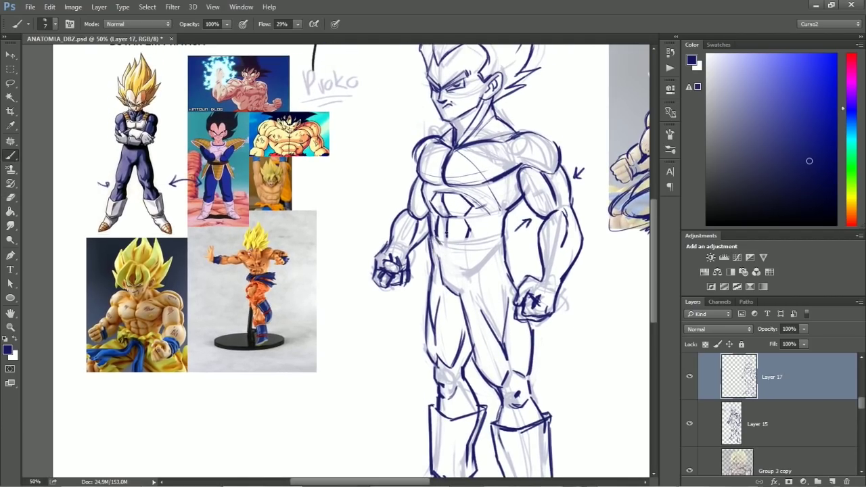
pyautogui.press('e')
pyautogui.moveTo(464, 239); pyautogui.dragTo(435, 257)
pyautogui.press('b')
pyautogui.moveTo(427, 226); pyautogui.dragTo(434, 268)
pyautogui.press('b')
pyautogui.moveTo(503, 215); pyautogui.dragTo(508, 269)
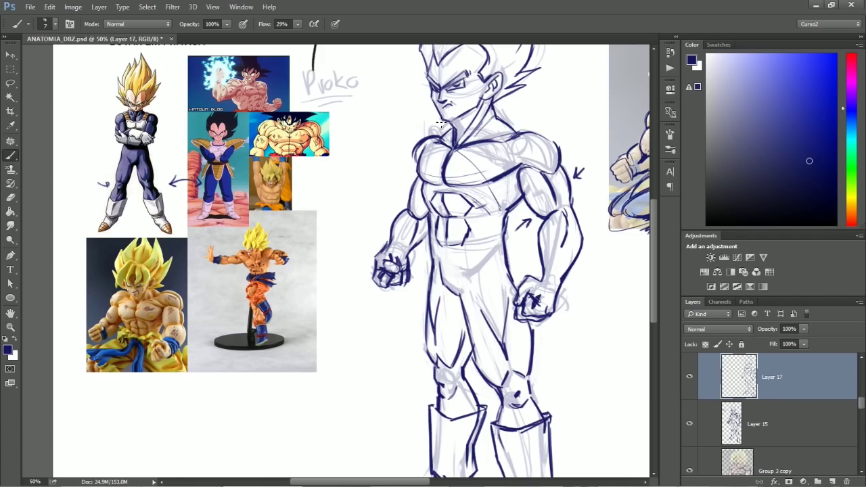
# - Touch up the waist and hip contours with small eraser and brush corrections
pyautogui.hotkey('ctrl', '-')
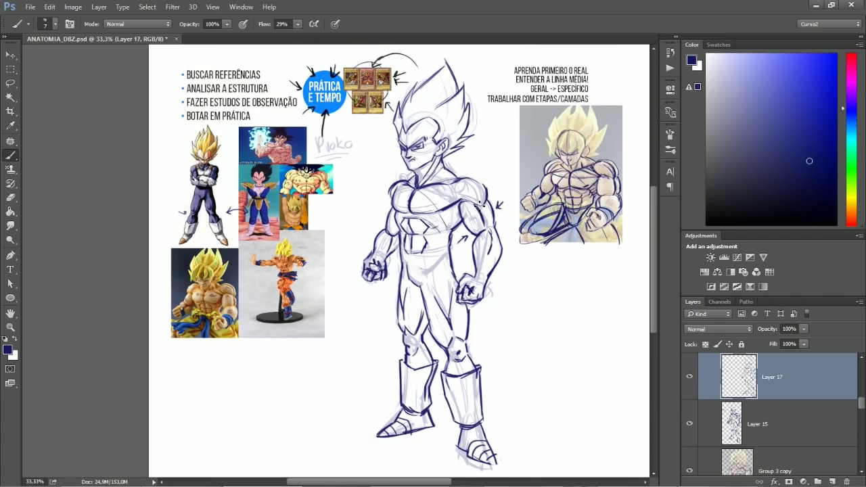
pyautogui.press('e')
pyautogui.press('b')
pyautogui.moveTo(405, 256); pyautogui.dragTo(417, 288)
pyautogui.press('e')
pyautogui.moveTo(455, 239); pyautogui.dragTo(453, 264)
pyautogui.press('b')
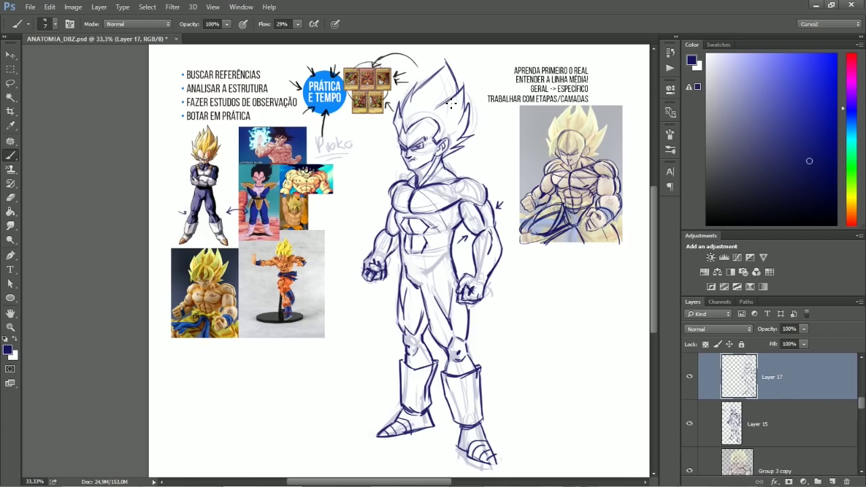
pyautogui.press('l')
pyautogui.moveTo(355, 222)
pyautogui.mouseDown()
pyautogui.moveTo(365, 303)
pyautogui.moveTo(398, 269)
pyautogui.moveTo(437, 257)
pyautogui.moveTo(468, 305)
pyautogui.moveTo(499, 303)
pyautogui.moveTo(510, 231)
pyautogui.moveTo(493, 194)
pyautogui.moveTo(487, 42)
pyautogui.moveTo(368, 138)
pyautogui.moveTo(358, 210)
pyautogui.mouseUp()
pyautogui.moveTo(474, 226); pyautogui.dragTo(477, 240)
pyautogui.hotkey('ctrl', 'd')
# - Hide the rough sketch on Layer 15 and rework the pelvis and diagonal hip crease lines of the line art
pyautogui.click(689, 424)
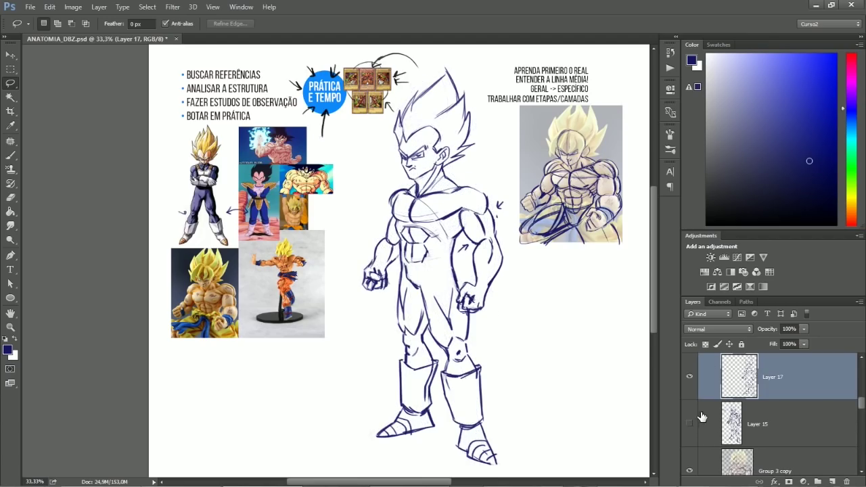
pyautogui.moveTo(467, 304)
pyautogui.mouseDown()
pyautogui.moveTo(456, 268)
pyautogui.moveTo(447, 297)
pyautogui.mouseUp()
pyautogui.press('e')
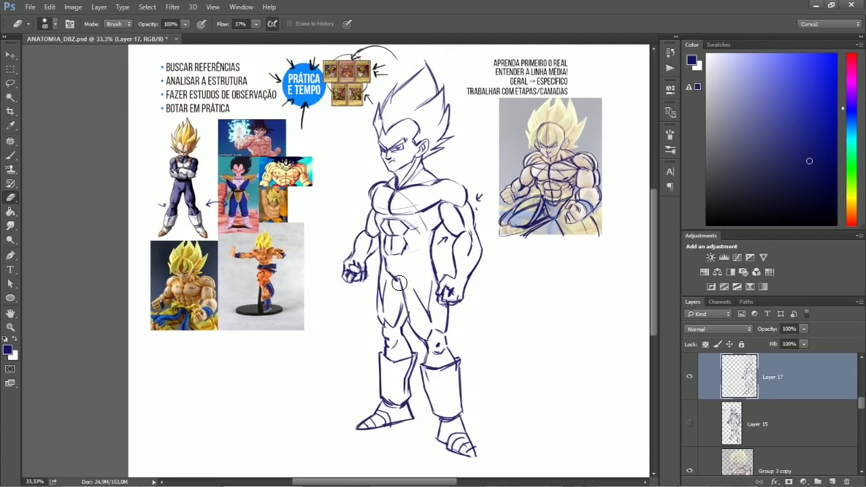
pyautogui.press('b')
pyautogui.press('e')
pyautogui.press('b')
pyautogui.press('e')
pyautogui.moveTo(395, 276)
pyautogui.mouseDown()
pyautogui.moveTo(391, 270)
pyautogui.moveTo(406, 302)
pyautogui.moveTo(388, 277)
pyautogui.moveTo(414, 268)
pyautogui.mouseUp()
pyautogui.press('b')
pyautogui.press('e')
pyautogui.press('b')
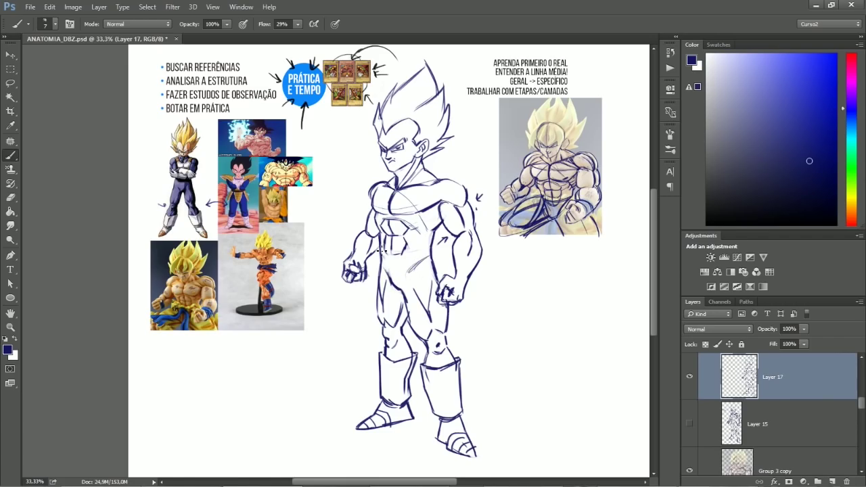
pyautogui.hotkey('ctrl', '-')
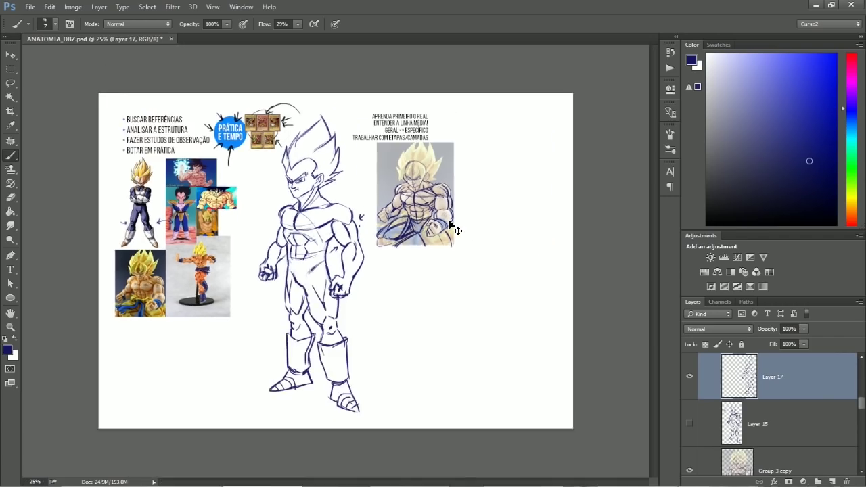
# - Undo the most recent line art edits and hide the rough sketch on Layer 15
pyautogui.hotkey('ctrl', '+')
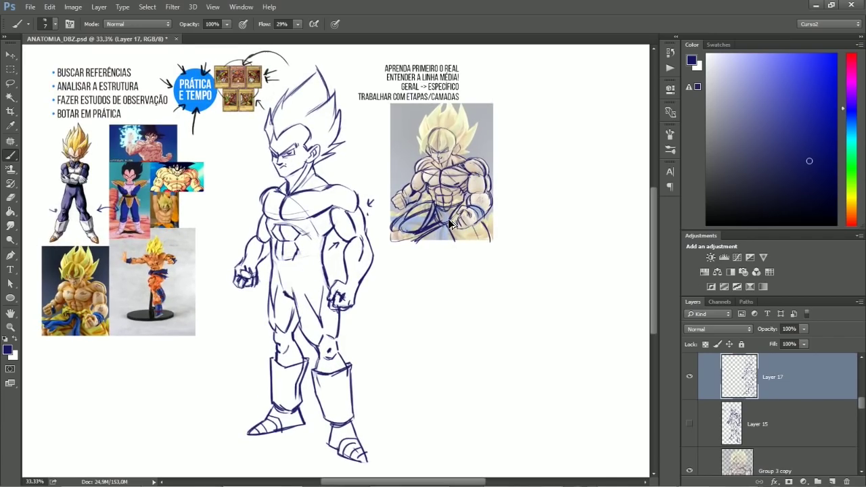
pyautogui.hotkey('ctrl', 'alt', 'z')
pyautogui.hotkey('ctrl', 'alt', 'z')
pyautogui.hotkey('ctrl', 'alt', 'z')
pyautogui.hotkey('ctrl', 'alt', 'z')
pyautogui.hotkey('ctrl', 'alt', 'z')
pyautogui.hotkey('ctrl', 'alt', 'z')
pyautogui.hotkey('ctrl', 'alt', 'z')
pyautogui.hotkey('ctrl', 'alt', 'z')
pyautogui.hotkey('ctrl', 'alt', 'z')
pyautogui.moveTo(321, 293); pyautogui.dragTo(401, 279)
pyautogui.click(689, 423)
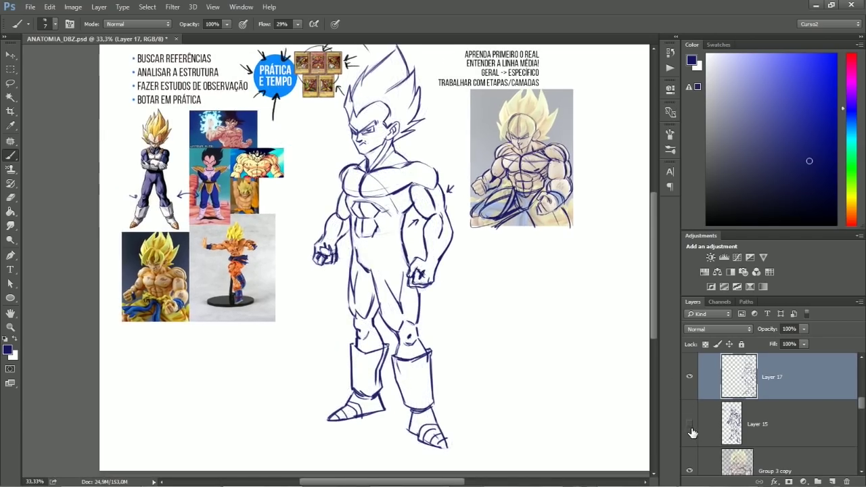
# - Lasso the figure's head, torso and both arms down to the waist, shift them slightly down, and deselect
pyautogui.moveTo(442, 290); pyautogui.dragTo(474, 311)
pyautogui.press('l')
pyautogui.moveTo(318, 293)
pyautogui.mouseDown()
pyautogui.moveTo(338, 336)
pyautogui.moveTo(361, 298)
pyautogui.moveTo(404, 298)
pyautogui.moveTo(415, 329)
pyautogui.moveTo(468, 297)
pyautogui.moveTo(473, 146)
pyautogui.moveTo(335, 163)
pyautogui.moveTo(312, 271)
pyautogui.moveTo(318, 294)
pyautogui.mouseUp()
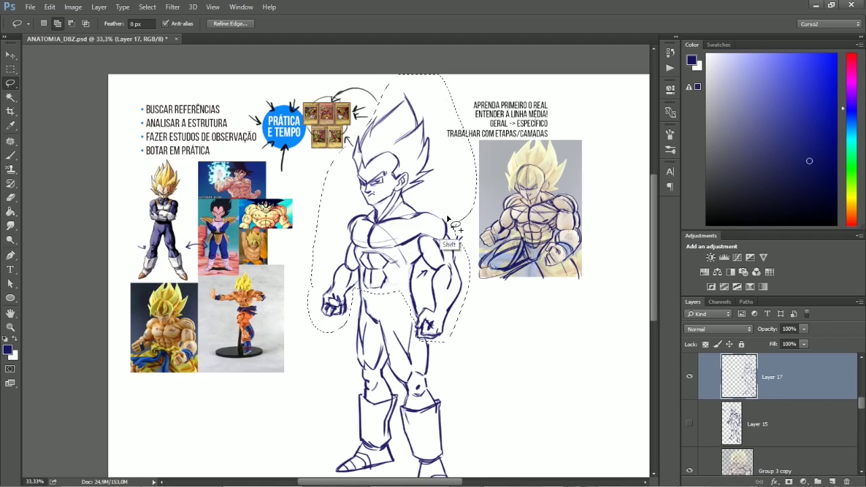
pyautogui.press('shift')
pyautogui.moveTo(449, 225); pyautogui.dragTo(450, 251)
pyautogui.hotkey('ctrl', 'd')
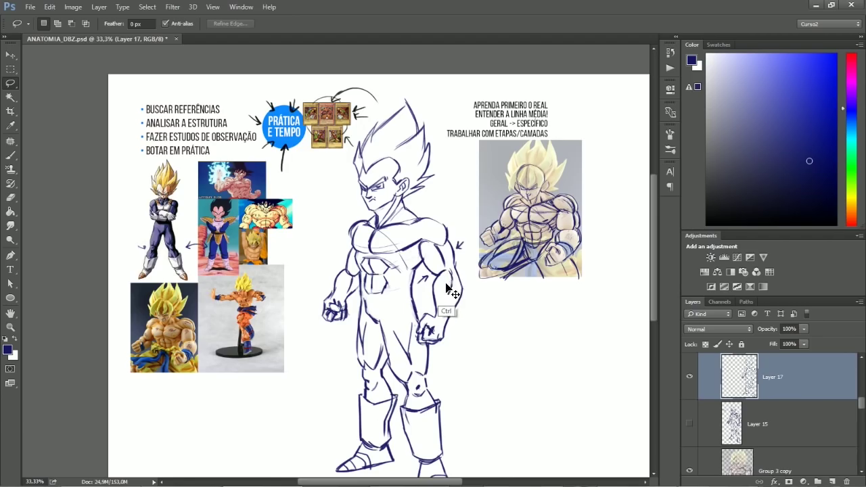
# - Erase the wrist lines and draw flared glove cuffs around both forearms
pyautogui.press('b')
pyautogui.press('e')
pyautogui.moveTo(441, 321)
pyautogui.mouseDown()
pyautogui.moveTo(440, 299)
pyautogui.moveTo(429, 315)
pyautogui.moveTo(464, 301)
pyautogui.moveTo(448, 325)
pyautogui.mouseUp()
pyautogui.press('b')
pyautogui.moveTo(429, 294)
pyautogui.mouseDown()
pyautogui.moveTo(433, 316)
pyautogui.moveTo(443, 317)
pyautogui.mouseUp()
pyautogui.moveTo(332, 285); pyautogui.dragTo(334, 272)
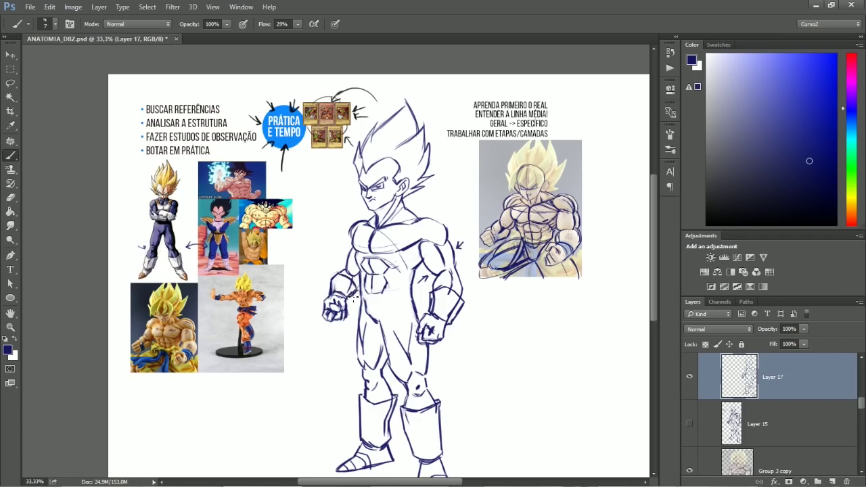
# - Erase the fist of the arm farther from the viewer and redraw it as a blocky gloved hand below the cuff
pyautogui.press('e')
pyautogui.press('b')
pyautogui.press('e')
pyautogui.moveTo(326, 322); pyautogui.dragTo(332, 299)
pyautogui.press('b')
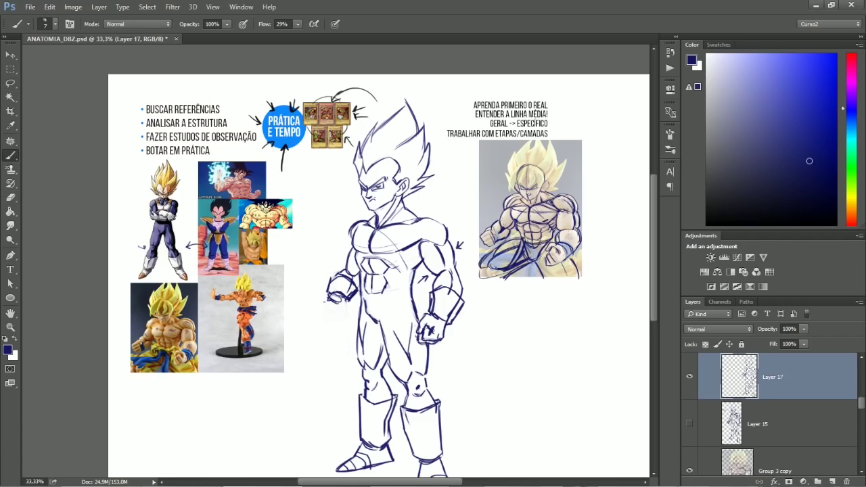
pyautogui.moveTo(338, 308)
pyautogui.mouseDown()
pyautogui.moveTo(350, 316)
pyautogui.moveTo(352, 299)
pyautogui.mouseUp()
# - Rework the torso's side contour beside the nearer arm with small eraser and brush strokes
pyautogui.moveTo(442, 372); pyautogui.dragTo(451, 289)
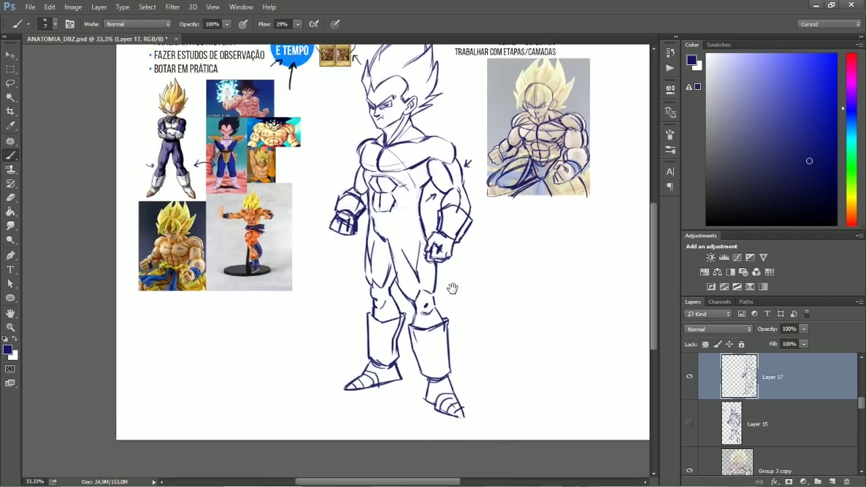
pyautogui.scroll(2, 406, 223)
pyautogui.press('e')
pyautogui.press('b')
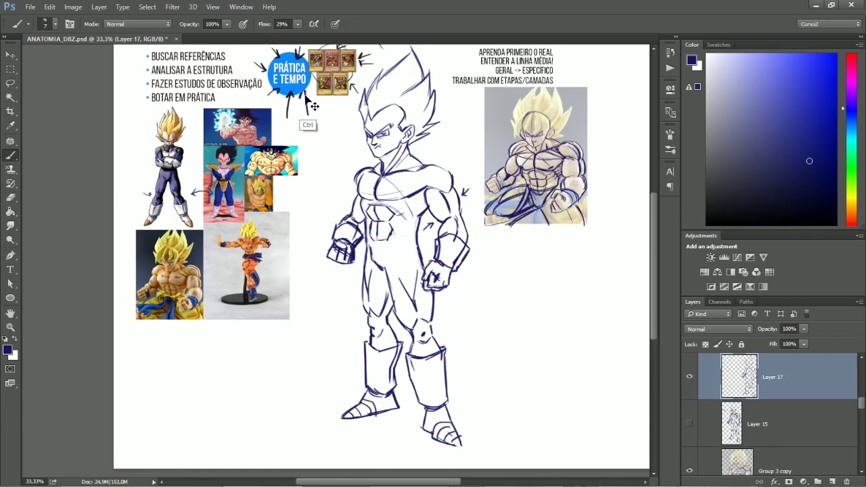
pyautogui.moveTo(471, 247); pyautogui.dragTo(467, 224)
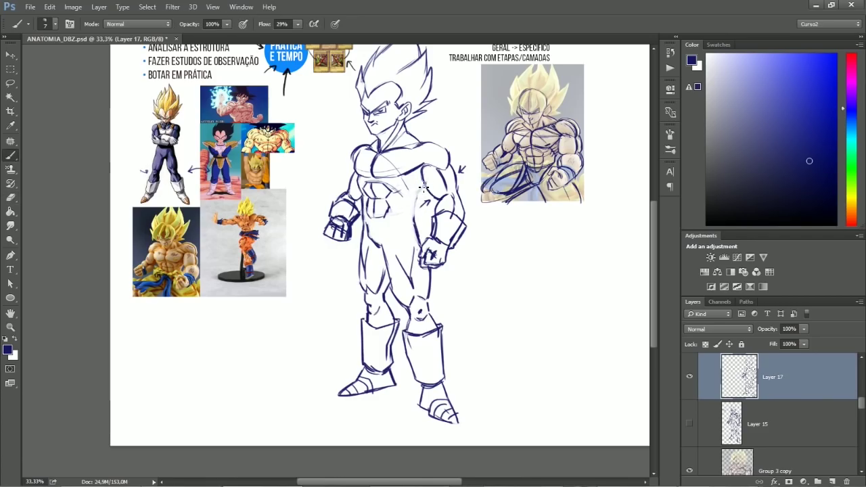
pyautogui.moveTo(448, 262); pyautogui.dragTo(439, 297)
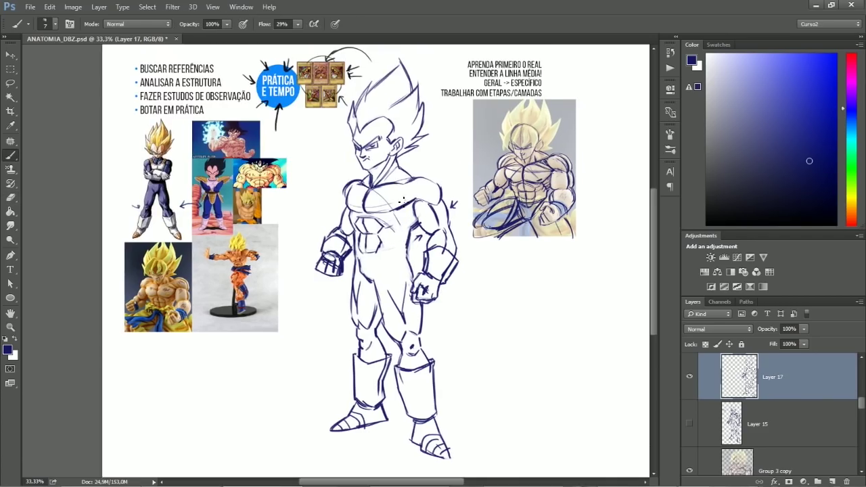
# - Clean up stray lines around the lower chest and the nearer arm with the eraser
pyautogui.press('e')
pyautogui.hotkey('ctrl', '-')
pyautogui.hotkey('ctrl', '+')
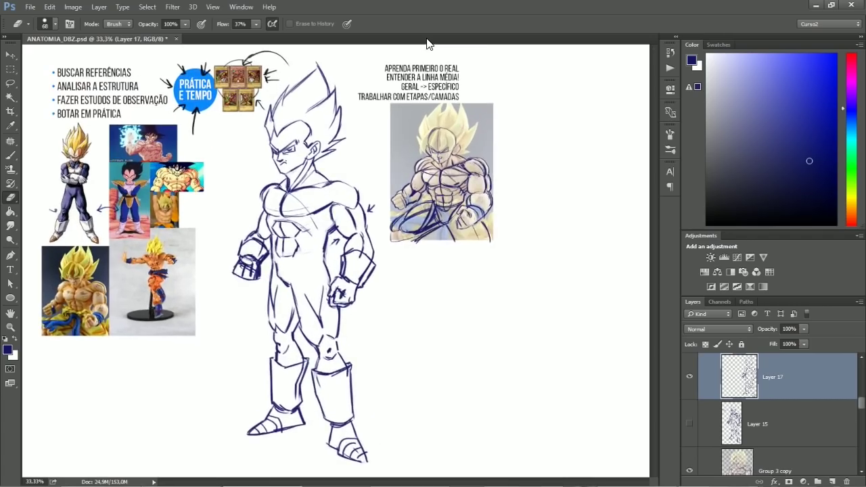
pyautogui.moveTo(345, 260)
pyautogui.mouseDown()
pyautogui.moveTo(449, 221)
pyautogui.moveTo(446, 253)
pyautogui.moveTo(423, 253)
pyautogui.moveTo(457, 256)
pyautogui.mouseUp()
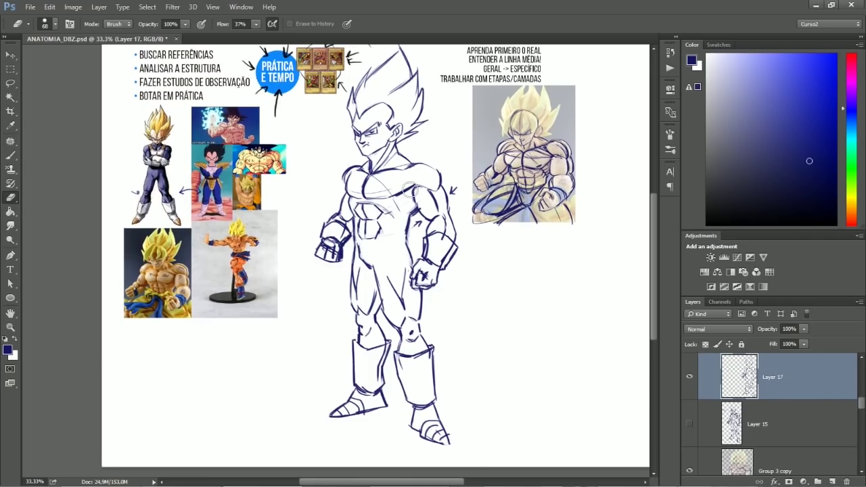
pyautogui.moveTo(426, 253); pyautogui.dragTo(414, 258)
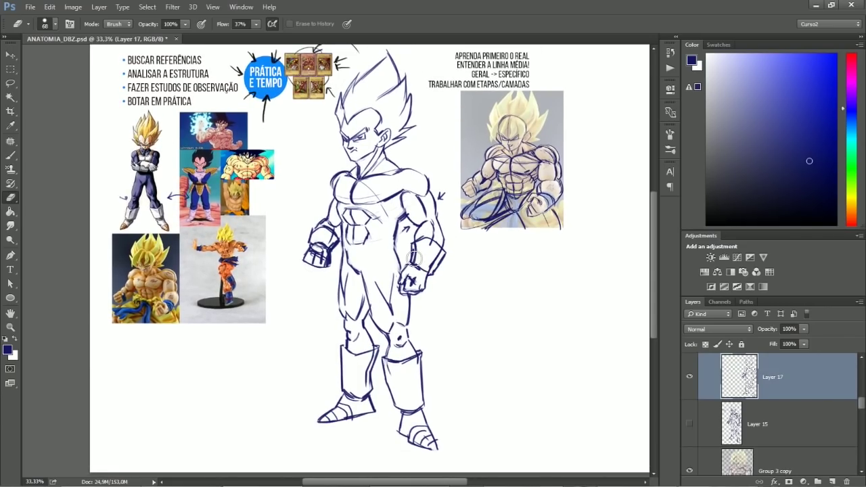